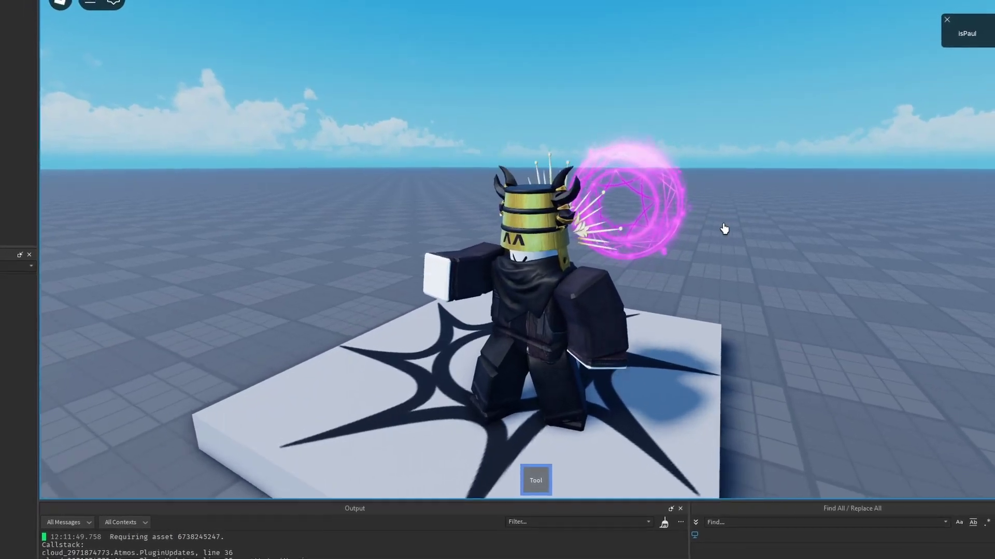
# Step: Playtest the magic-circle effect by moving the character around the platform while equipping and unequipping the tool
pyautogui.press('s')
pyautogui.press('w')
pyautogui.press('a')
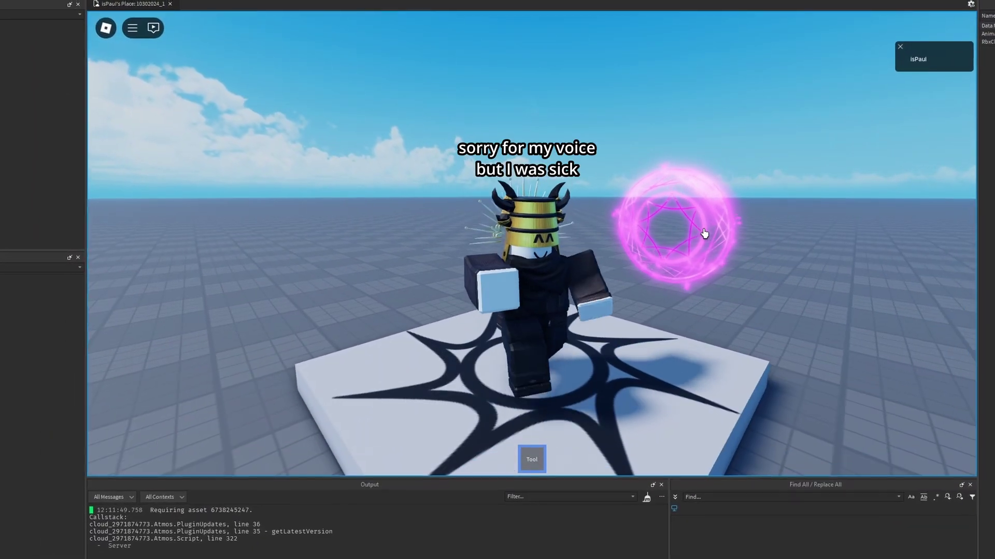
pyautogui.click(704, 233)
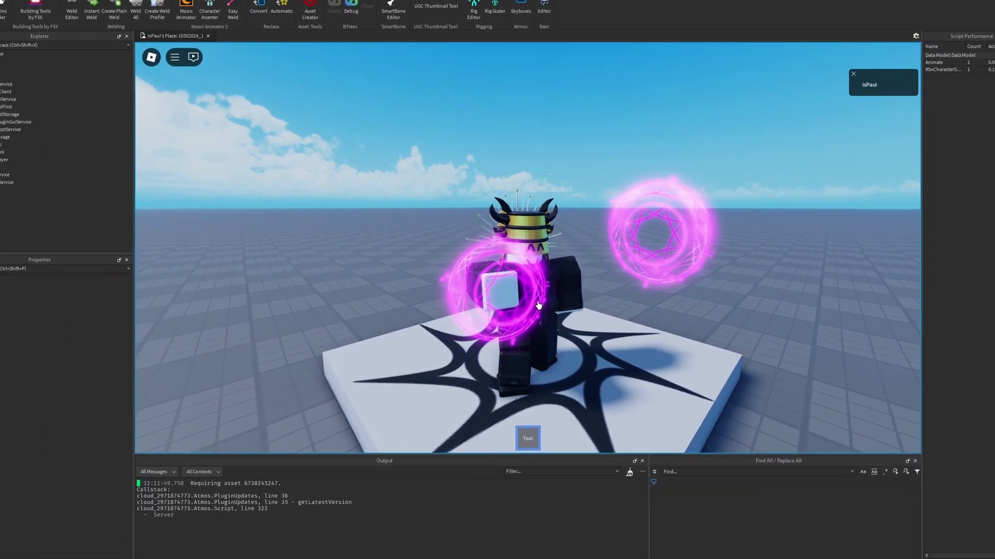
pyautogui.press('s')
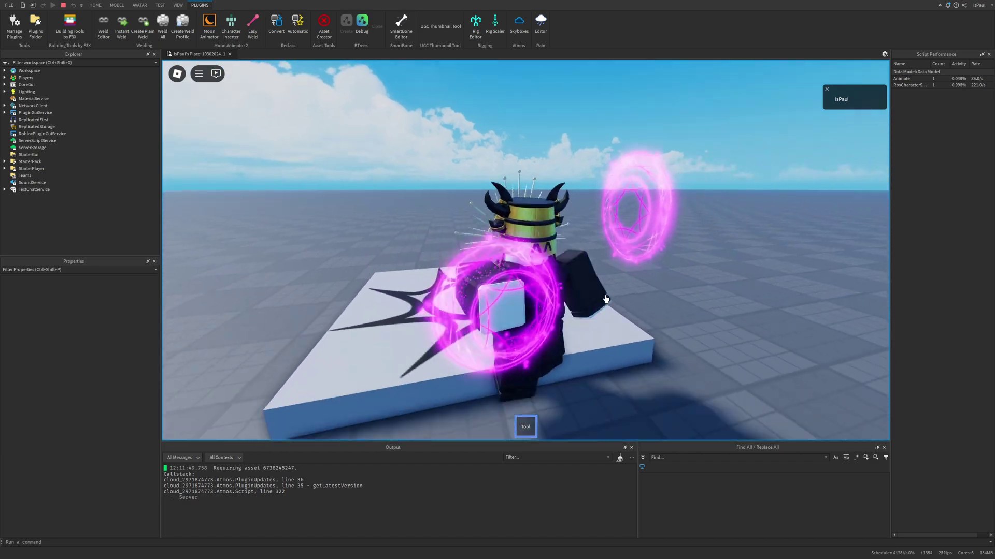
pyautogui.press('w')
pyautogui.press('d')
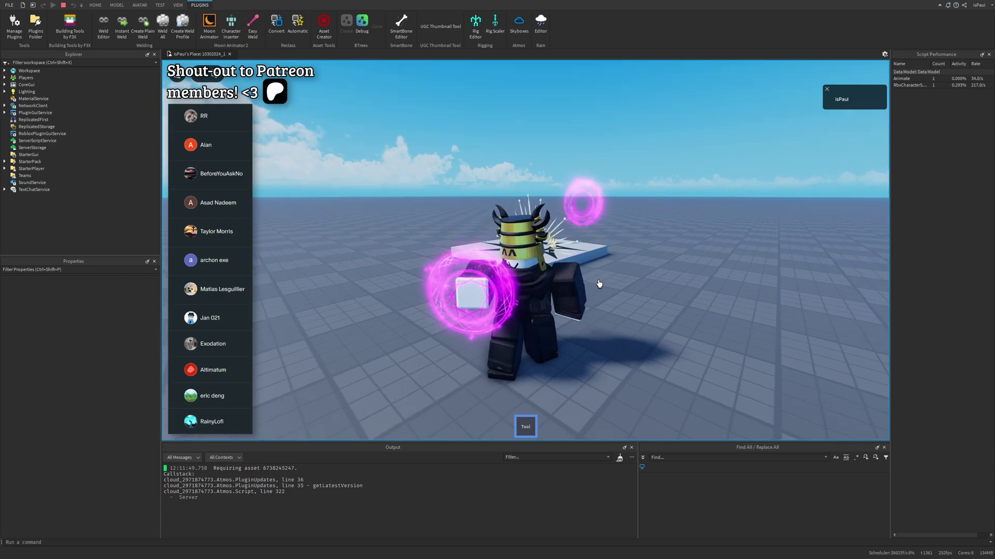
pyautogui.press('w')
pyautogui.press('space')
pyautogui.press('1')
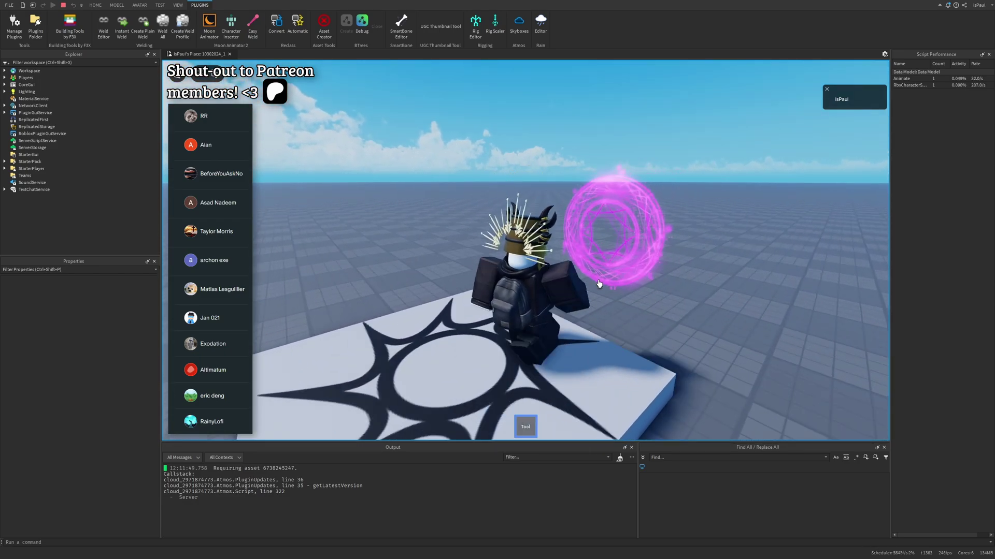
pyautogui.press('s')
pyautogui.press('1')
pyautogui.press('d')
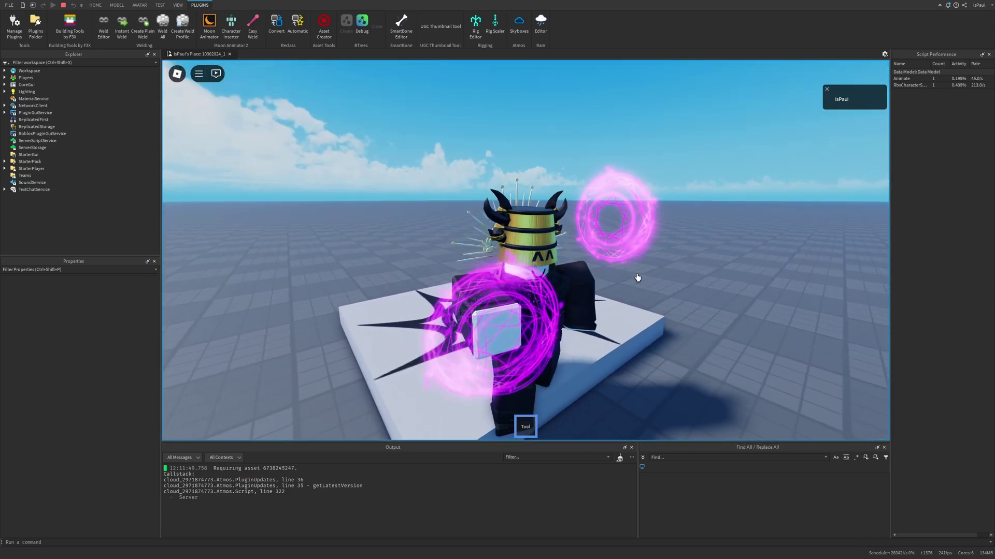
pyautogui.press('s')
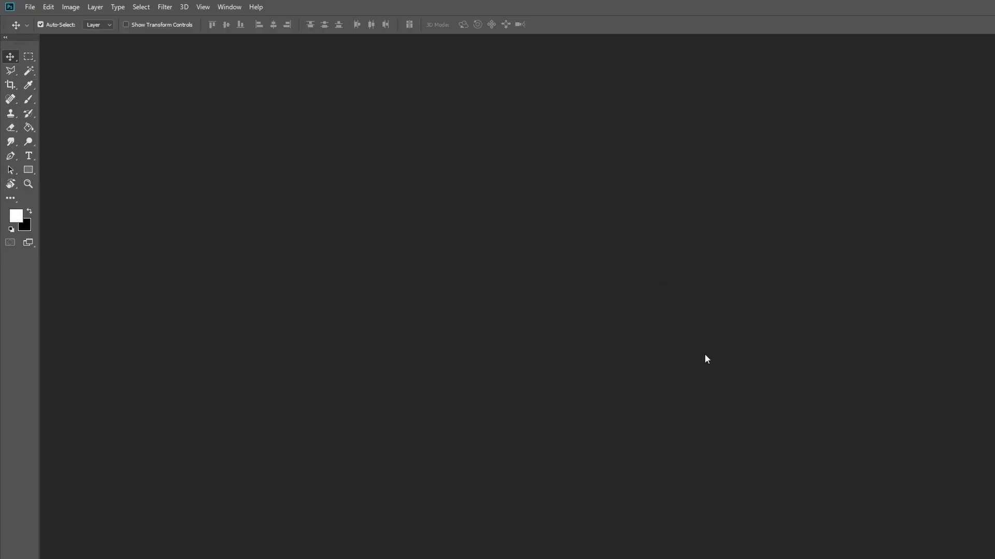
# Step: Switch to Photoshop and create a new 512 x 512 pixel document named ParticleTutorial
pyautogui.click(30, 7)
pyautogui.click(36, 16)
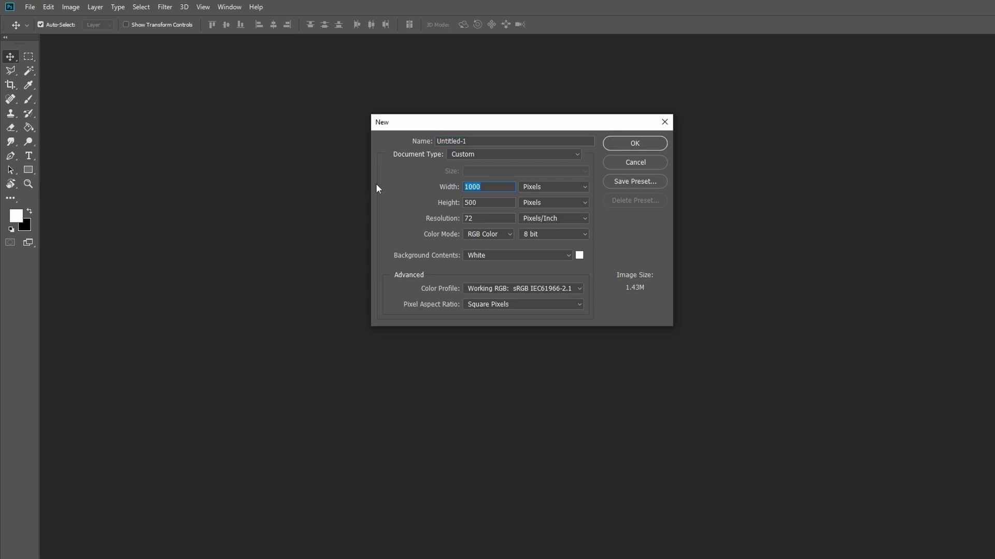
pyautogui.write('512')
pyautogui.write('ParticleTutorial')
pyautogui.press('Return')
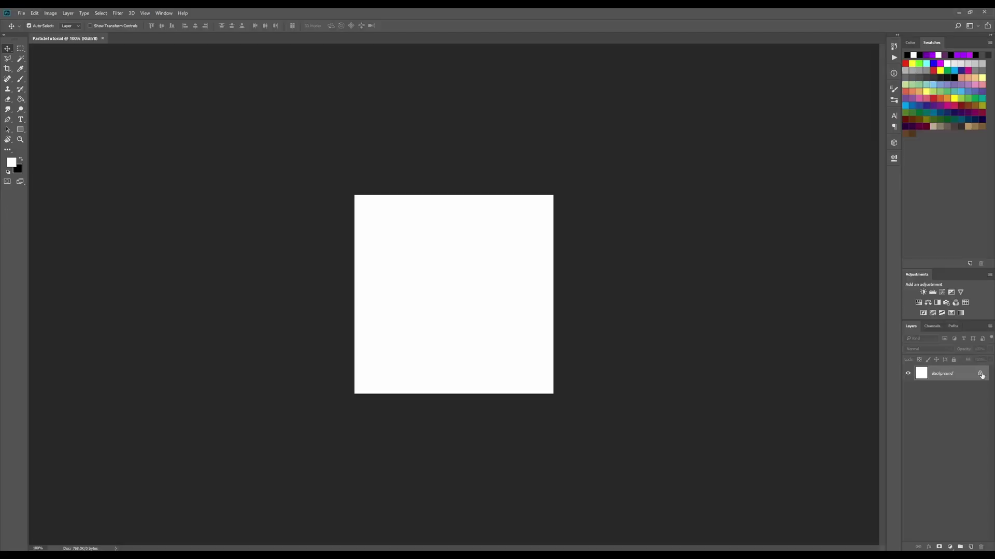
# Step: Unlock the background layer and fill it with dark grey
pyautogui.click(980, 374)
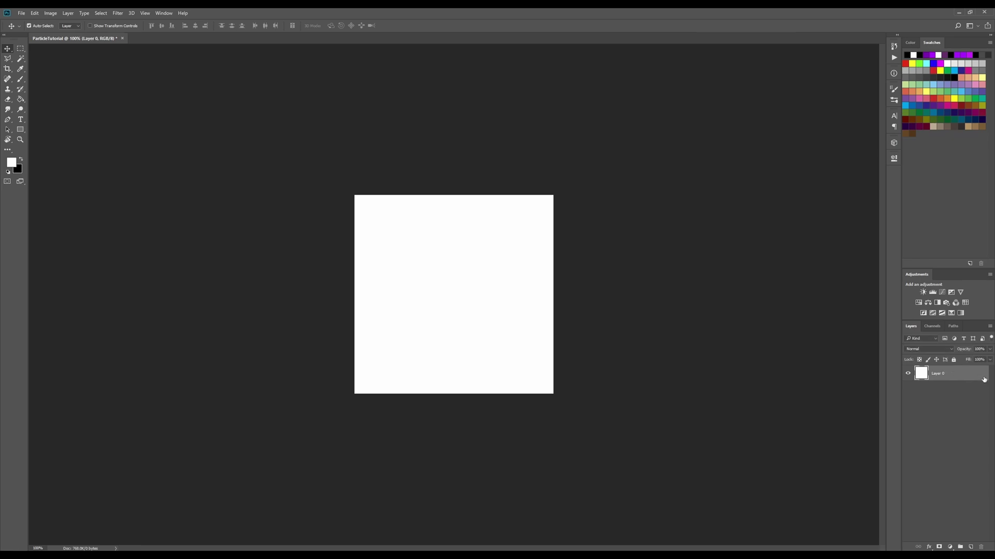
pyautogui.click(21, 160)
pyautogui.click(11, 162)
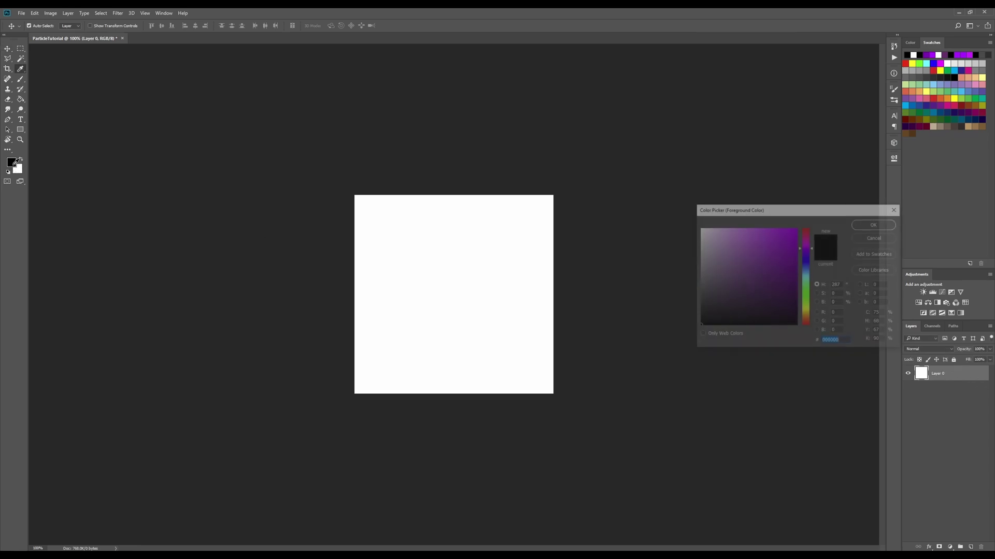
pyautogui.moveTo(753, 304); pyautogui.dragTo(671, 305)
pyautogui.click(875, 224)
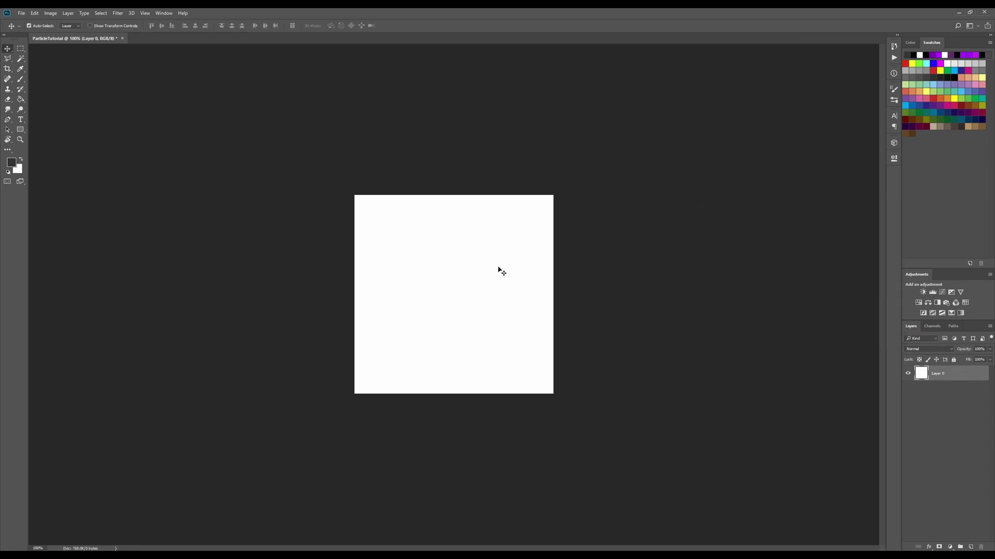
pyautogui.press('g')
pyautogui.click(503, 290)
pyautogui.scroll(5, 614, 326)
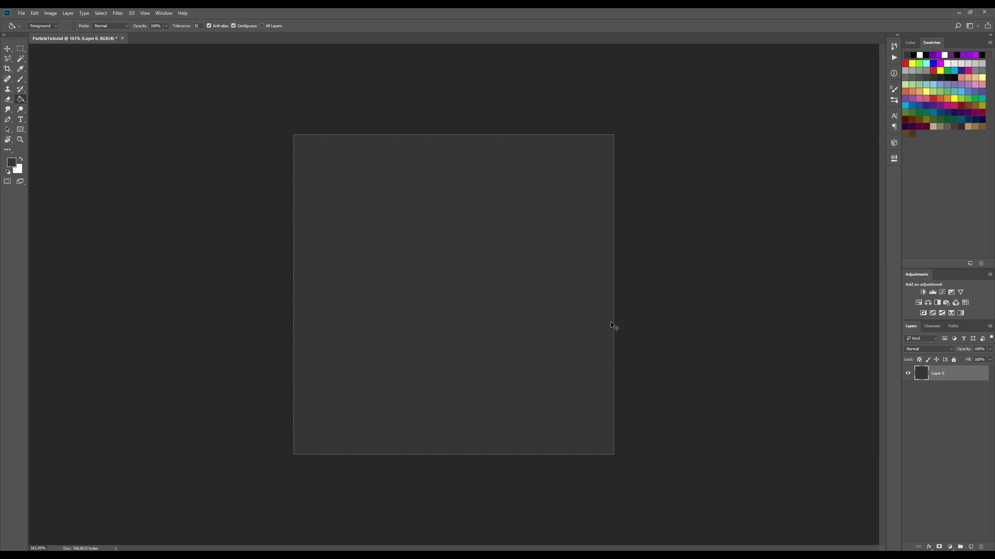
# Step: Add a new empty layer and draw a large circular selection nearly filling the canvas with the Elliptical Marquee tool
pyautogui.hotkey('ctrl', 'shift', 'n')
pyautogui.press('Return')
pyautogui.scroll(1, 458, 317)
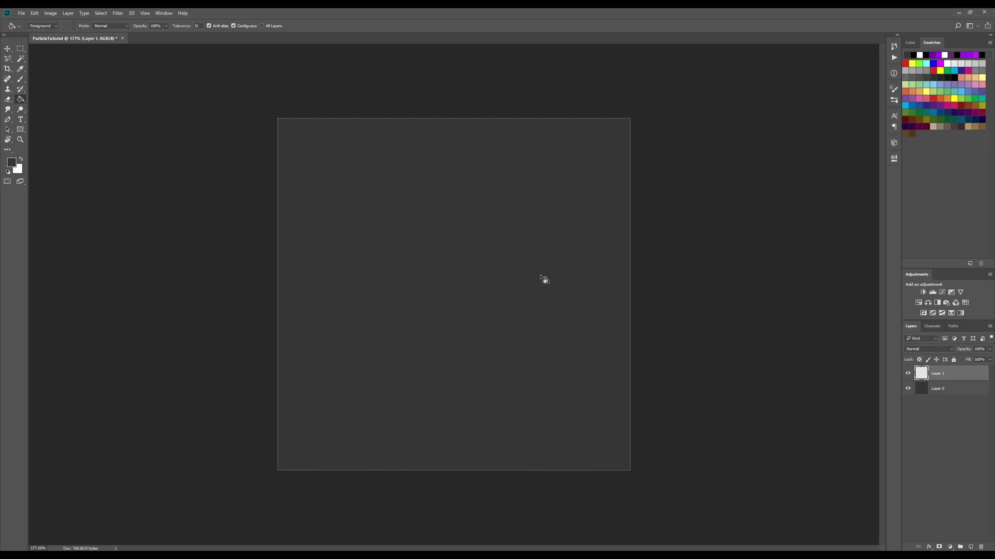
pyautogui.hotkey('shift', 'm')
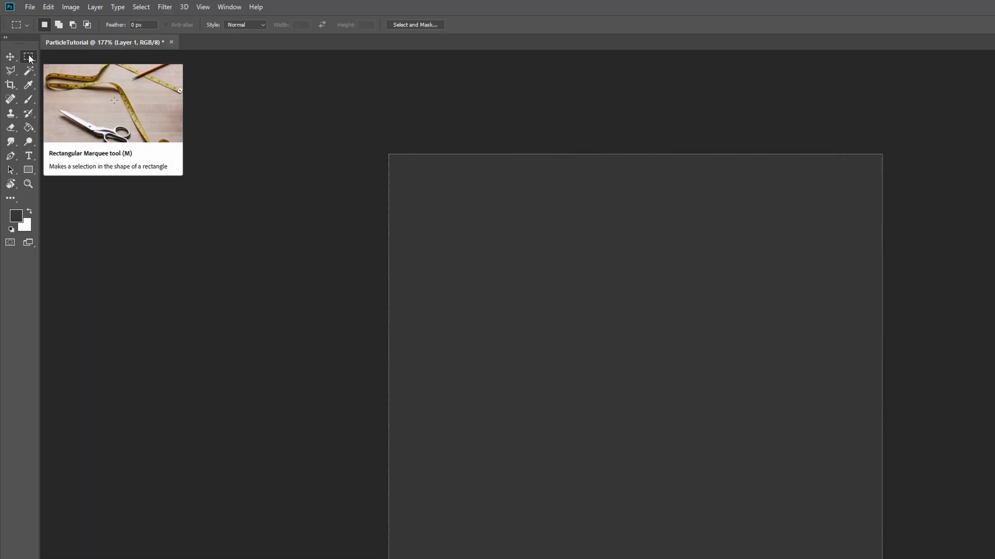
pyautogui.rightClick(28, 60)
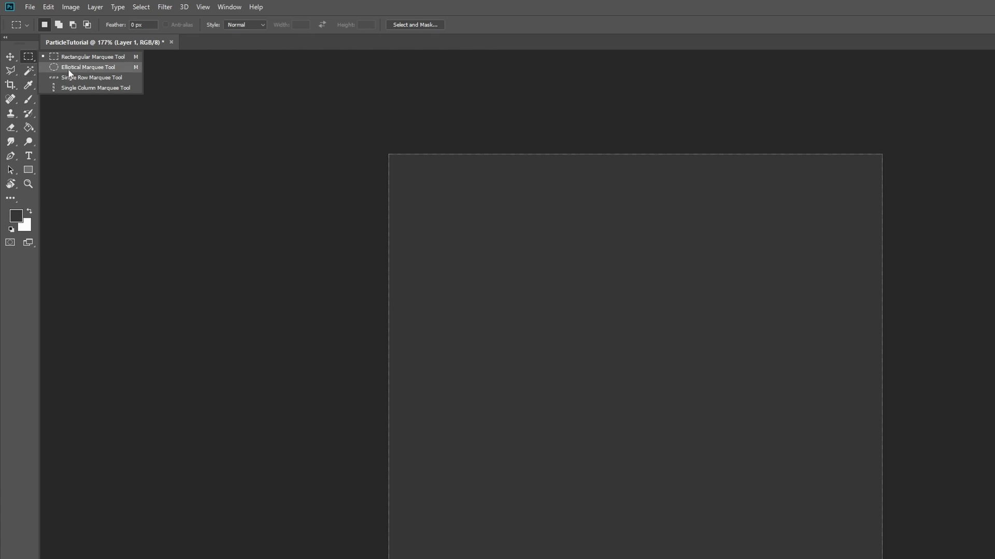
pyautogui.click(86, 71)
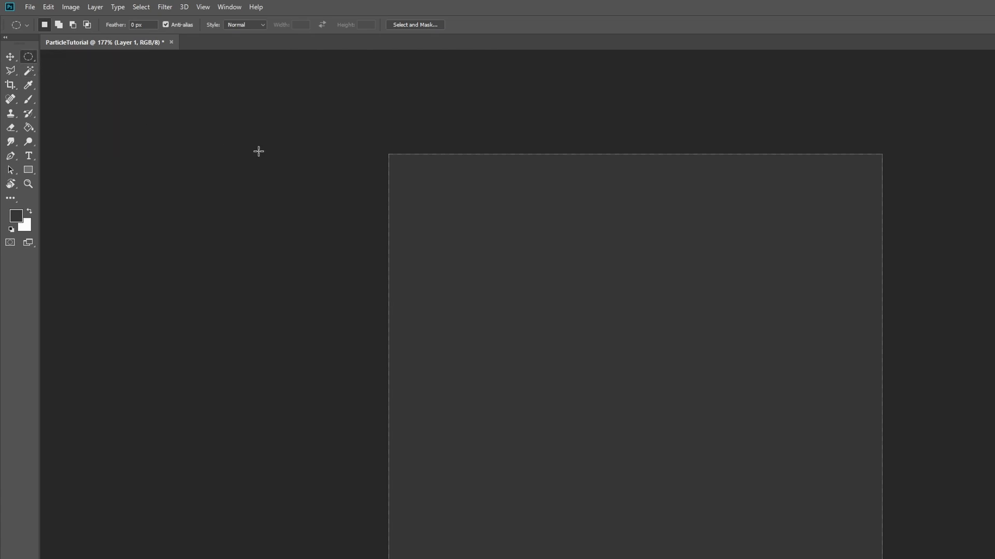
pyautogui.moveTo(449, 283); pyautogui.dragTo(732, 439)
# Step: Transform the circular selection so it is centred on the canvas at X 256 px and Y 256 px
pyautogui.click(101, 13)
pyautogui.click(143, 9)
pyautogui.click(143, 8)
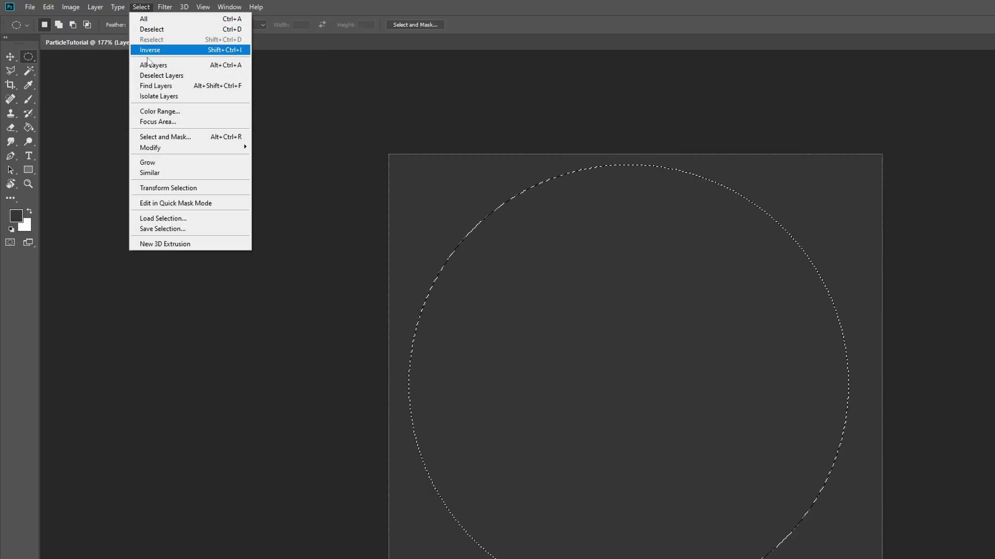
pyautogui.click(195, 193)
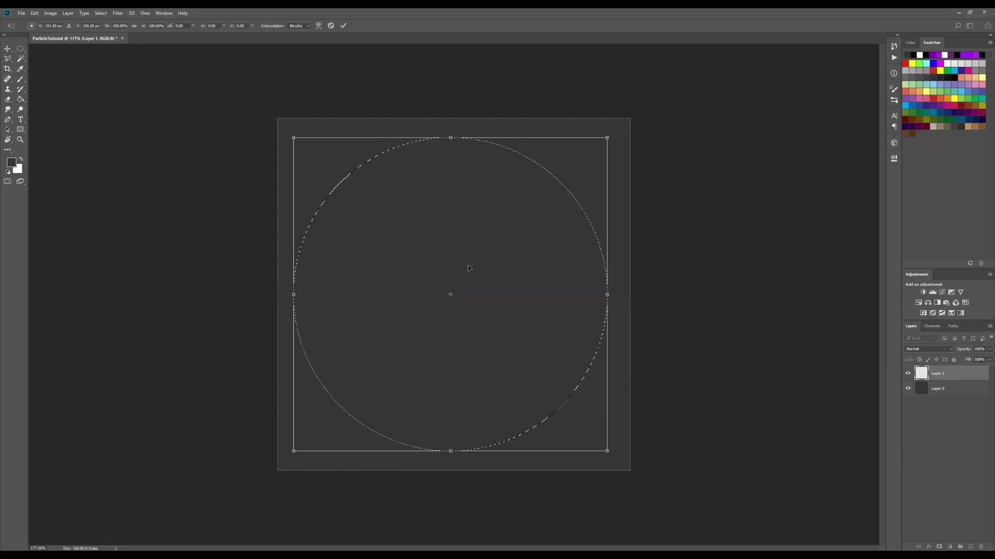
pyautogui.moveTo(468, 265); pyautogui.dragTo(471, 270)
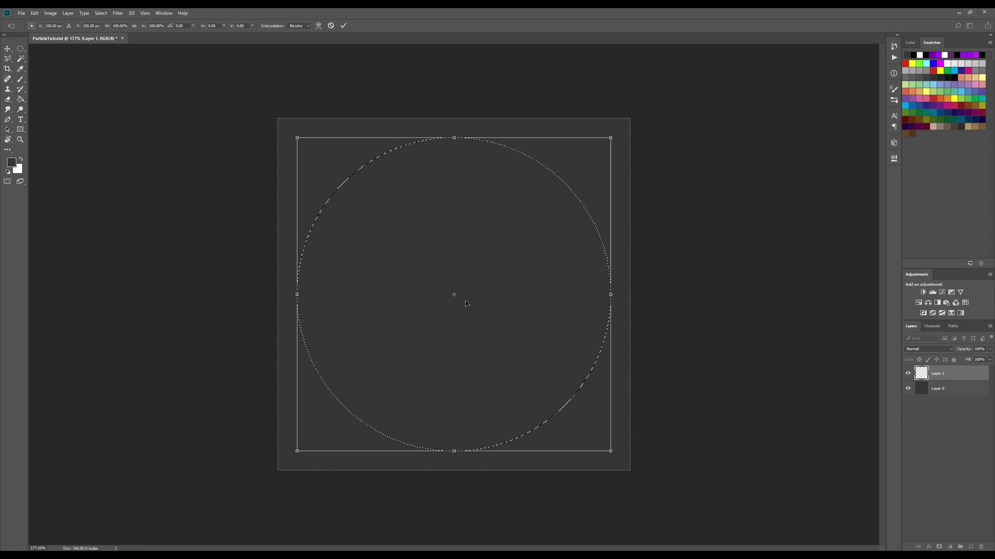
pyautogui.press('Return')
pyautogui.scroll(1, 462, 305)
# Step: Set the foreground colour to white and fill the circular selection on the new layer
pyautogui.press('g')
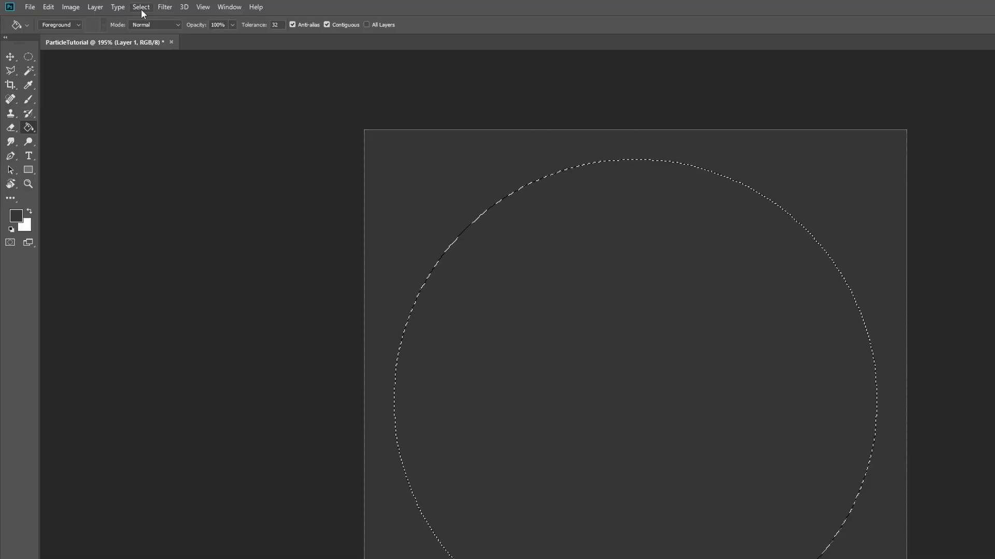
pyautogui.click(101, 13)
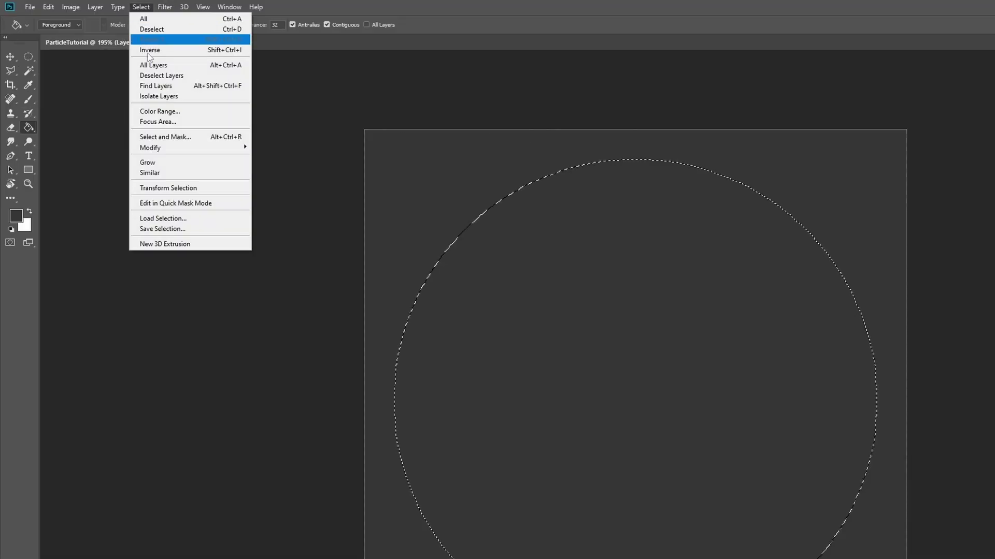
pyautogui.moveTo(189, 148)
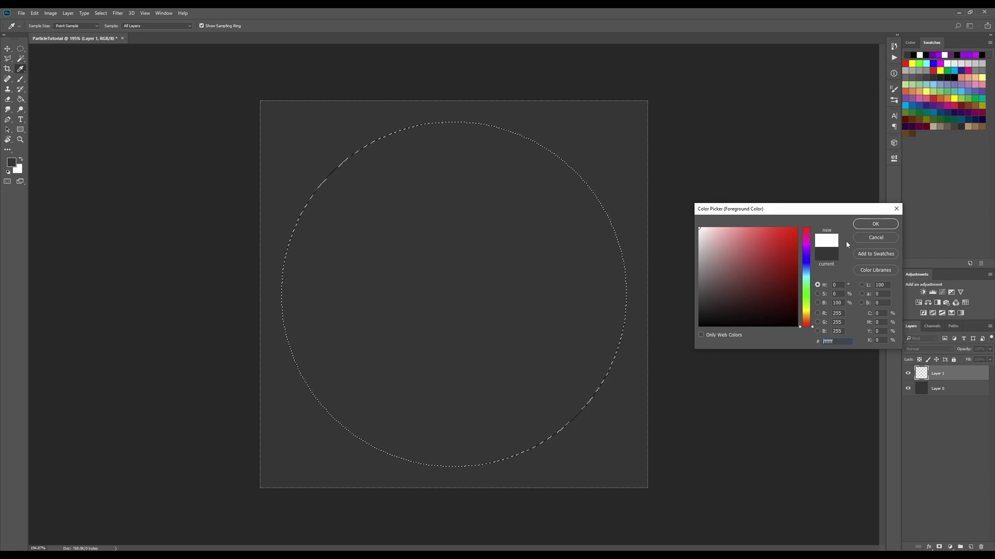
pyautogui.click(874, 224)
pyautogui.press('g')
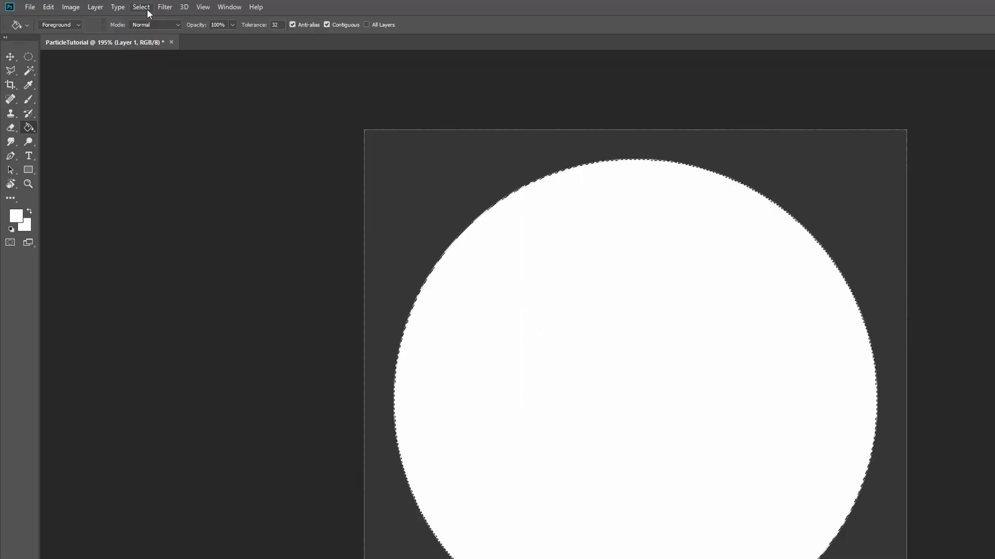
# Step: Shrink the selection slightly about its centre and delete the white inside it to leave a thin outer ring
pyautogui.click(101, 13)
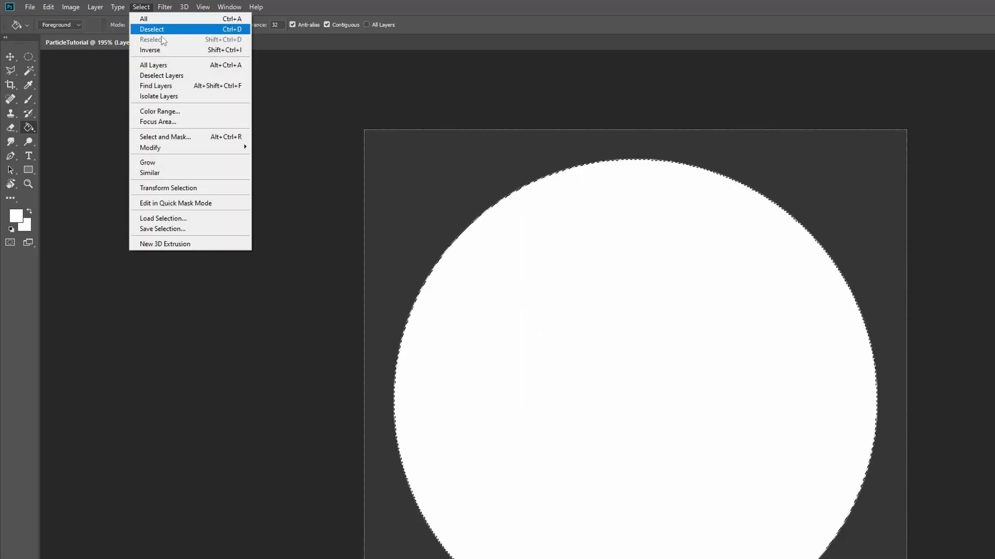
pyautogui.click(201, 191)
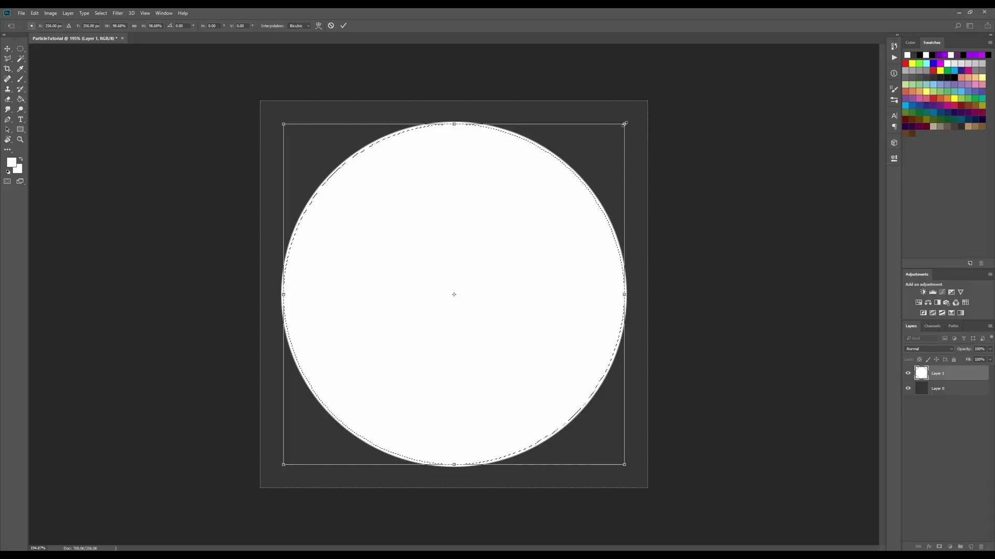
pyautogui.moveTo(624, 124); pyautogui.dragTo(623, 125)
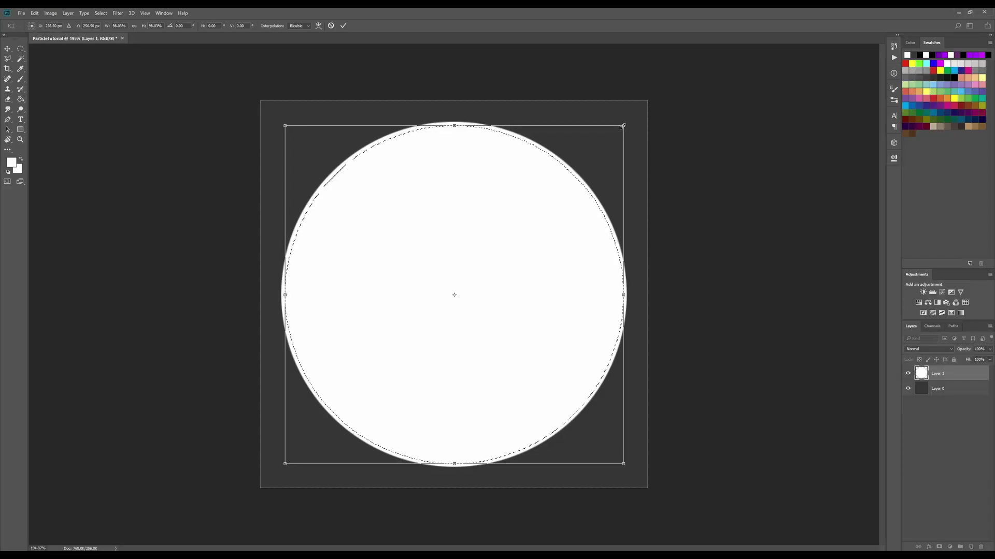
pyautogui.press('Return')
pyautogui.press('g')
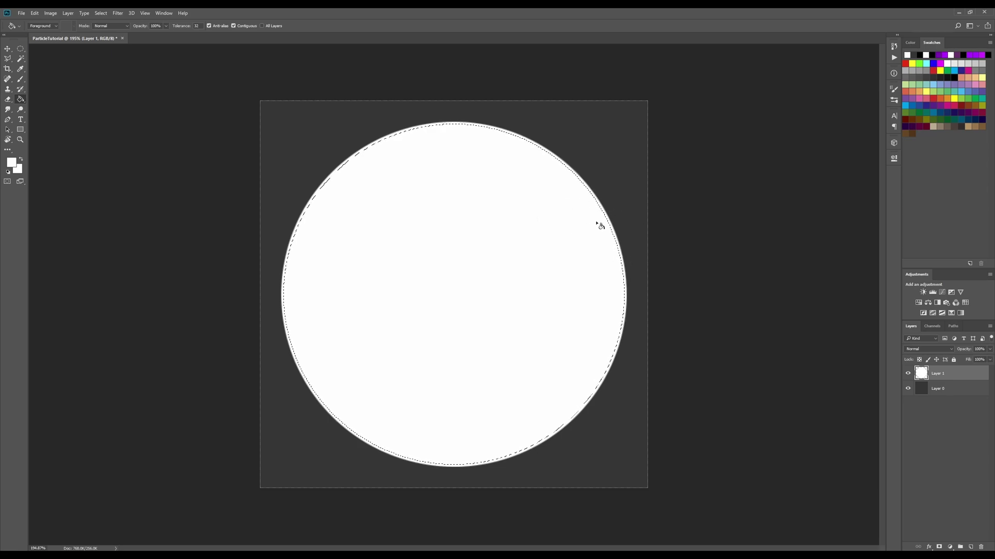
pyautogui.scroll(2, 615, 311)
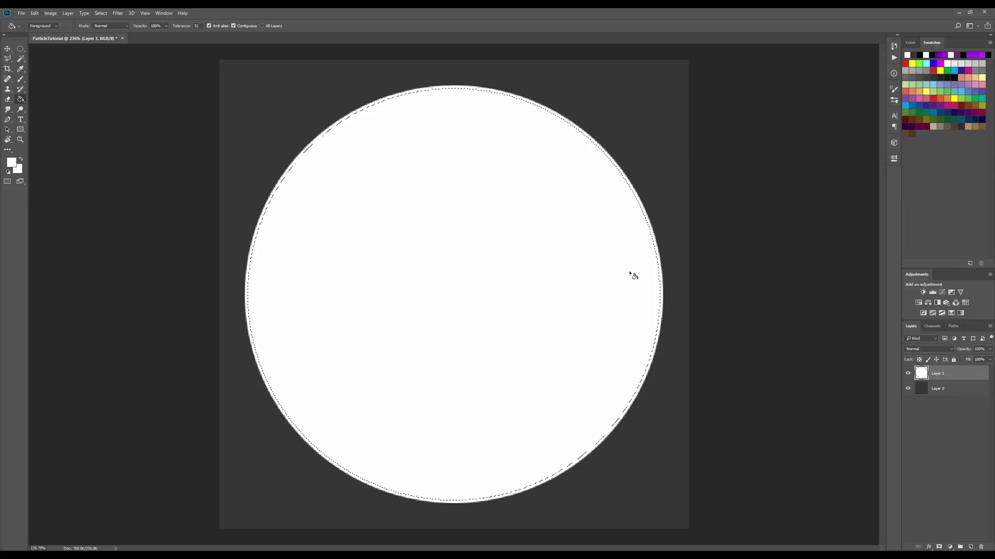
pyautogui.press('Delete')
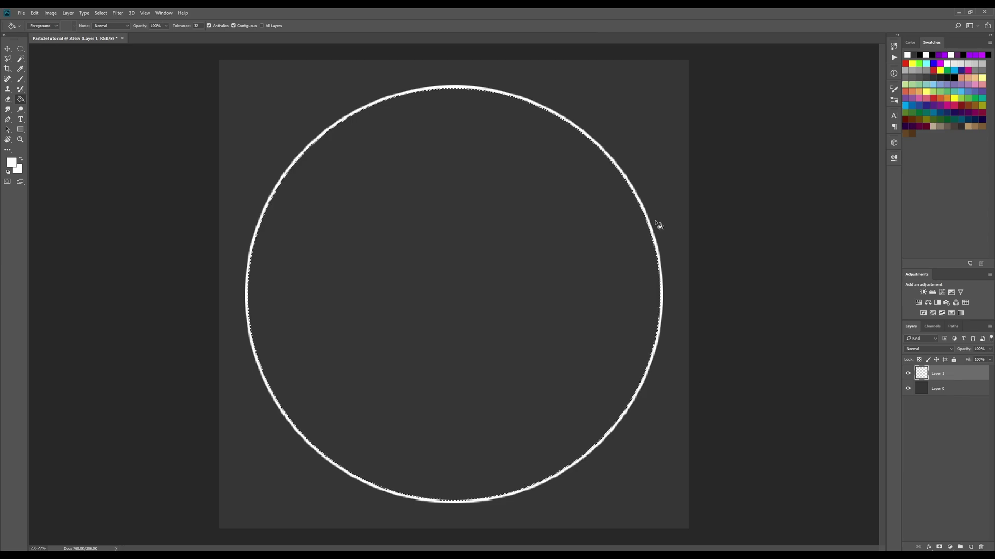
# Step: Scale the circular selection to about 94% around its centre and fill it with white inside the thin ring
pyautogui.click(100, 14)
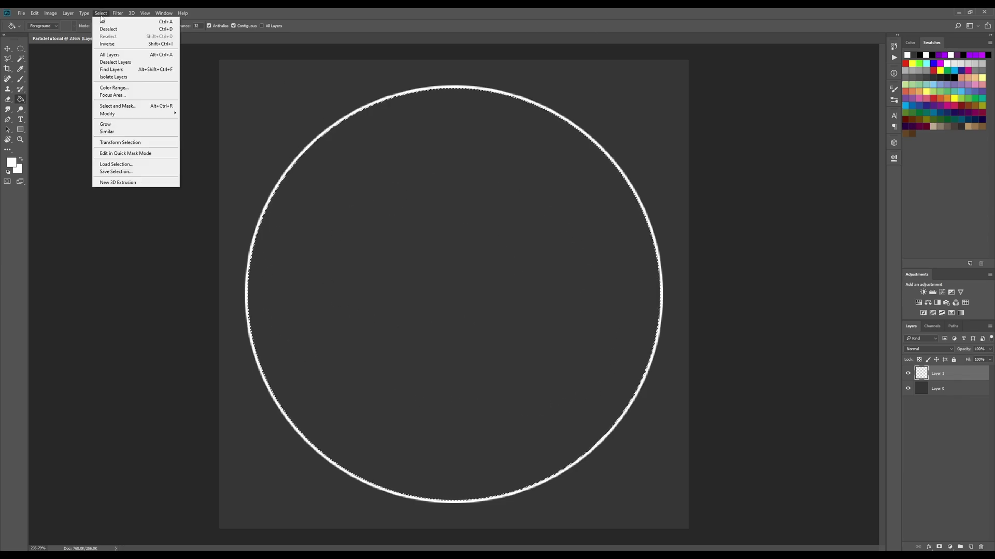
pyautogui.click(120, 142)
pyautogui.moveTo(661, 89); pyautogui.dragTo(649, 100)
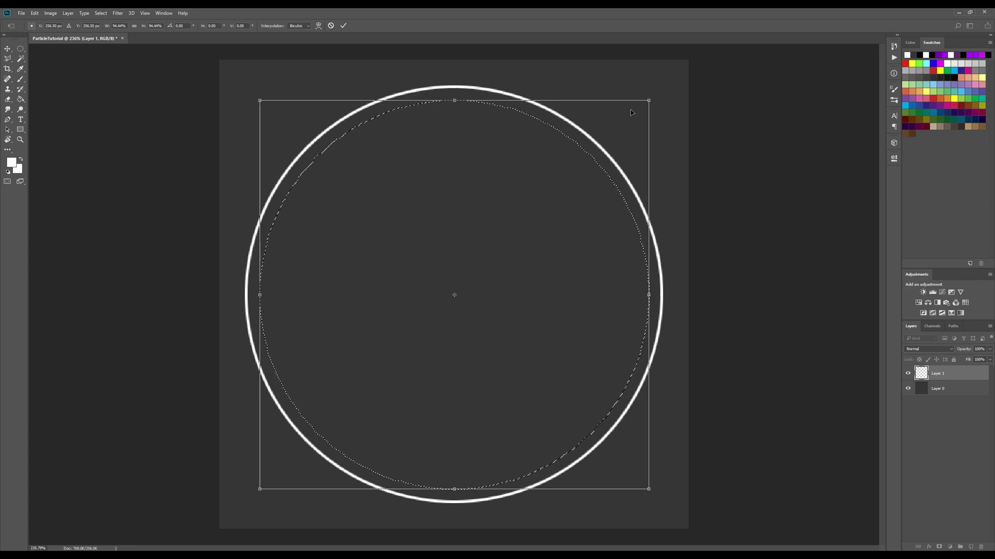
pyautogui.press('Return')
pyautogui.press('g')
pyautogui.click(502, 186)
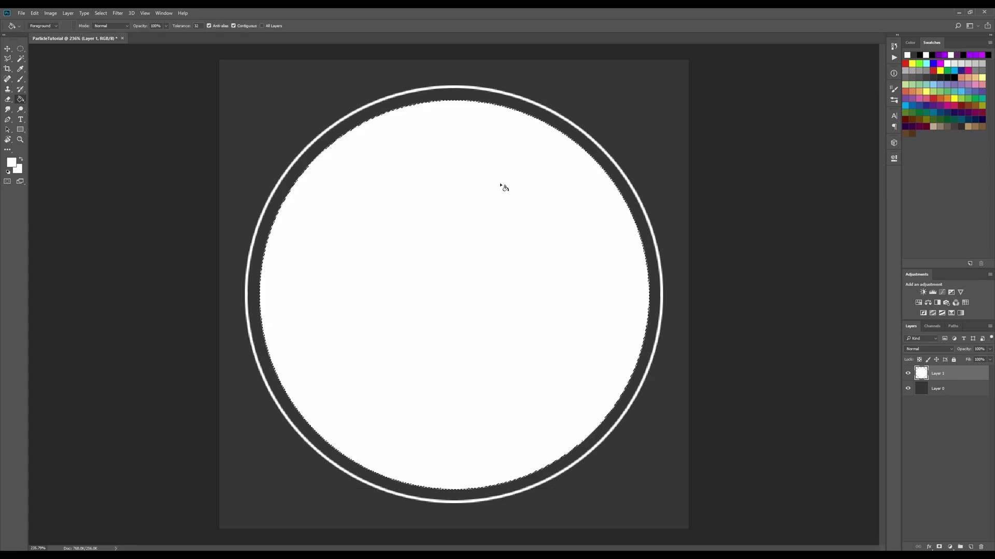
# Step: Shrink the circular selection slightly about its centre and delete the white inside it to leave a second, thicker ring
pyautogui.click(100, 13)
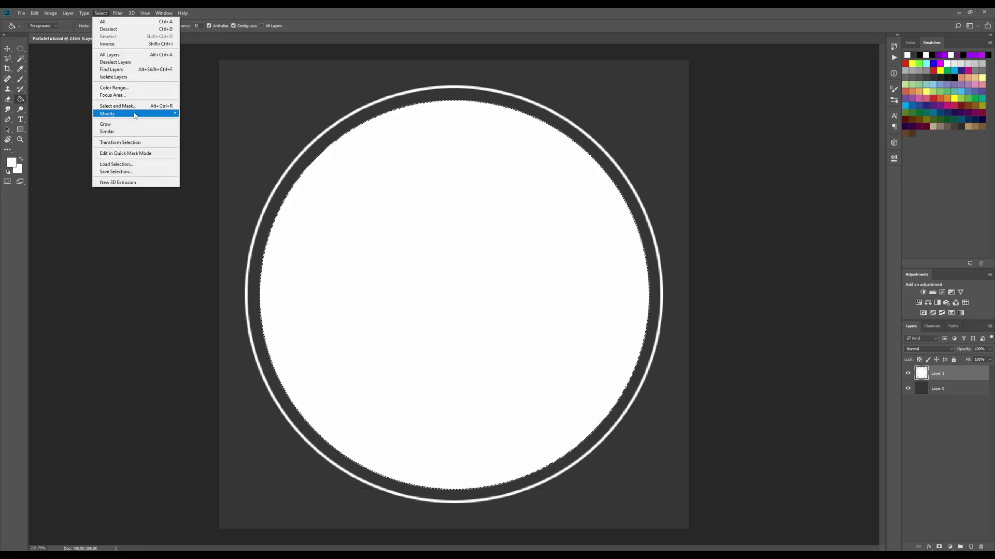
pyautogui.click(121, 143)
pyautogui.moveTo(648, 99); pyautogui.dragTo(643, 104)
pyautogui.press('Return')
pyautogui.press('g')
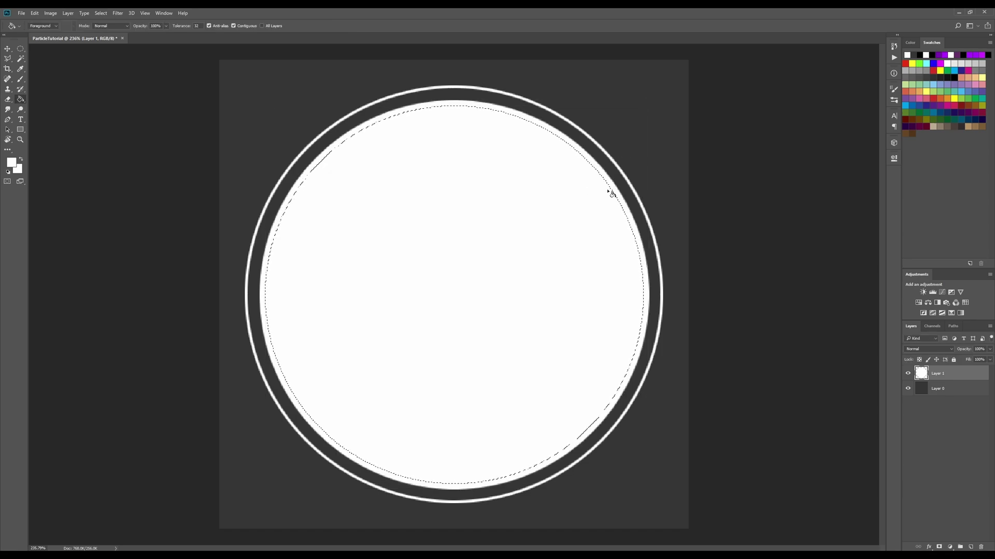
pyautogui.press('Delete')
pyautogui.hotkey('ctrl', 'd')
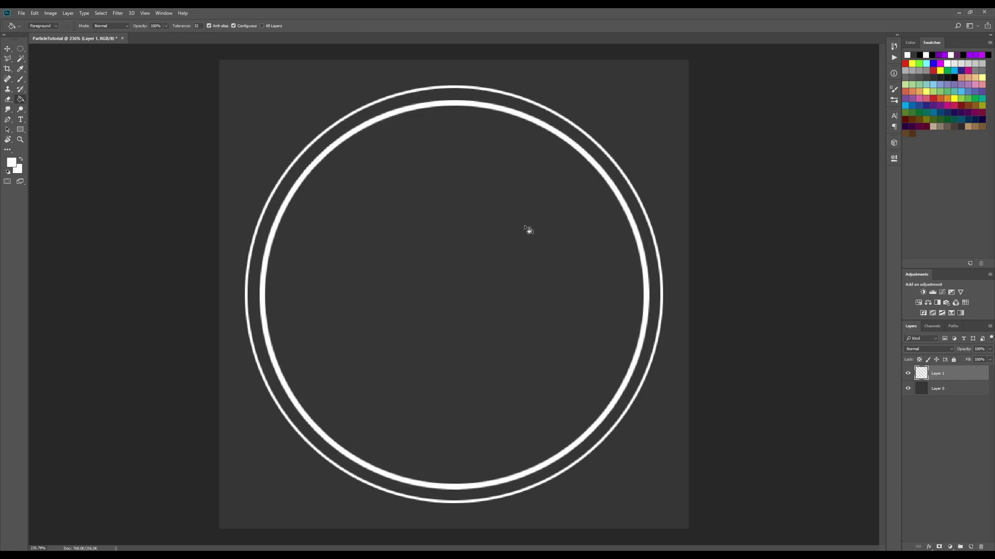
pyautogui.scroll(-3, 526, 229)
pyautogui.hotkey('ctrl', 't')
pyautogui.moveTo(576, 327)
pyautogui.mouseDown()
pyautogui.moveTo(552, 326)
pyautogui.moveTo(572, 327)
pyautogui.mouseUp()
pyautogui.press('Return')
pyautogui.scroll(5, 610, 326)
pyautogui.hotkey('ctrl', 'z')
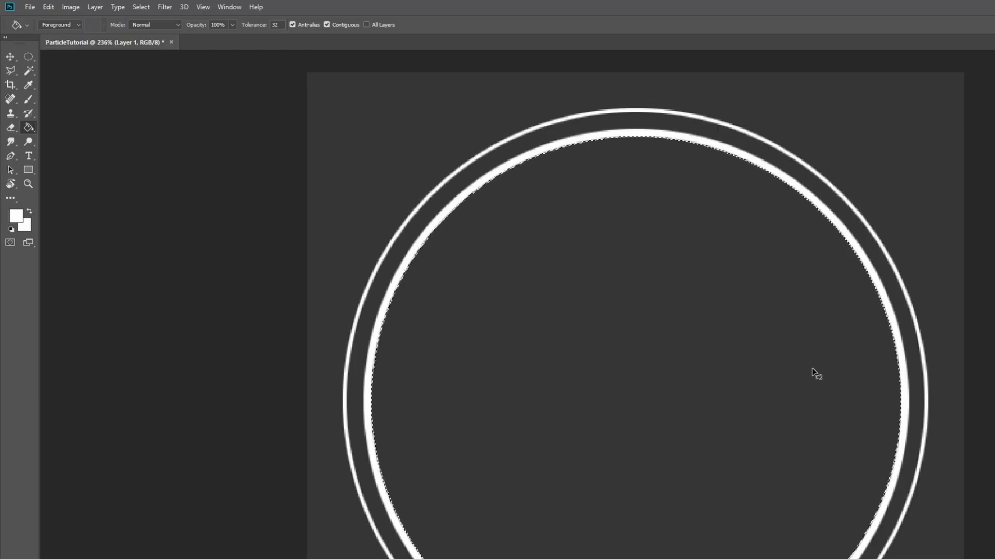
# Step: Create a new layer named Circle_Inner and rename the layer holding the two rings as Circle_Outer
pyautogui.hotkey('ctrl', 'shift', 'n')
pyautogui.write('Circle_')
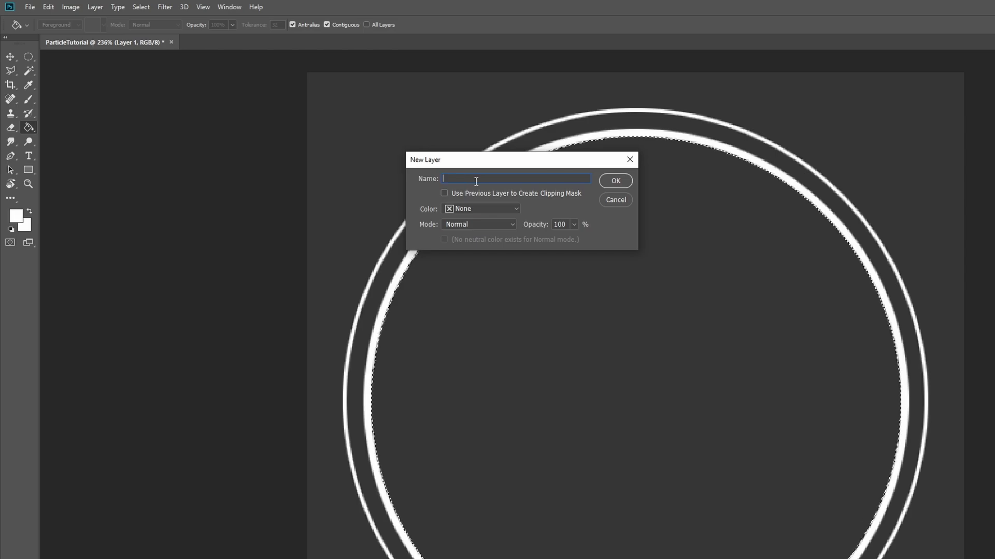
pyautogui.write('Inner')
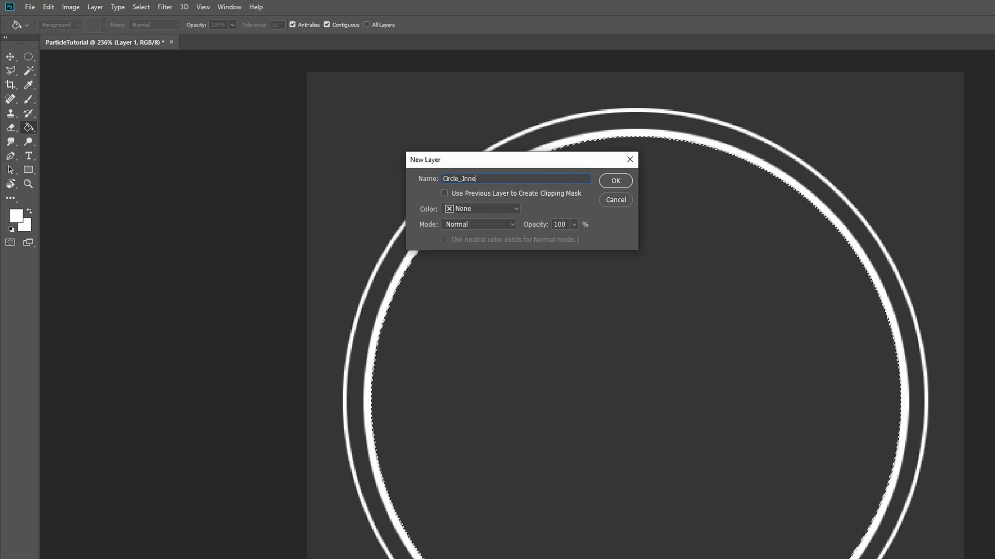
pyautogui.press('Return')
pyautogui.doubleClick(913, 332)
pyautogui.write('Circle_Outer')
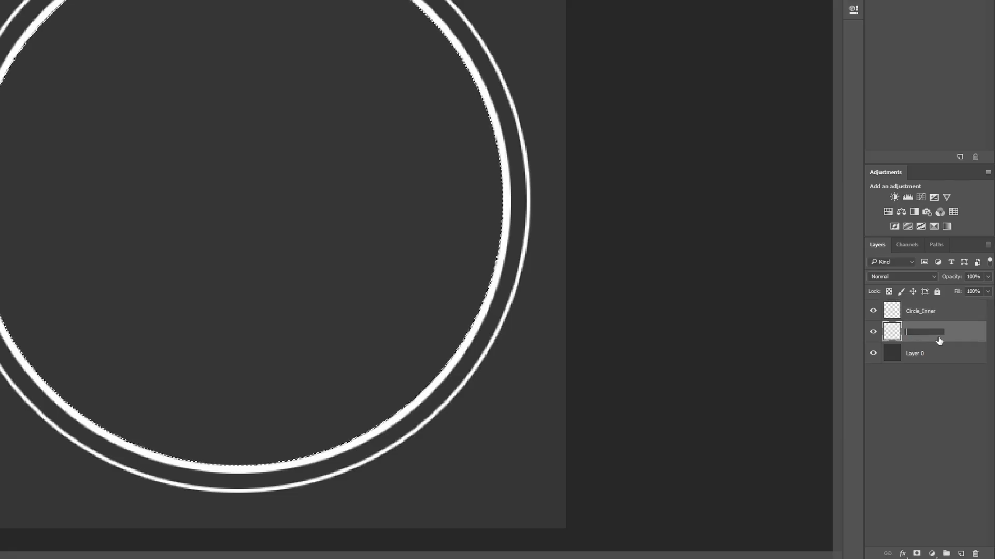
pyautogui.press('Return')
# Step: On the Circle_Inner layer, scale the circular selection about its centre to well inside the outer rings and fill it with white
pyautogui.click(911, 312)
pyautogui.click(101, 13)
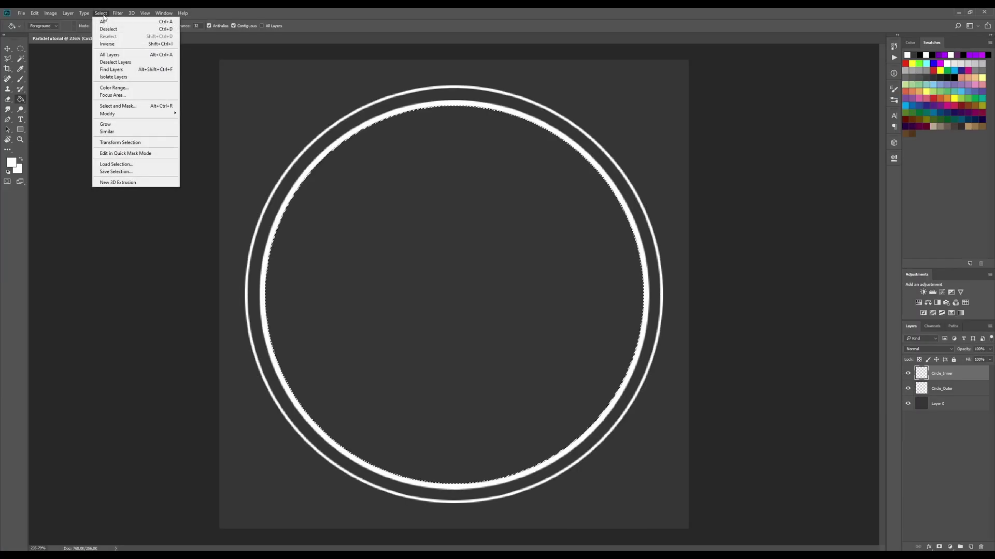
pyautogui.click(101, 14)
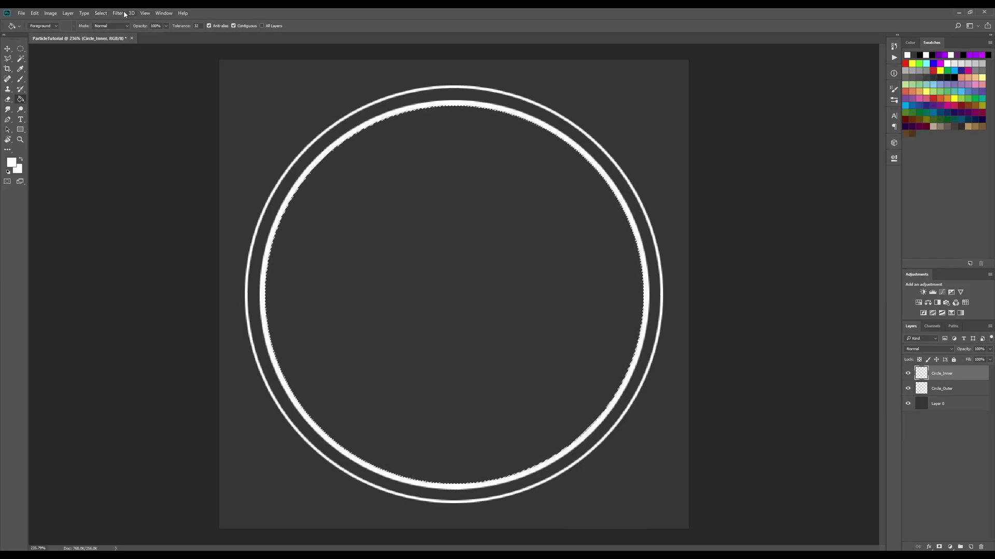
pyautogui.click(101, 14)
pyautogui.click(121, 142)
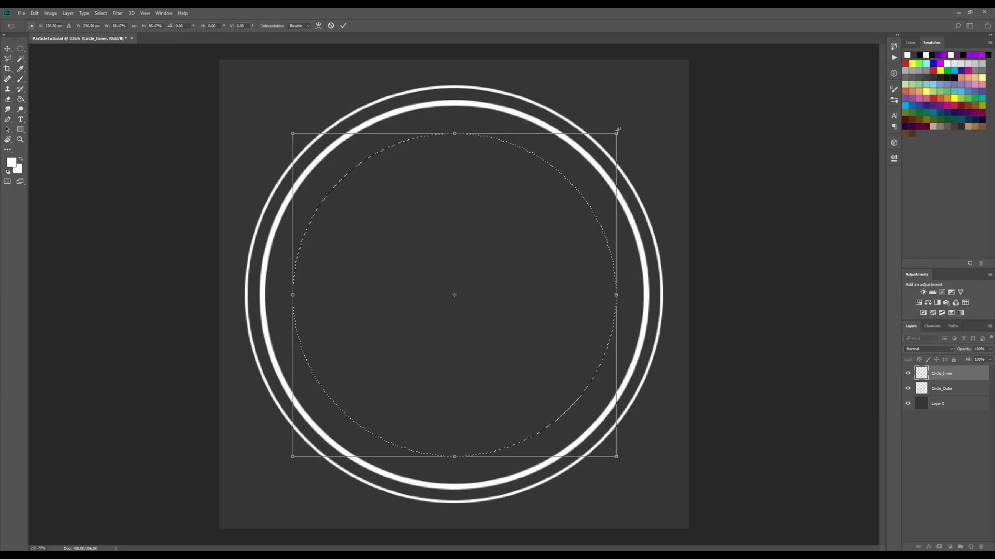
pyautogui.moveTo(616, 133); pyautogui.dragTo(586, 164)
pyautogui.press('Return')
pyautogui.click(523, 307)
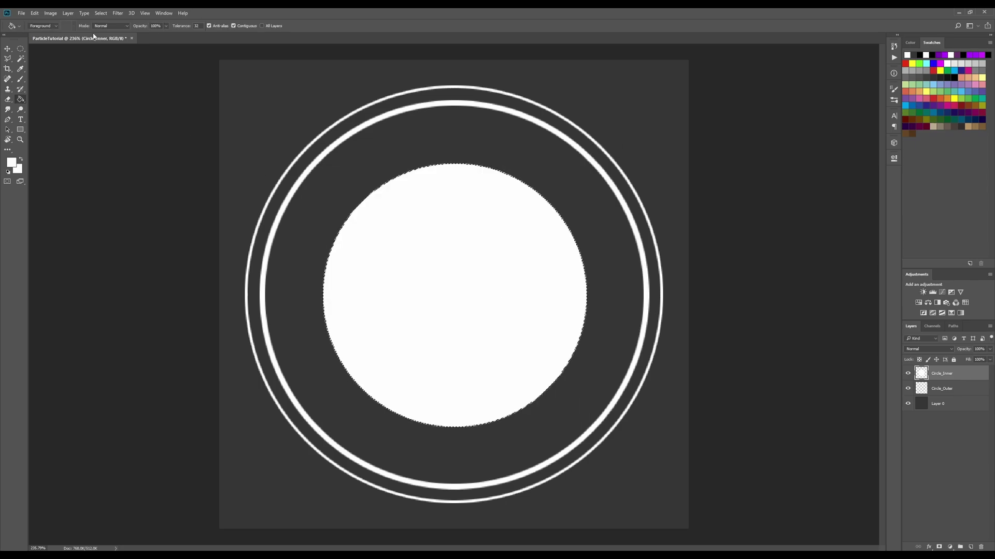
# Step: Shrink the selection slightly about its centre and delete the white inside it to leave an inner ring on Circle_Inner
pyautogui.click(101, 13)
pyautogui.click(145, 143)
pyautogui.moveTo(586, 164); pyautogui.dragTo(582, 188)
pyautogui.press('Return')
pyautogui.press('Delete')
# Step: Scale the selection down a little so a narrow gap remains inside the inner ring and fill it with white
pyautogui.click(100, 13)
pyautogui.click(145, 142)
pyautogui.press('Return')
pyautogui.click(435, 233)
# Step: Scale the selection to about 97% and delete the white inside it to leave a thin innermost ring
pyautogui.click(100, 13)
pyautogui.click(138, 142)
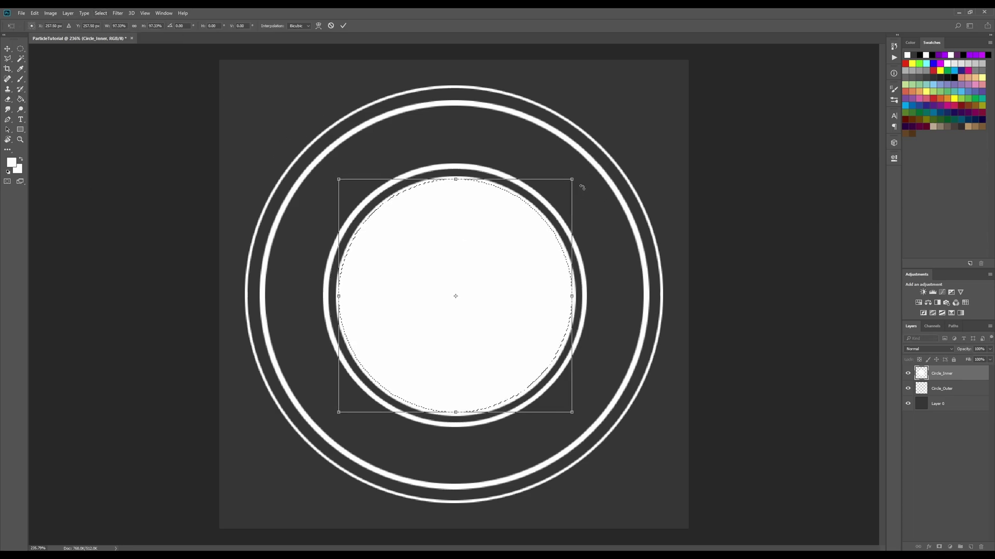
pyautogui.press('Return')
pyautogui.press('Delete')
# Step: Toggle the visibility of the Circle_Inner layer repeatedly to compare the inner rings with the outer ones
pyautogui.scroll(-1, 600, 271)
pyautogui.click(907, 374)
pyautogui.click(908, 373)
pyautogui.click(907, 374)
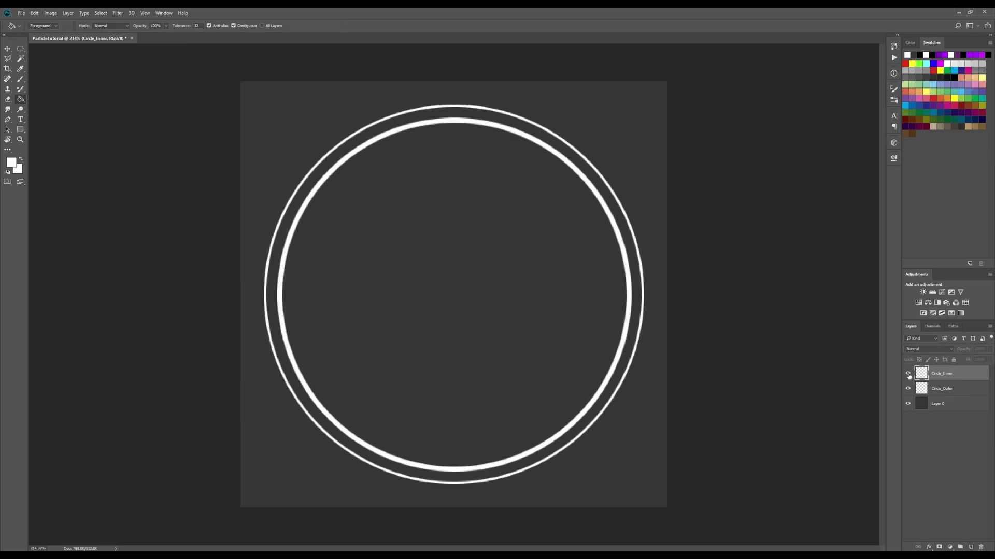
pyautogui.click(908, 373)
pyautogui.click(907, 374)
pyautogui.click(907, 373)
pyautogui.click(908, 374)
pyautogui.click(908, 373)
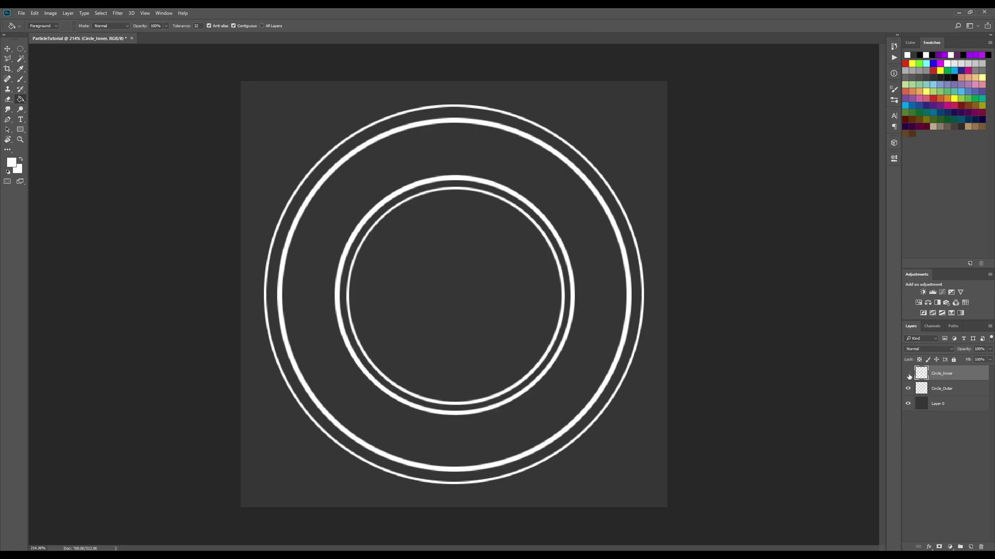
pyautogui.click(908, 373)
pyautogui.click(908, 374)
# Step: Group the Circle_Inner and Circle_Outer layers and duplicate the group
pyautogui.keyDown('shift'); pyautogui.click(940, 390); pyautogui.keyUp('shift')
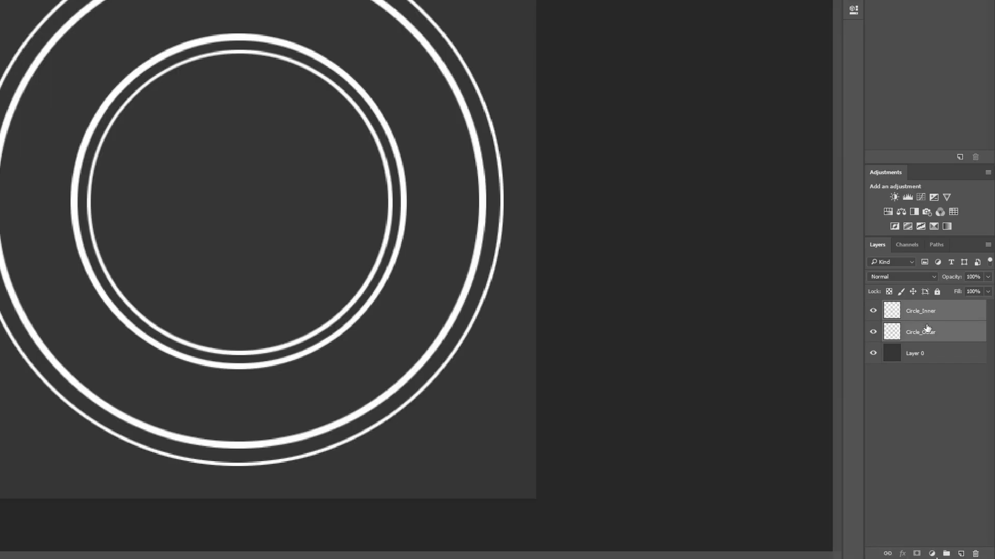
pyautogui.hotkey('ctrl', 'g')
pyautogui.hotkey('ctrl', 'j')
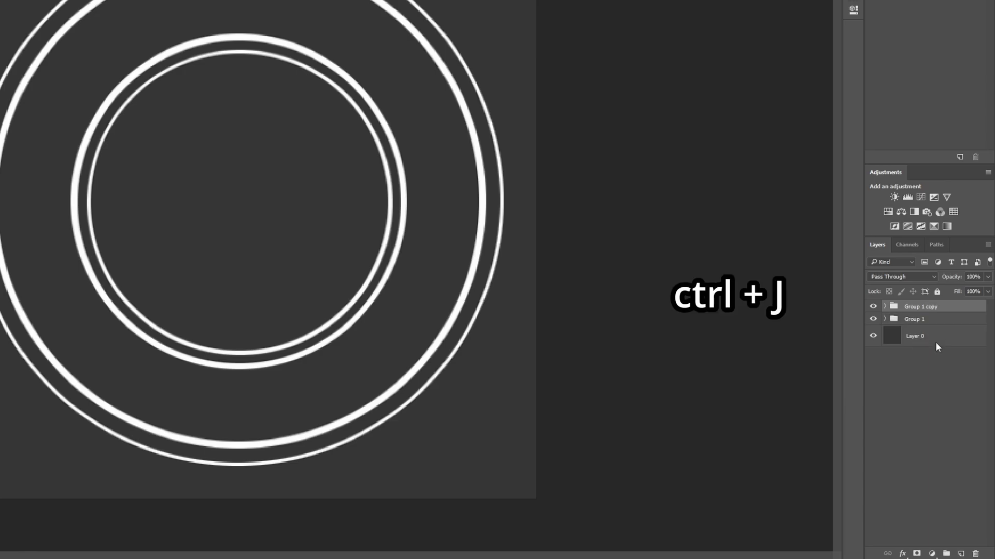
# Step: Rename the duplicated group Blur and move it below Group 1 in the layer order
pyautogui.doubleClick(923, 307)
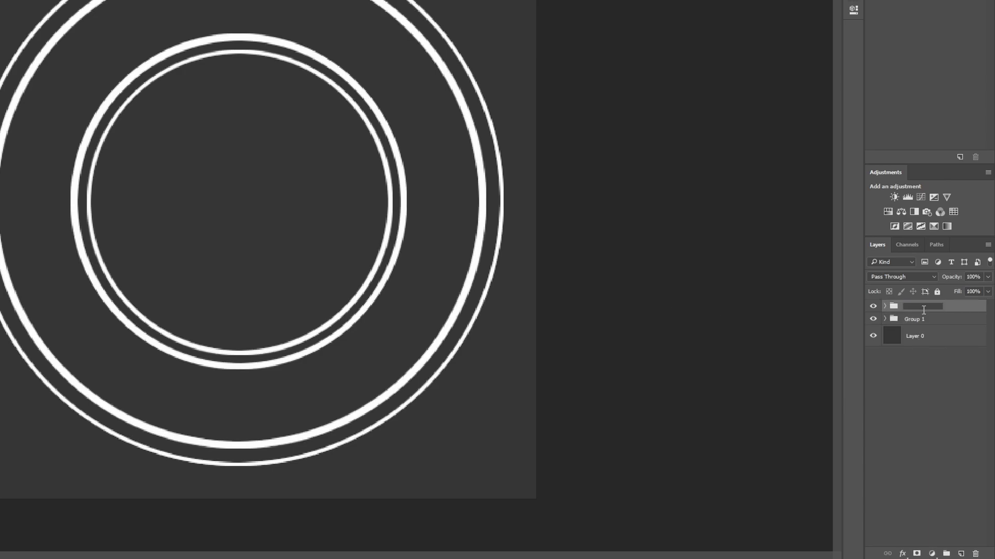
pyautogui.write('Blur')
pyautogui.press('Return')
pyautogui.moveTo(911, 308); pyautogui.dragTo(910, 326)
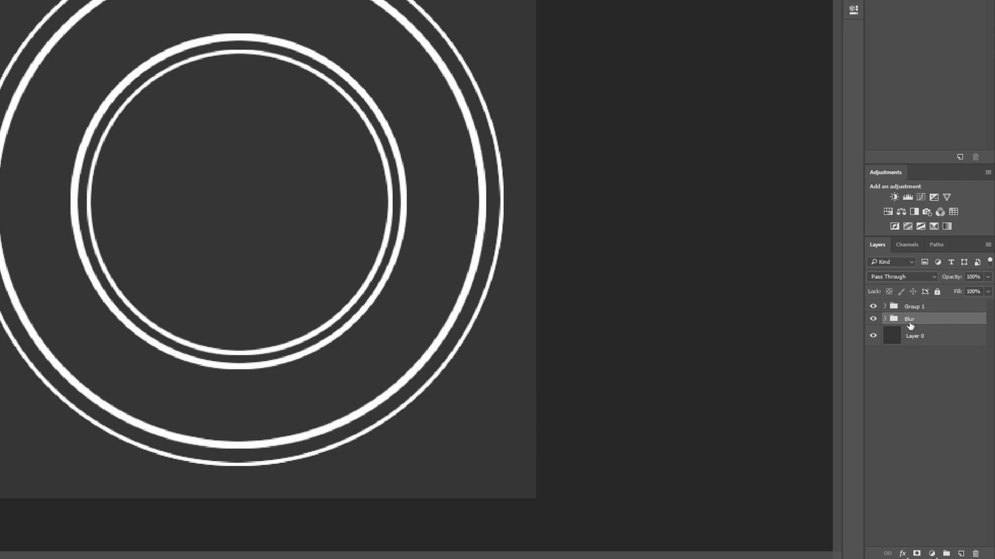
# Step: Expand the Blur group and rename its Circle_Inner layer as blur_inner
pyautogui.click(885, 319)
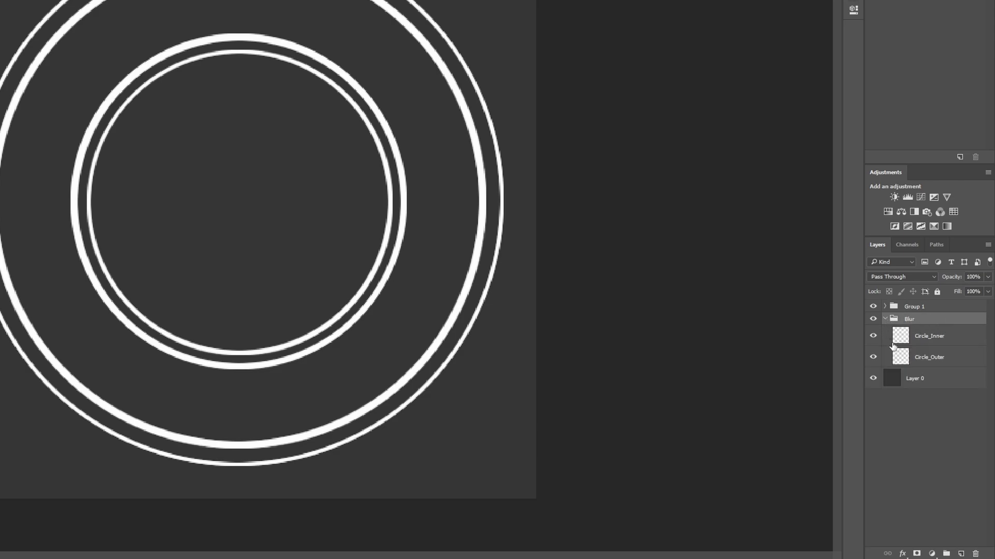
pyautogui.click(910, 339)
pyautogui.click(915, 355)
pyautogui.click(916, 342)
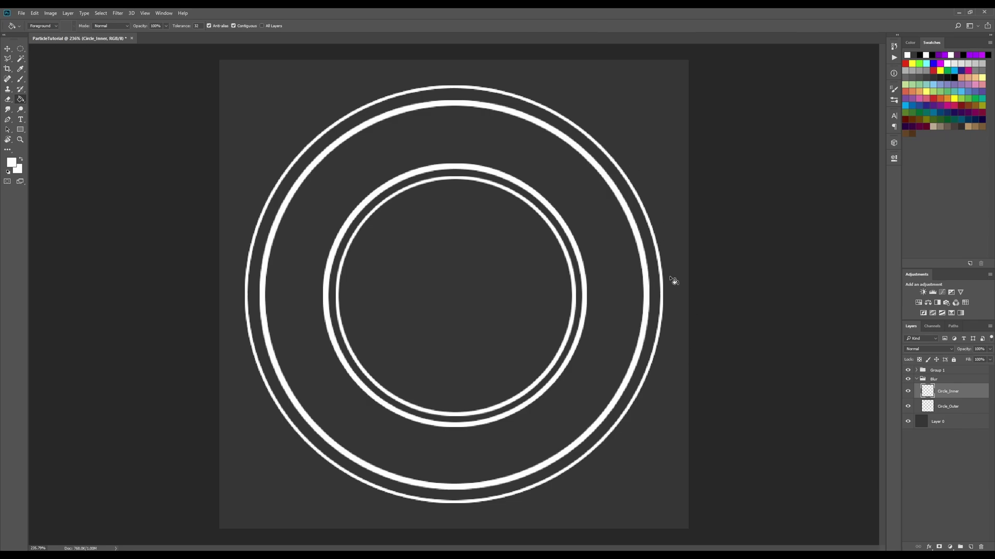
pyautogui.doubleClick(948, 391)
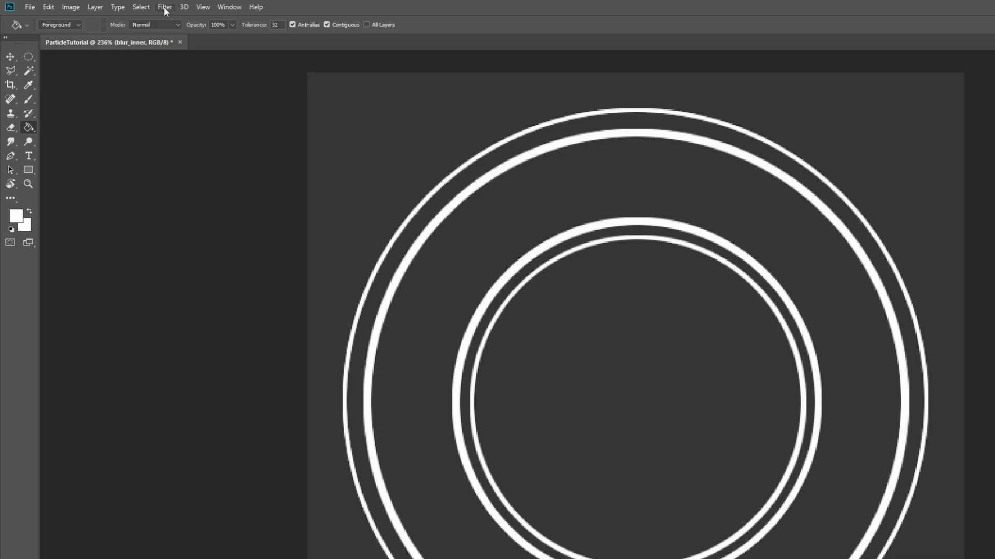
# Step: Apply a Gaussian Blur with a radius of about 4.4 pixels to the blur_inner layer
pyautogui.click(165, 7)
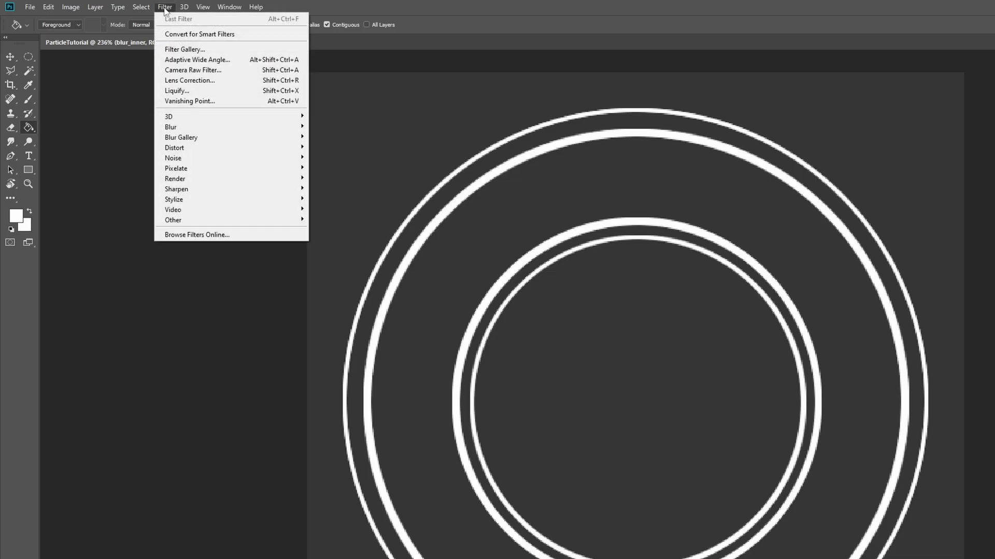
pyautogui.moveTo(213, 128)
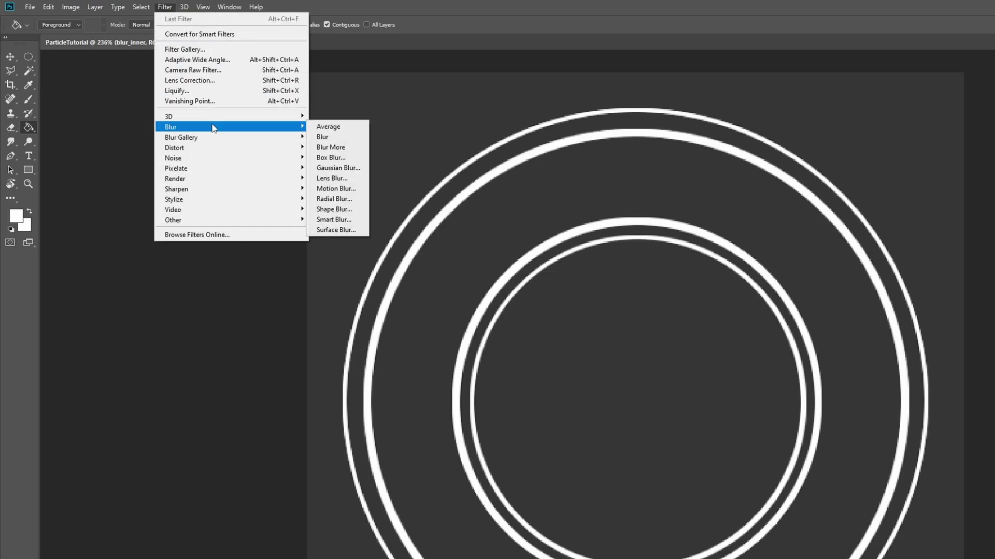
pyautogui.click(335, 172)
pyautogui.moveTo(45, 242)
pyautogui.mouseDown()
pyautogui.moveTo(40, 249)
pyautogui.moveTo(81, 247)
pyautogui.moveTo(47, 247)
pyautogui.mouseUp()
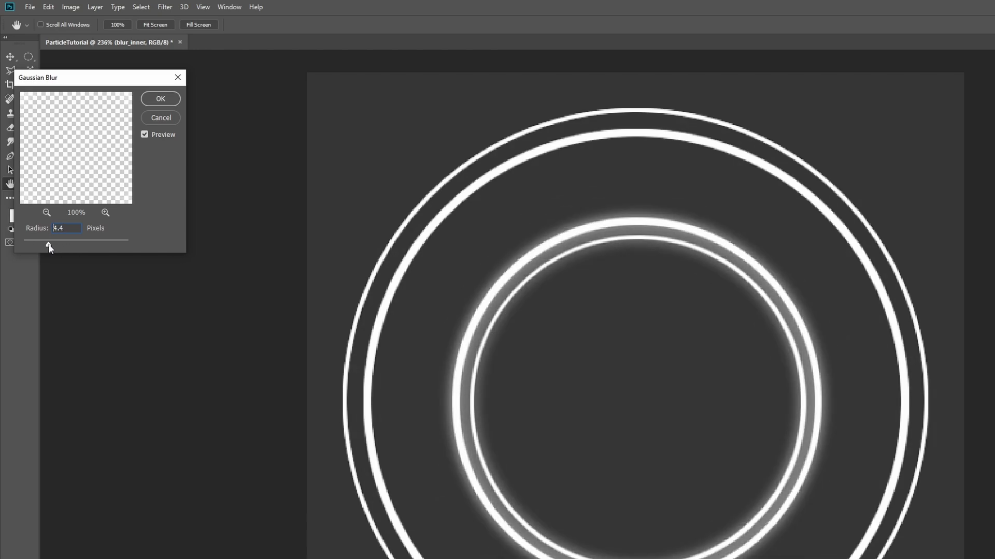
pyautogui.click(79, 228)
pyautogui.click(161, 99)
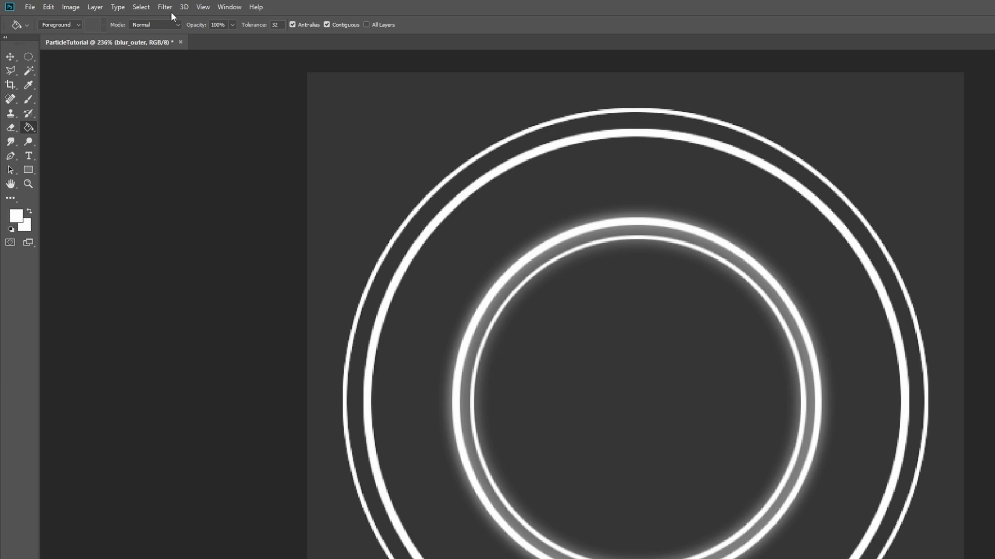
# Step: Apply a Gaussian Blur to the blur_outer layer and turn the visibility of blur_inner and Circle_Inner back on
pyautogui.click(167, 7)
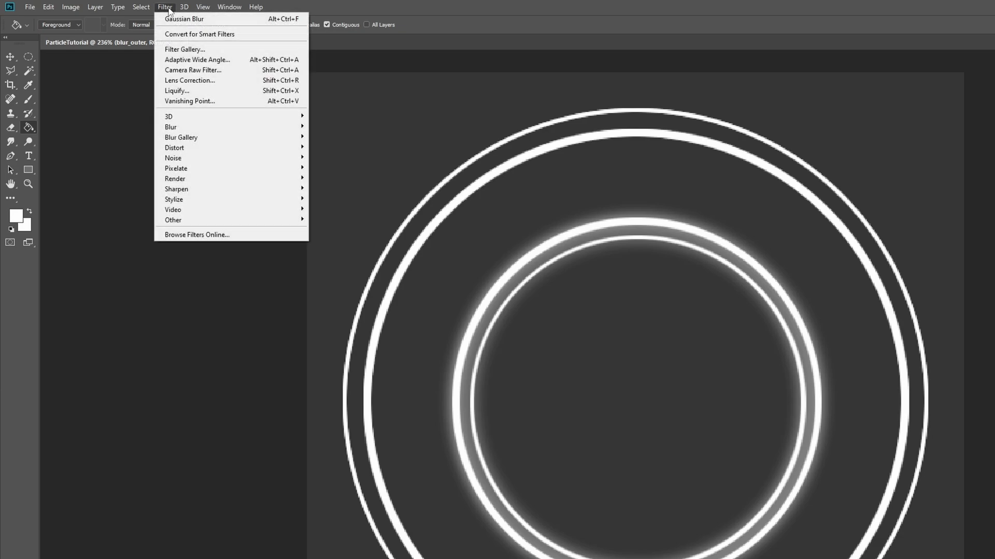
pyautogui.moveTo(229, 134)
pyautogui.click(357, 168)
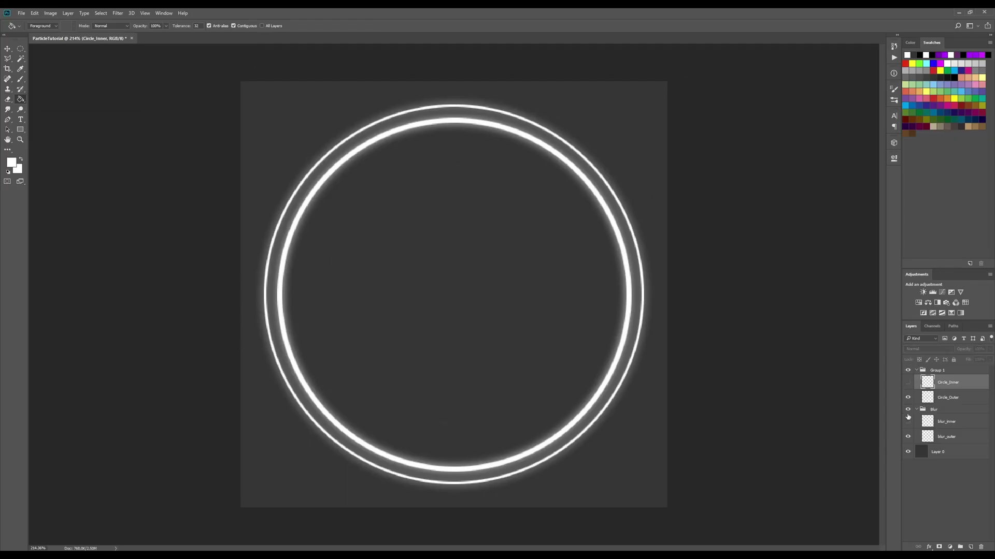
pyautogui.click(907, 421)
pyautogui.click(908, 382)
# Step: Add a new layer directly above Circle_Outer in Group 1 and name it Shape
pyautogui.click(943, 399)
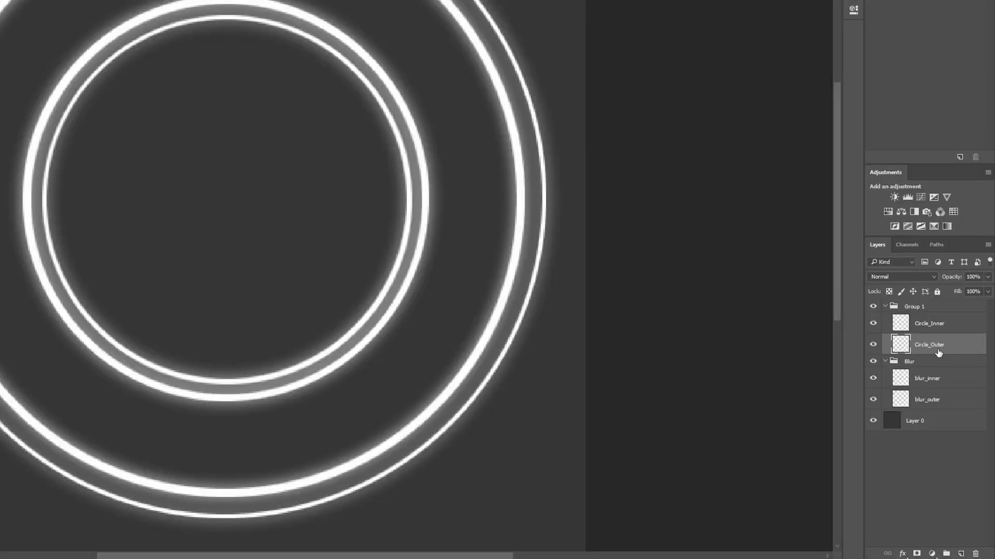
pyautogui.hotkey('ctrl', 'shift', 'n')
pyautogui.press('Return')
pyautogui.doubleClick(924, 345)
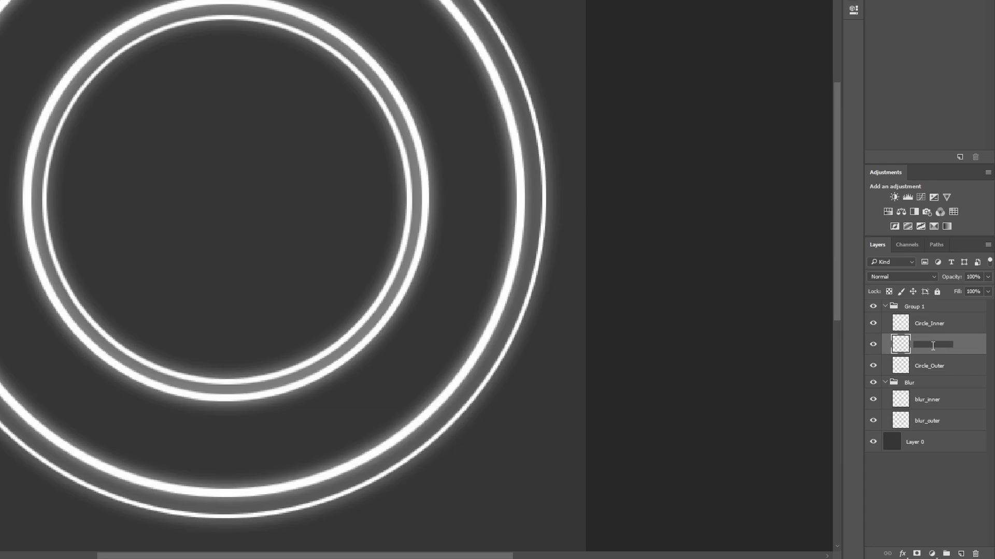
pyautogui.write('hape')
pyautogui.press('Return')
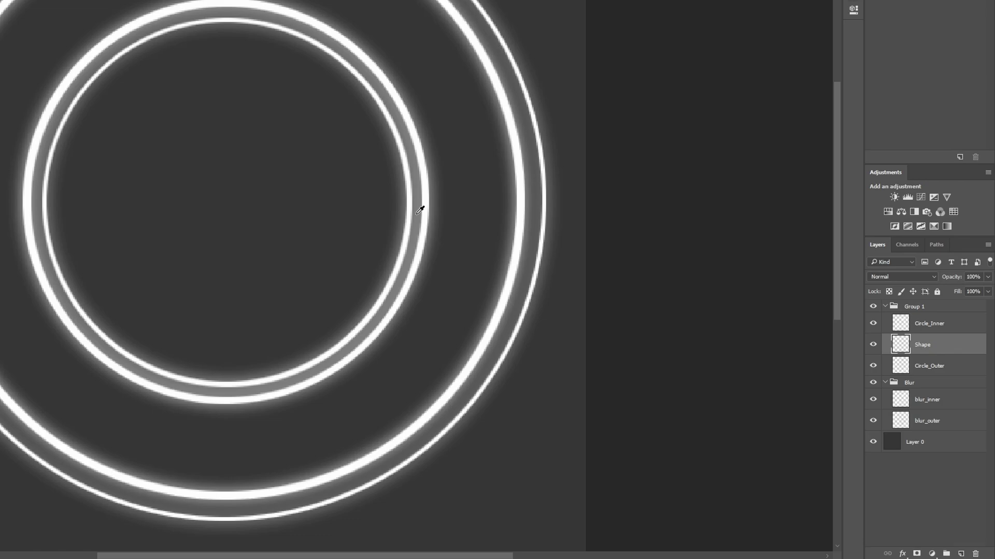
# Step: With the Custom Shape tool, draw a white arrow about 317 x 103 px across the inner rings on the Shape layer
pyautogui.scroll(-1, 366, 230)
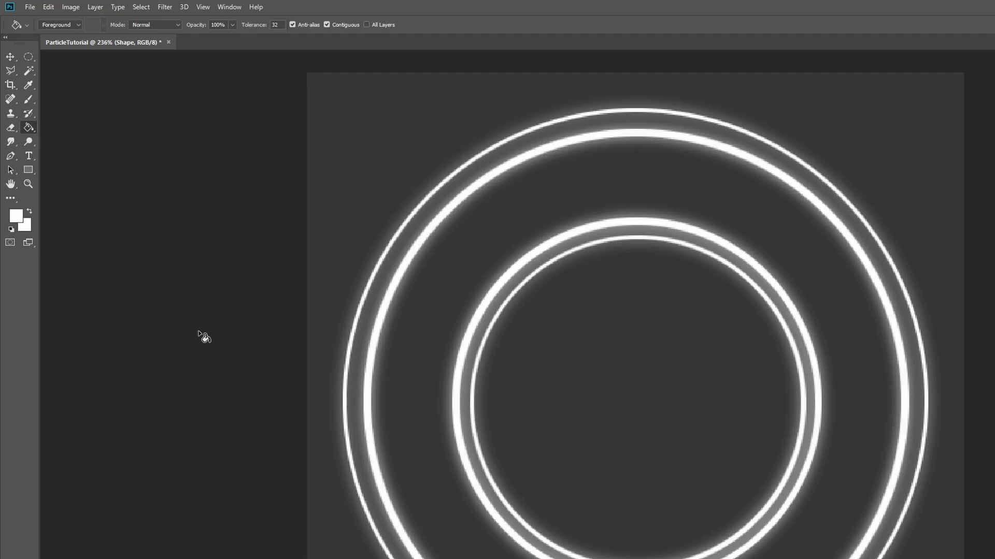
pyautogui.click(32, 167)
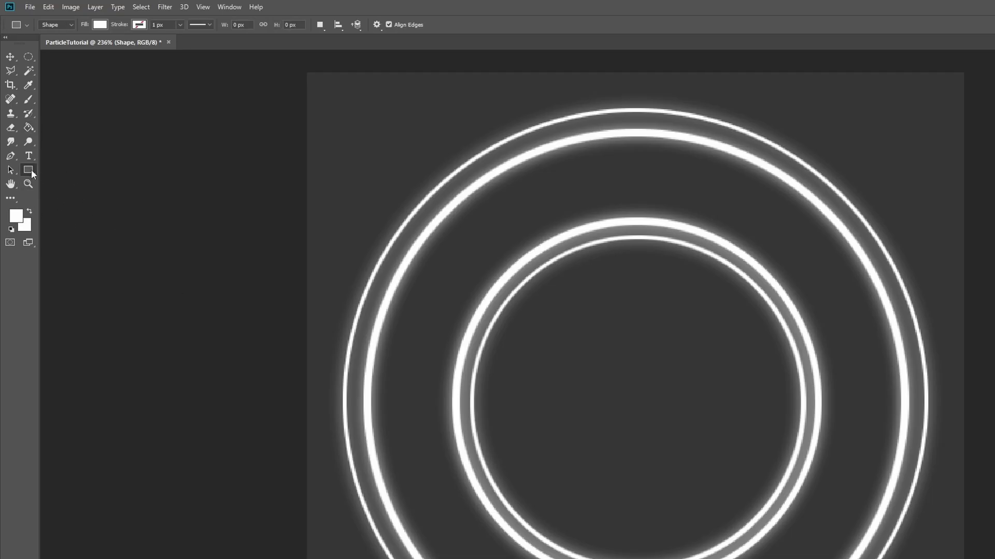
pyautogui.rightClick(29, 167)
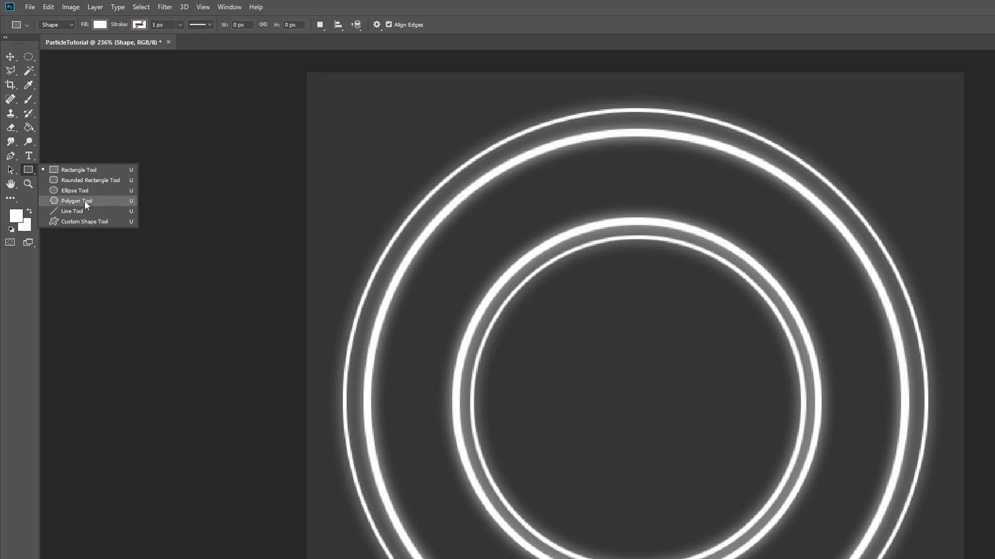
pyautogui.click(84, 224)
pyautogui.moveTo(423, 275); pyautogui.dragTo(828, 406)
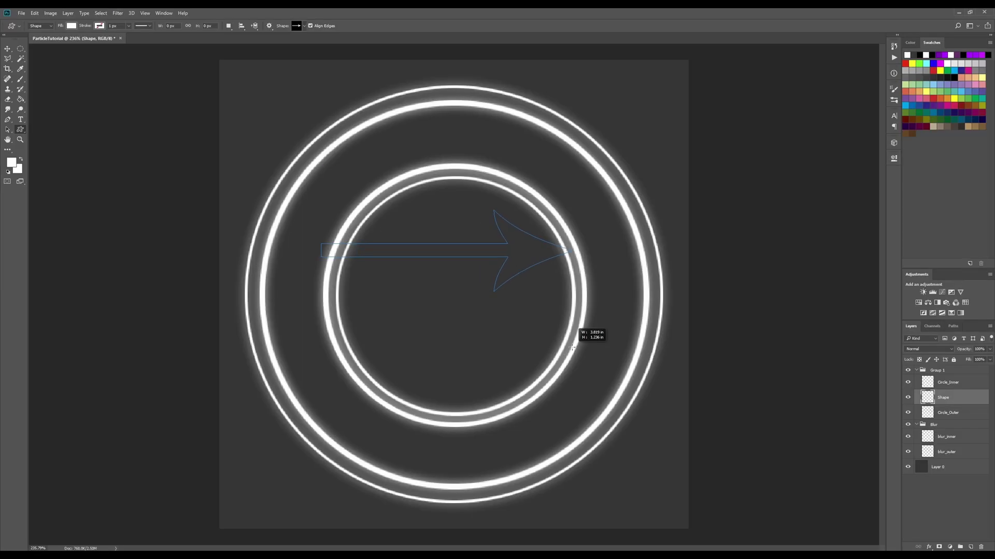
# Step: Undo the white arrow drawn across the inner rings and switch to the Polygon tool
pyautogui.click(296, 25)
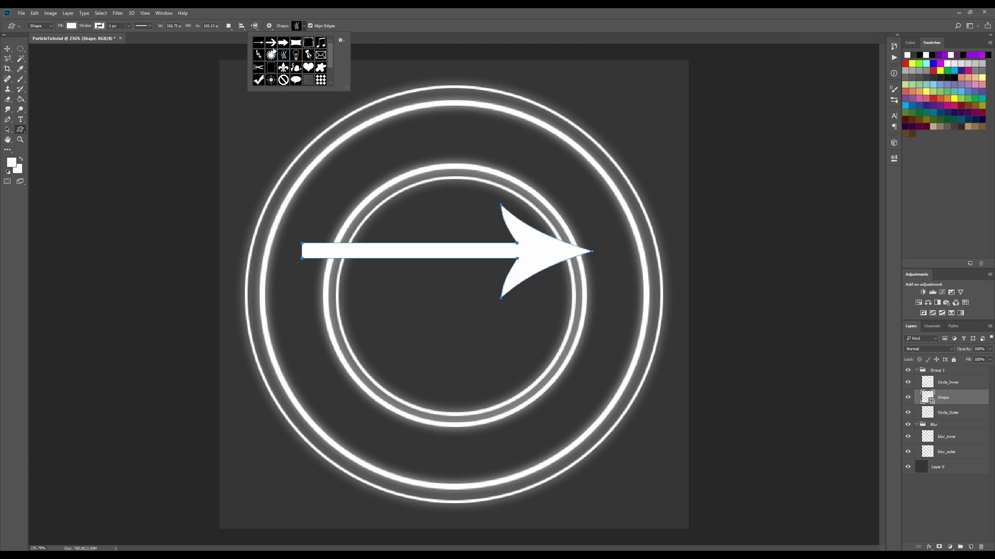
pyautogui.scroll(2, 307, 74)
pyautogui.rightClick(20, 130)
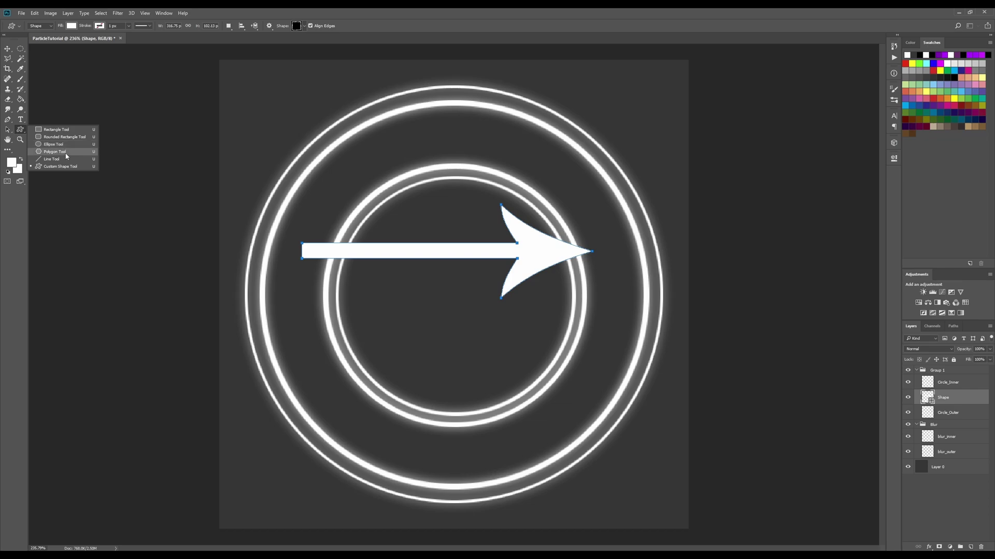
pyautogui.click(65, 154)
pyautogui.hotkey('ctrl', 'z')
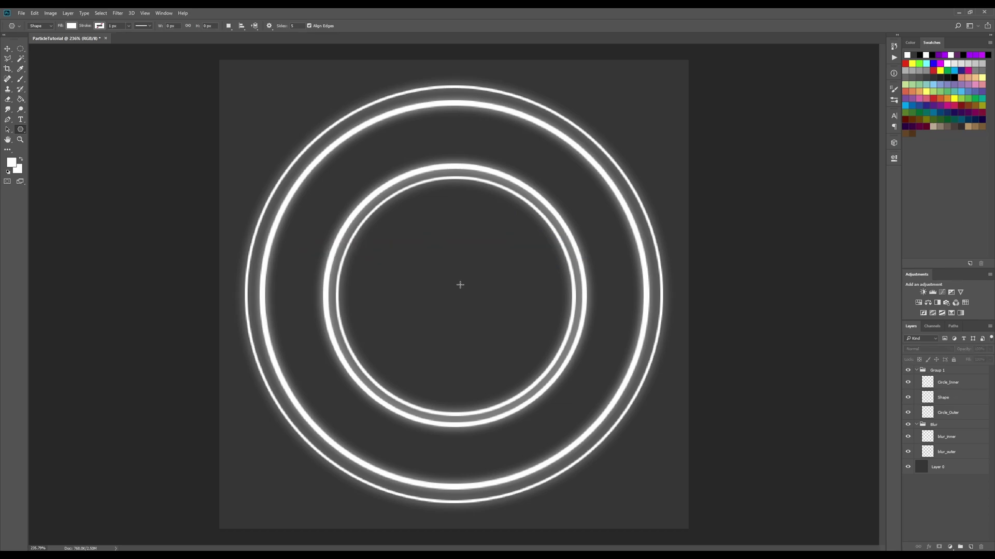
# Step: Draw a white five-sided polygon about 376 x 396 px and move it so its corners meet the thick outer ring
pyautogui.moveTo(460, 285); pyautogui.dragTo(650, 369)
pyautogui.scroll(-2, 492, 263)
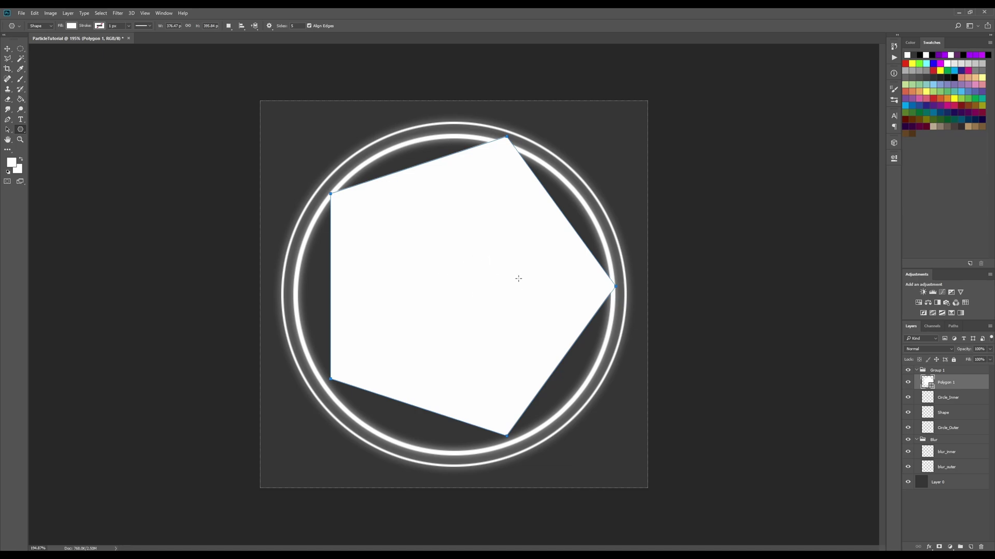
pyautogui.hotkey('ctrl', 't')
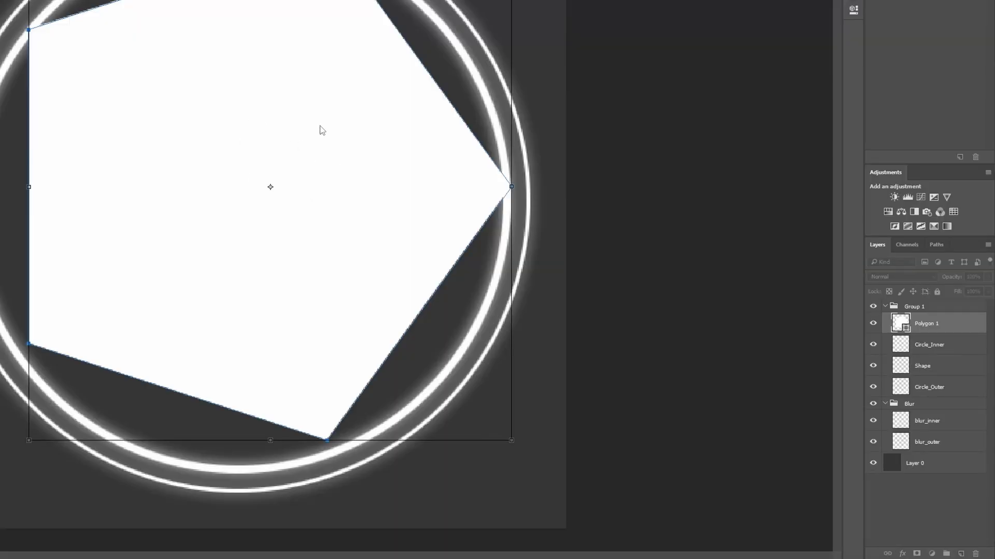
pyautogui.moveTo(332, 166)
pyautogui.mouseDown()
pyautogui.moveTo(323, 157)
pyautogui.moveTo(342, 157)
pyautogui.mouseUp()
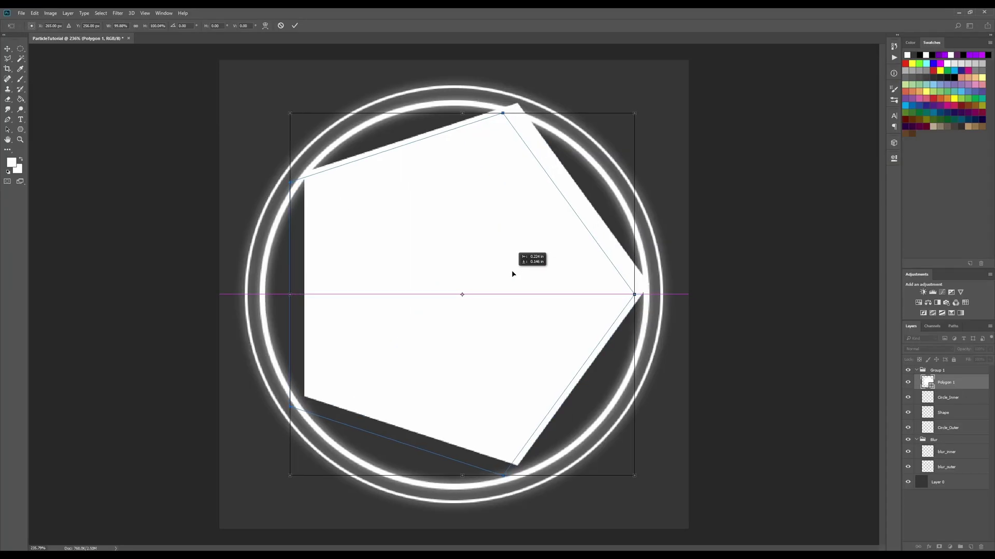
pyautogui.moveTo(527, 273)
pyautogui.mouseDown()
pyautogui.moveTo(503, 284)
pyautogui.moveTo(517, 282)
pyautogui.mouseUp()
pyautogui.hotkey('ctrl', '-')
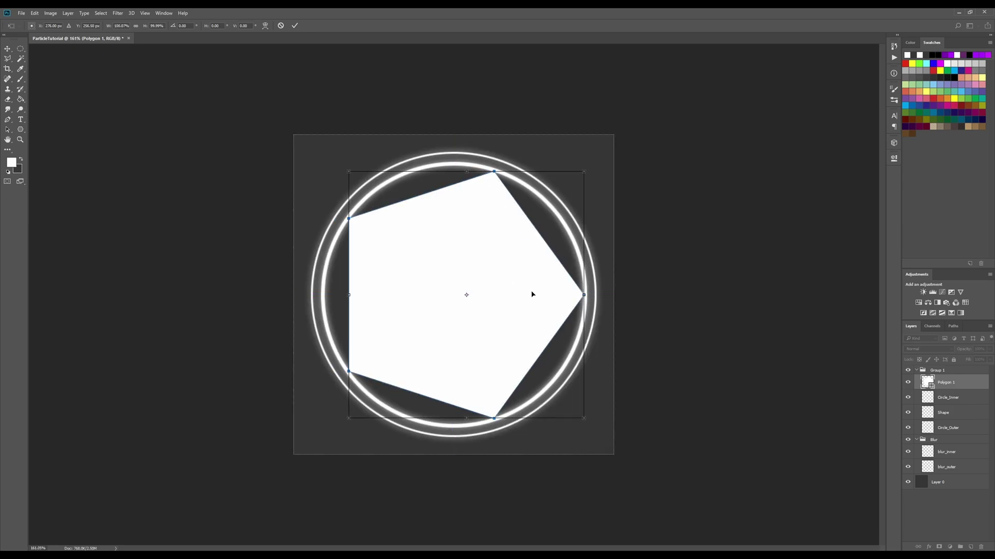
pyautogui.press('Return')
# Step: Make a new selection from the pentagon's path and rasterize the Polygon 1 layer
pyautogui.hotkey('ctrl', '+')
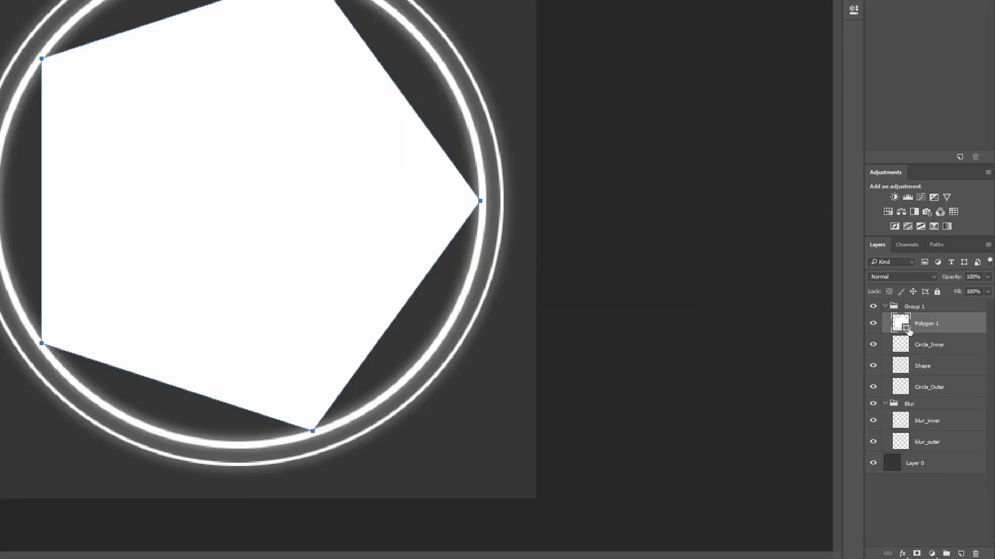
pyautogui.rightClick(441, 67)
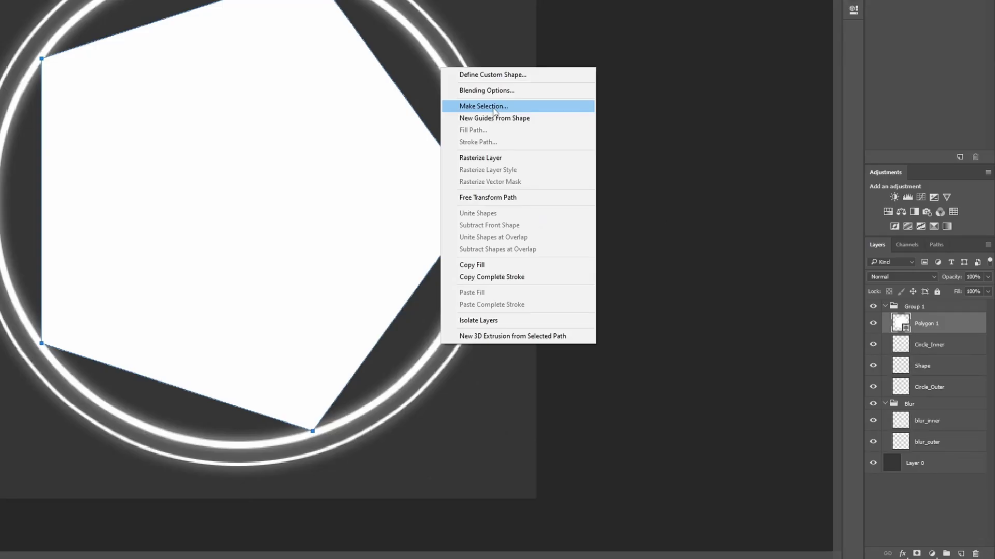
pyautogui.click(493, 107)
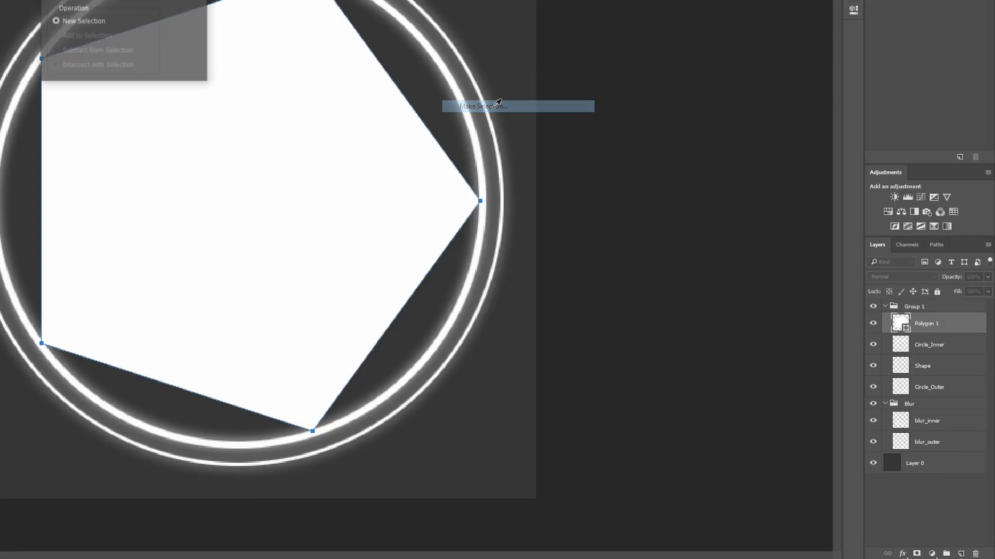
pyautogui.click(413, 130)
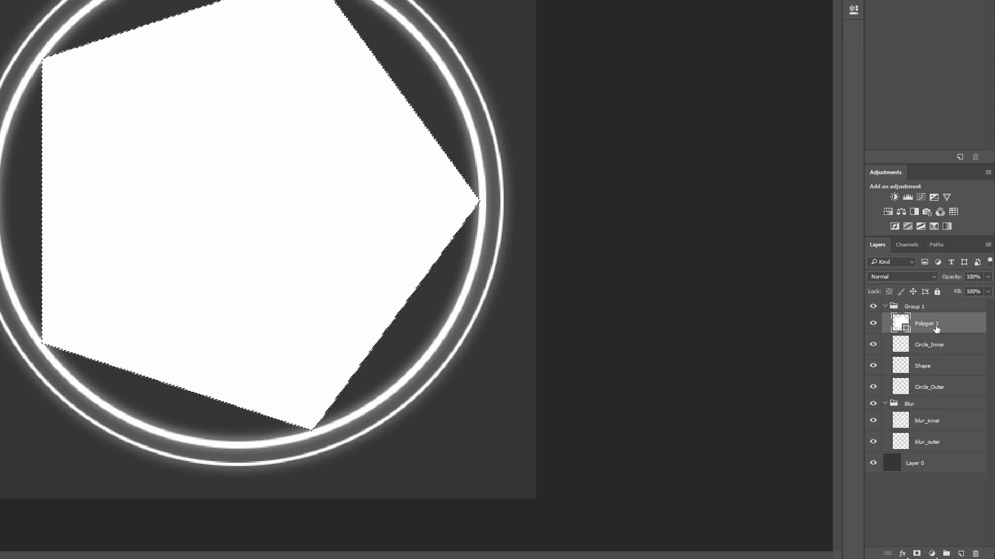
pyautogui.rightClick(936, 329)
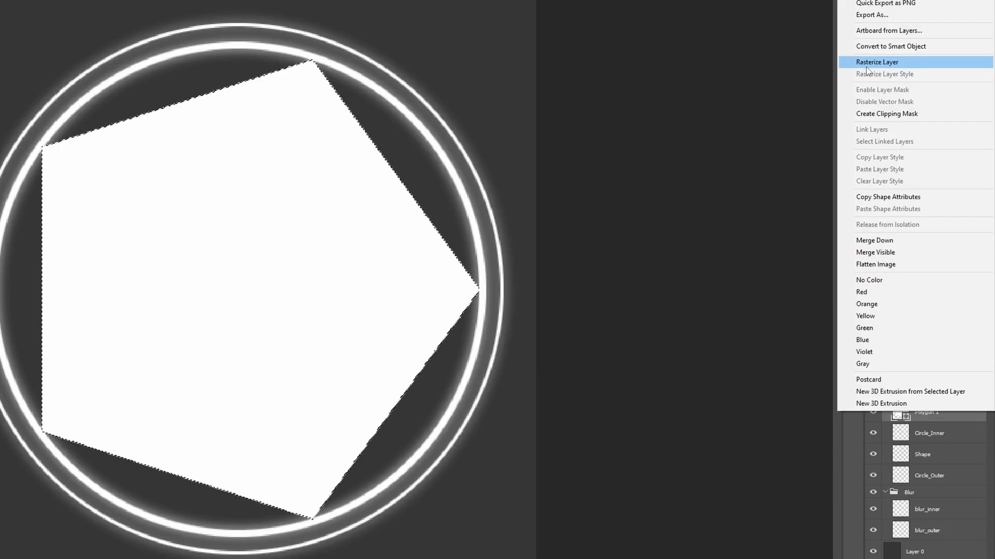
pyautogui.click(879, 65)
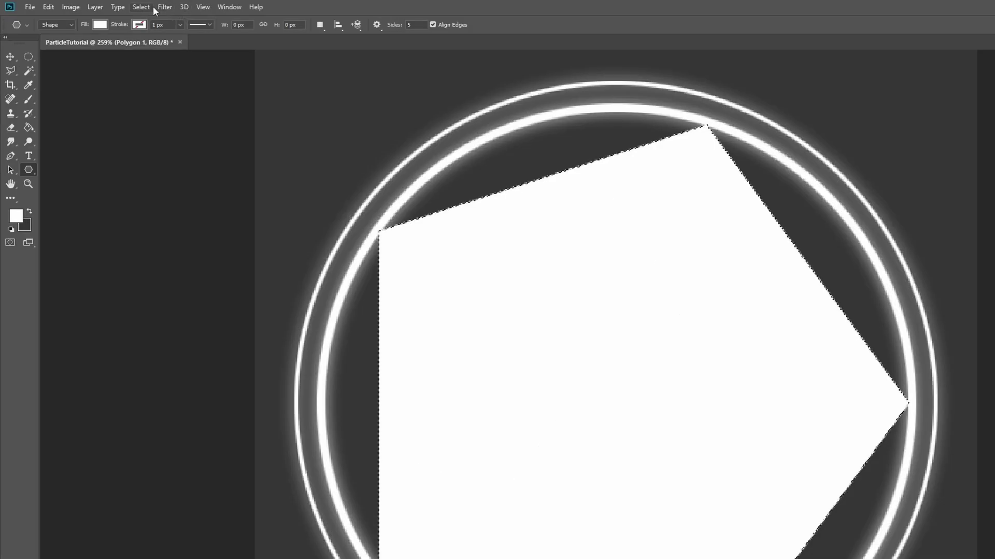
# Step: Shrink the pentagon selection to about 98% and delete the fill inside it to leave a thin white outline
pyautogui.click(104, 14)
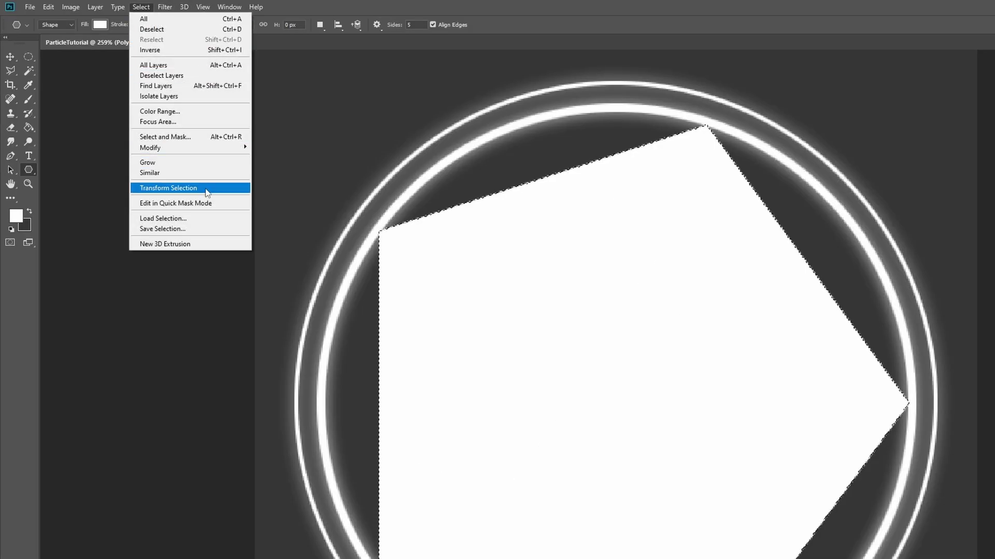
pyautogui.click(171, 188)
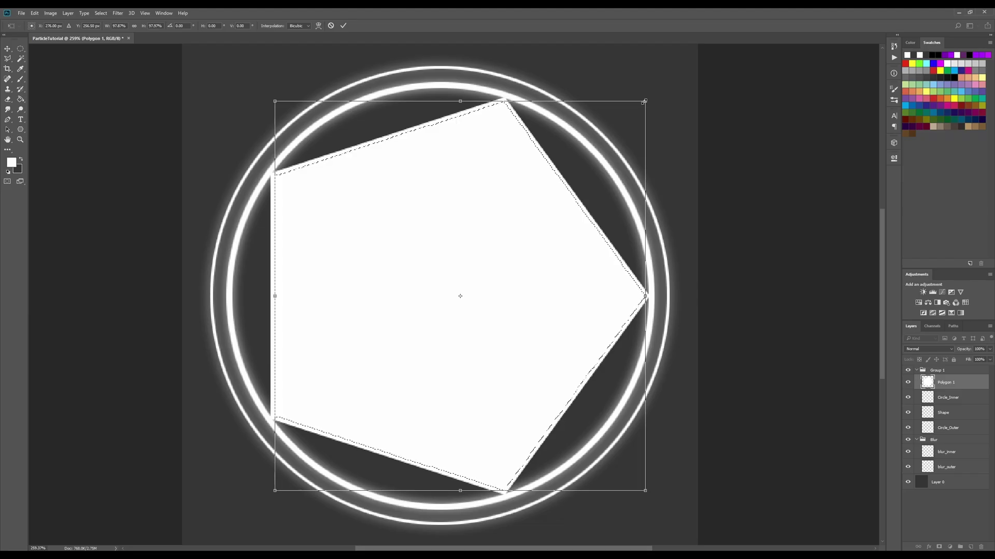
pyautogui.press('Return')
pyautogui.press('Delete')
pyautogui.scroll(-2, 601, 266)
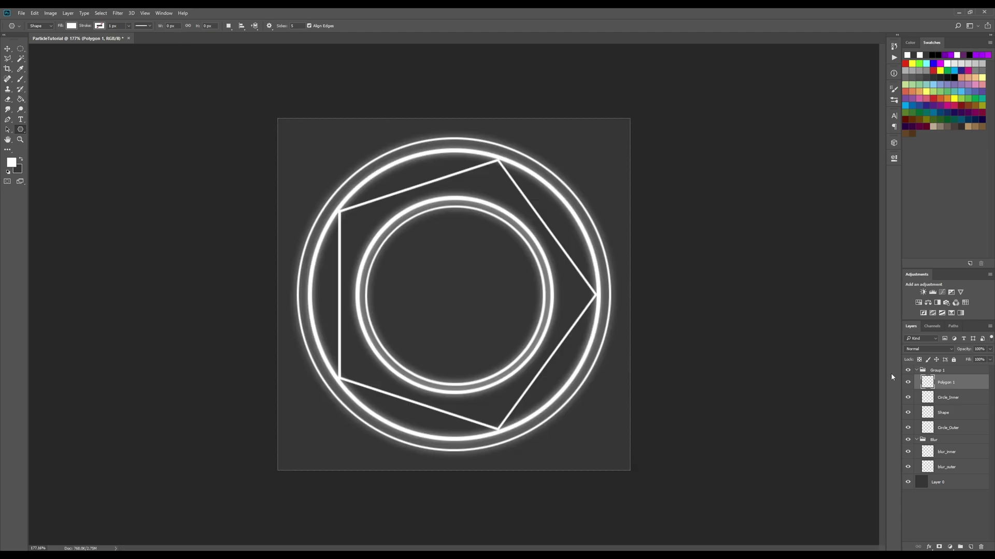
# Step: Compare the design with the Polygon 1 layer hidden and shown, and delete the empty Shape layer
pyautogui.click(907, 383)
pyautogui.click(907, 382)
pyautogui.click(907, 383)
pyautogui.click(907, 382)
pyautogui.click(907, 382)
pyautogui.click(907, 383)
pyautogui.click(943, 413)
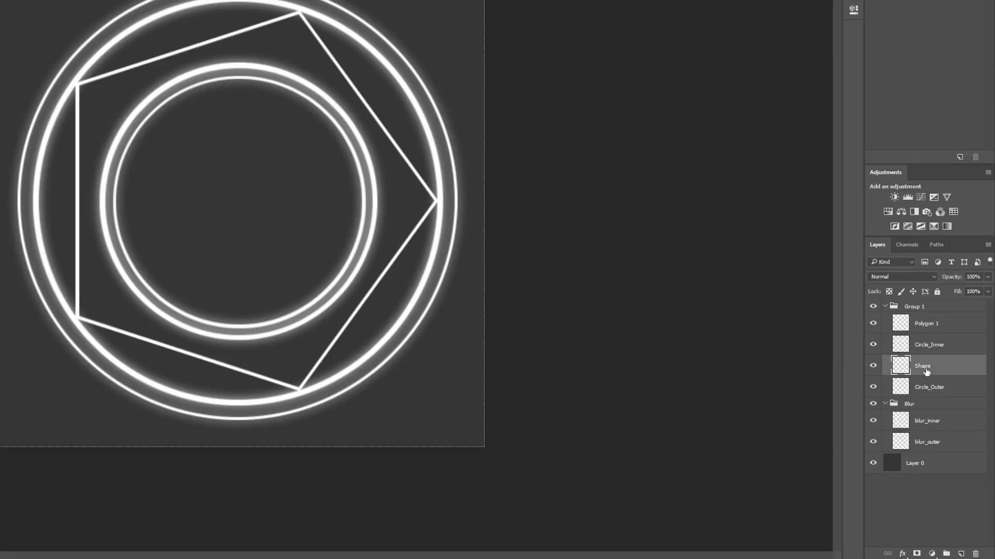
pyautogui.press('Delete')
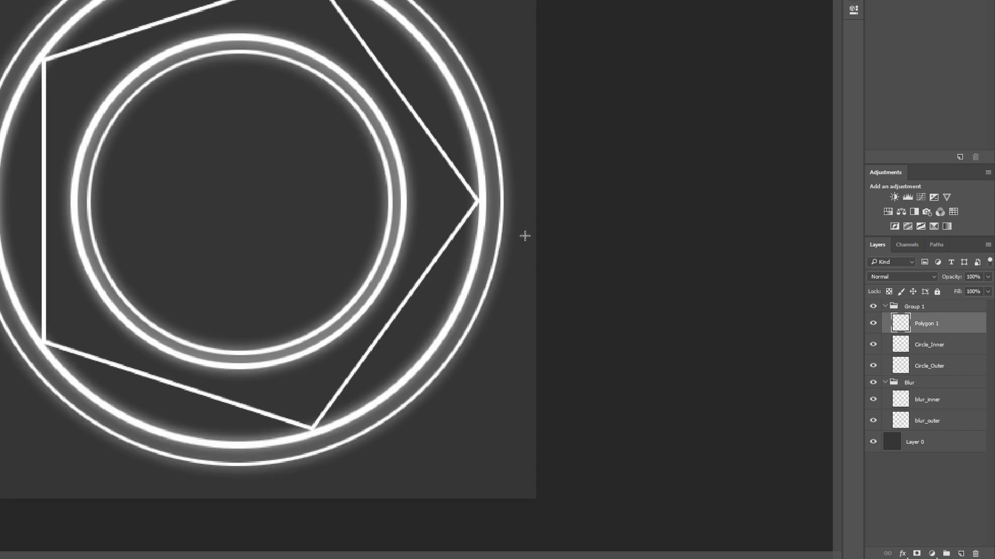
# Step: Duplicate the Polygon 1 layer and rotate the copy slightly clockwise about its centre
pyautogui.scroll(-1, 504, 242)
pyautogui.scroll(-1, 474, 242)
pyautogui.scroll(2, 481, 238)
pyautogui.hotkey('ctrl', 'j')
pyautogui.hotkey('ctrl', 't')
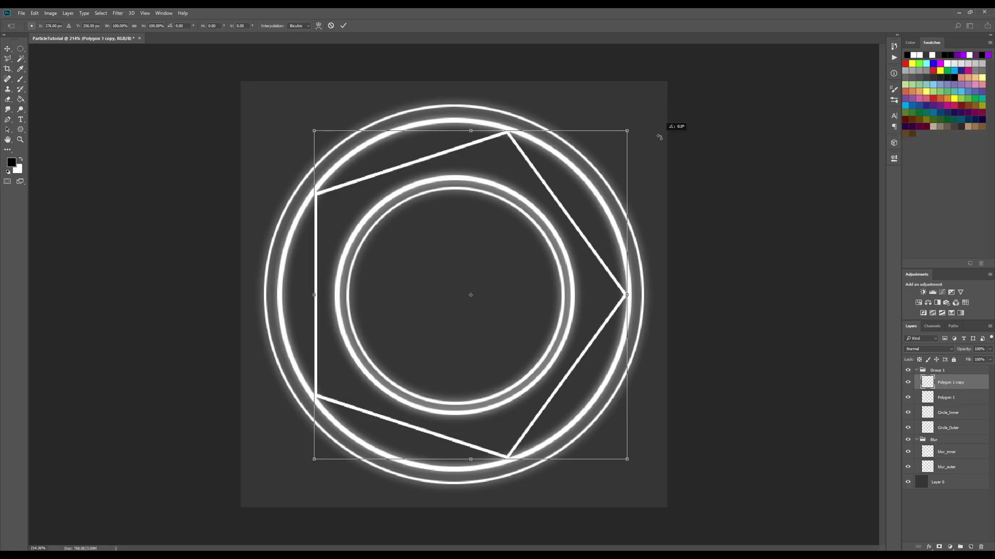
pyautogui.moveTo(659, 137); pyautogui.dragTo(667, 155)
pyautogui.press('Return')
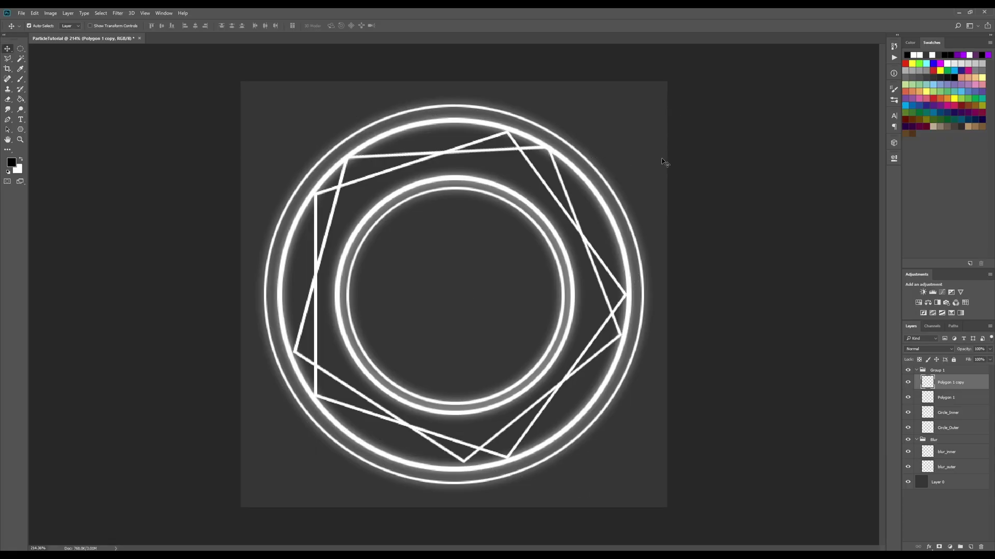
# Step: Add another copy of the rotated pentagon outline and turn it further clockwise to form a third overlapping pentagon
pyautogui.hotkey('ctrl', 'j')
pyautogui.hotkey('ctrl', 't')
pyautogui.moveTo(628, 136); pyautogui.dragTo(646, 174)
pyautogui.press('Return')
pyautogui.moveTo(317, 252); pyautogui.dragTo(473, 372)
pyautogui.hotkey('ctrl', 'z')
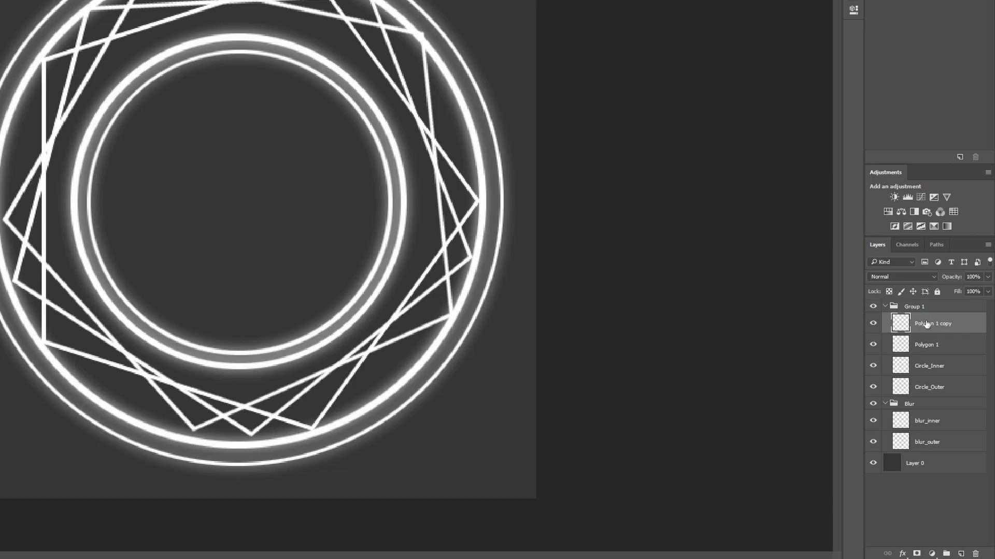
# Step: Merge Polygon 1 copy down into Polygon 1, compare it hidden and shown, and rename the merged layer Polygon
pyautogui.rightClick(935, 381)
pyautogui.click(931, 260)
pyautogui.click(874, 323)
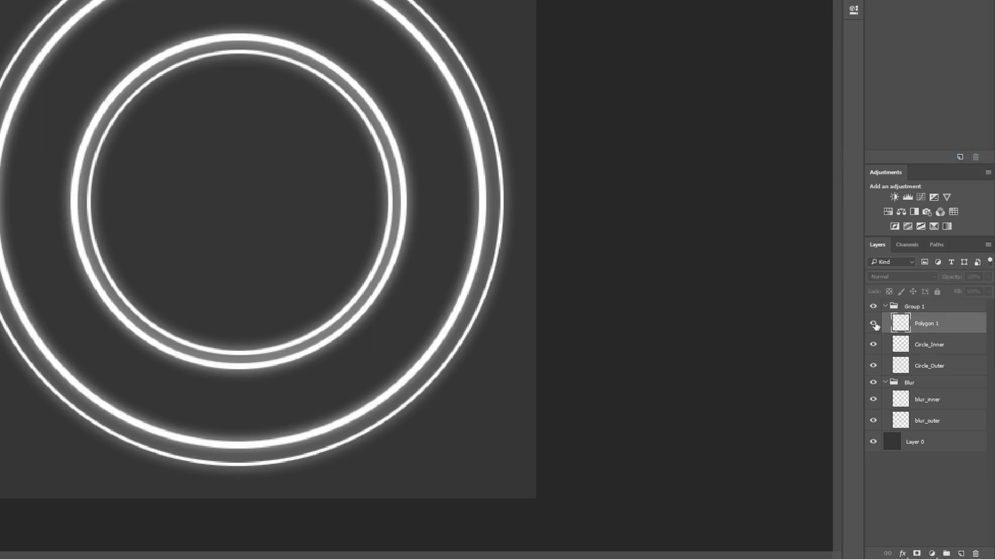
pyautogui.click(874, 323)
pyautogui.click(873, 324)
pyautogui.click(874, 324)
pyautogui.click(873, 324)
pyautogui.click(873, 325)
# Step: Duplicate the Polygon layer, move the copy into the Blur group above blur_inner and name it blur_polygon
pyautogui.hotkey('ctrl', 'j')
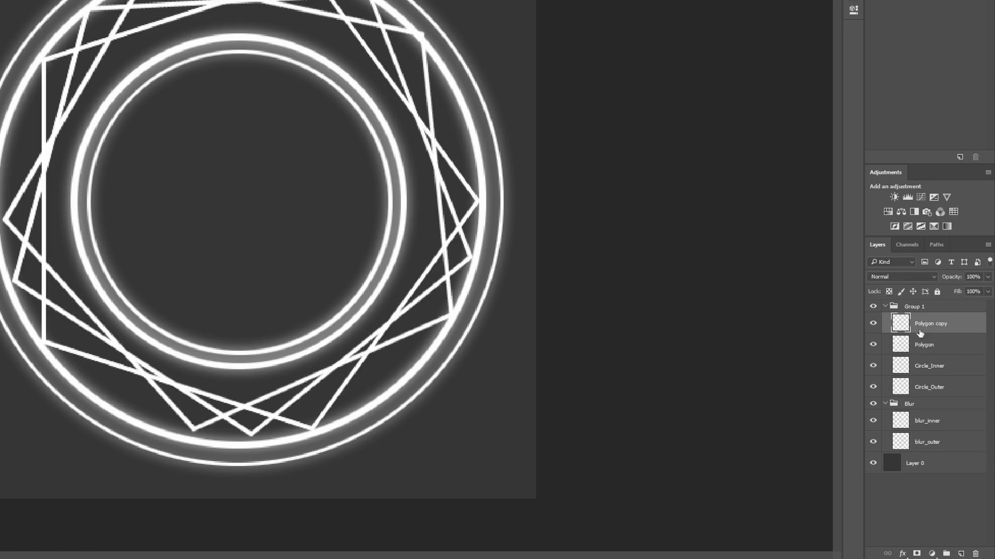
pyautogui.moveTo(921, 327); pyautogui.dragTo(936, 415)
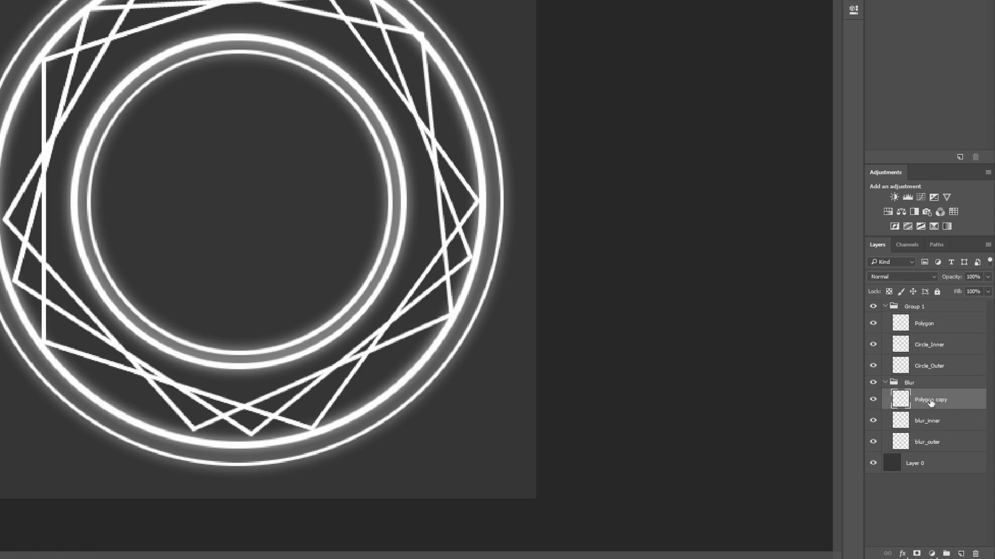
pyautogui.doubleClick(930, 403)
pyautogui.write('blur_polygon')
pyautogui.press('Return')
# Step: Apply a Gaussian Blur with a radius of 5.0 pixels to the blur_polygon layer
pyautogui.click(117, 13)
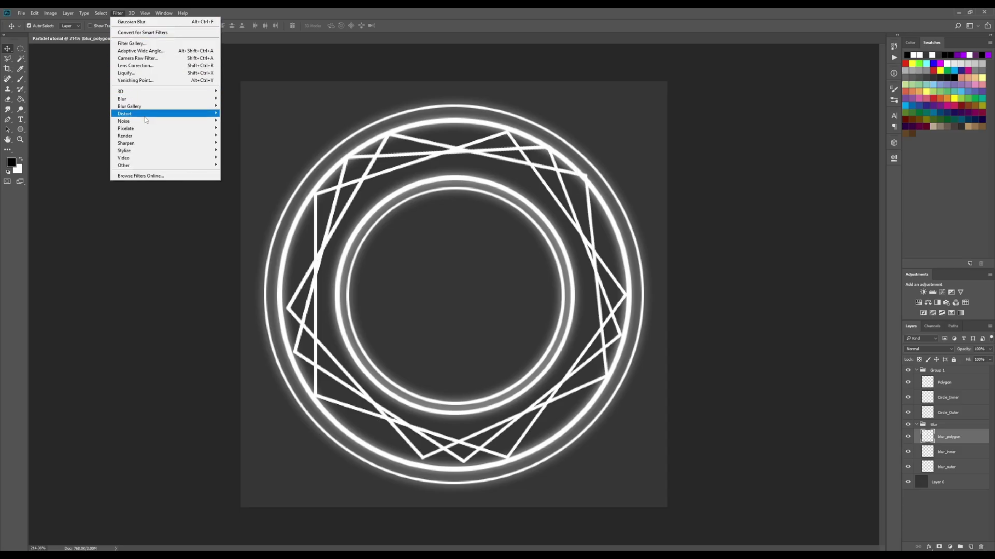
pyautogui.moveTo(166, 98)
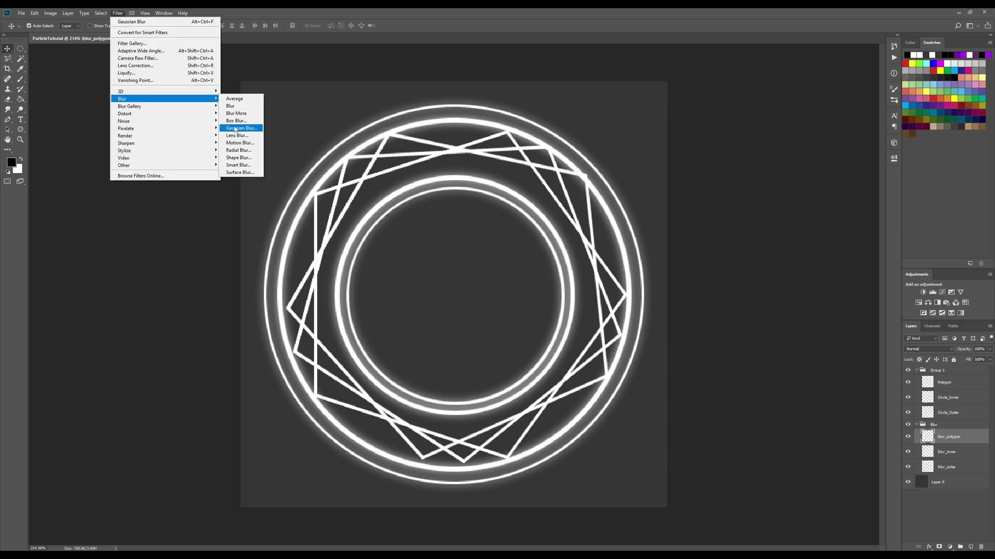
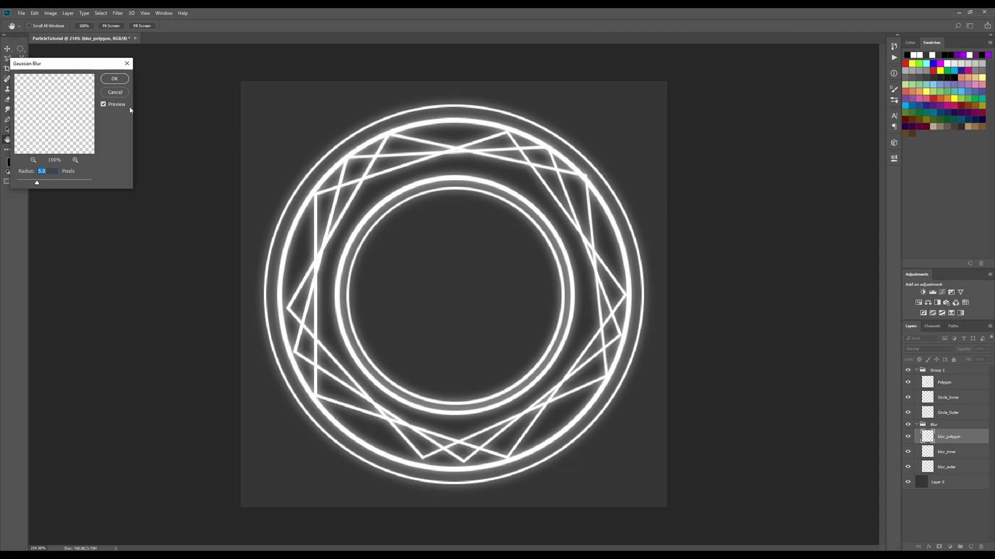
pyautogui.click(114, 79)
# Step: Draw a white 10-sided polygon about 208 x 208 px centred inside the inner rings
pyautogui.scroll(1, 455, 339)
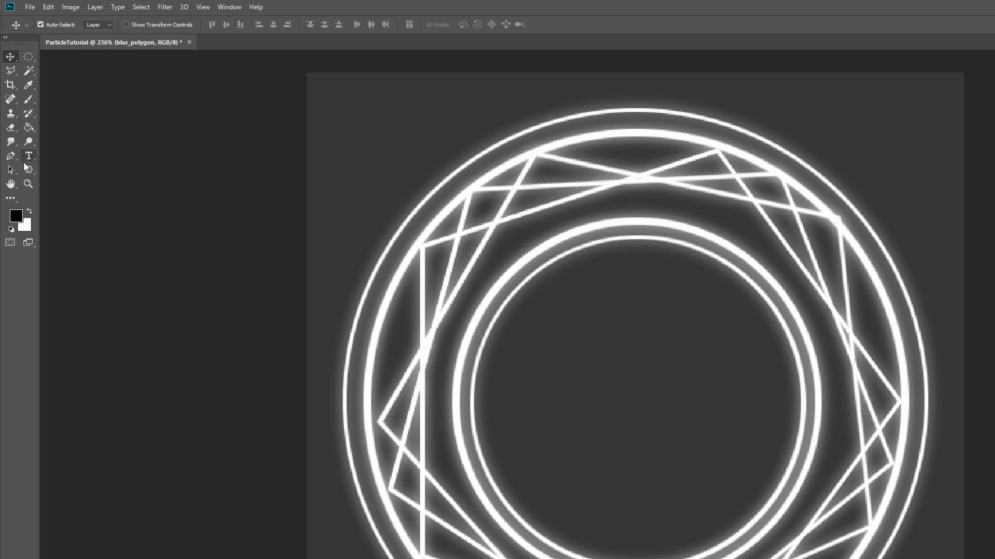
pyautogui.click(30, 171)
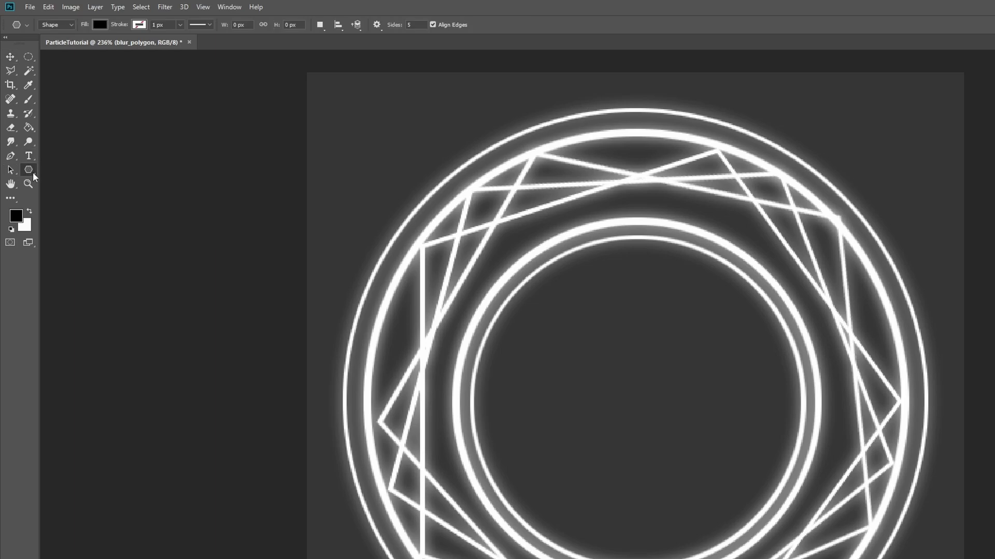
pyautogui.press('x')
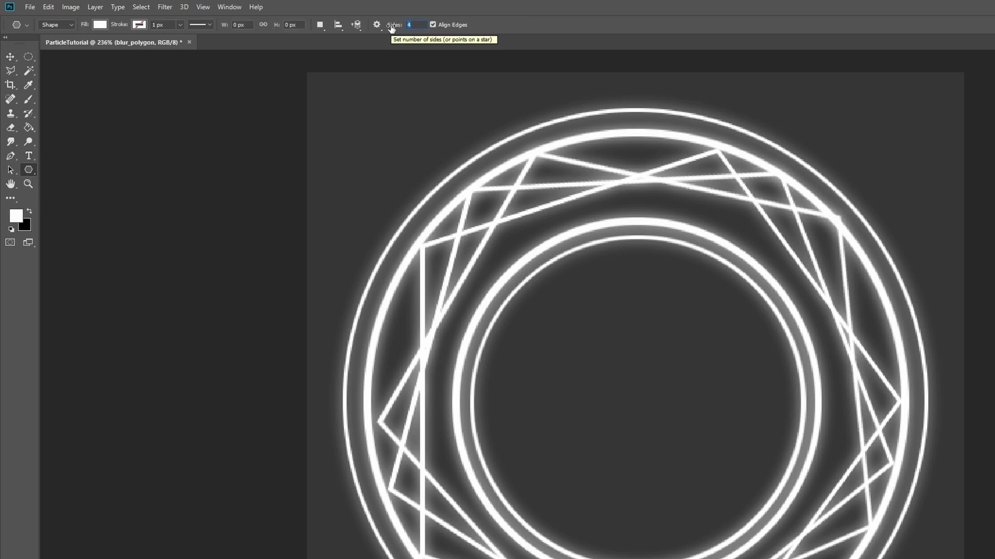
pyautogui.write('10')
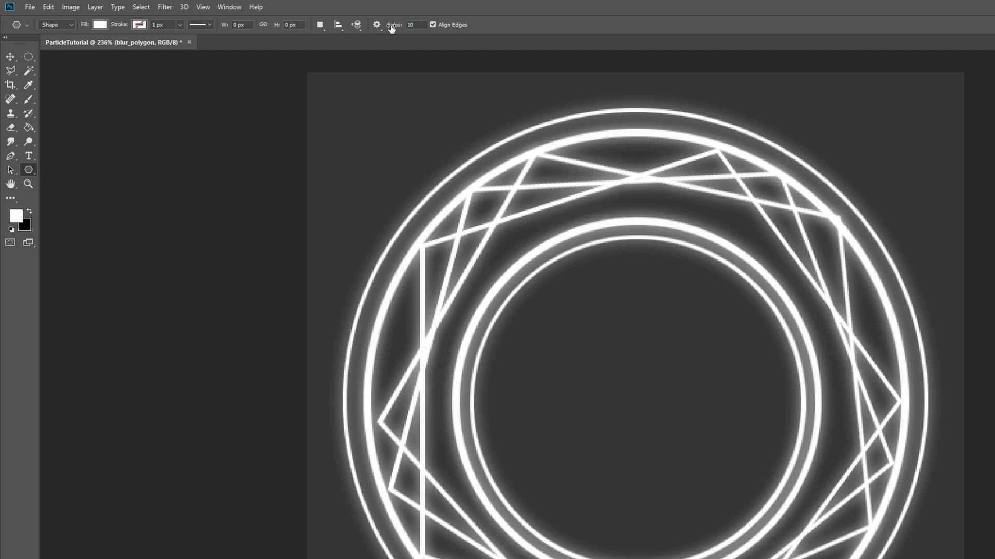
pyautogui.moveTo(637, 394); pyautogui.dragTo(818, 486)
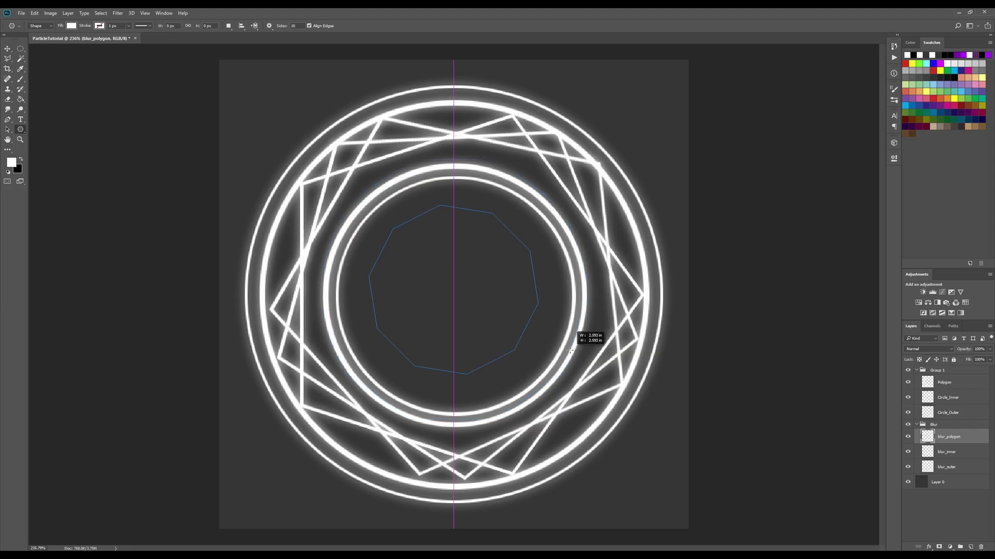
pyautogui.moveTo(582, 356); pyautogui.dragTo(583, 358)
# Step: Make an anti-aliased selection with 0-pixel feather from the decagon's path and rasterize the Polygon 1 layer
pyautogui.rightClick(573, 261)
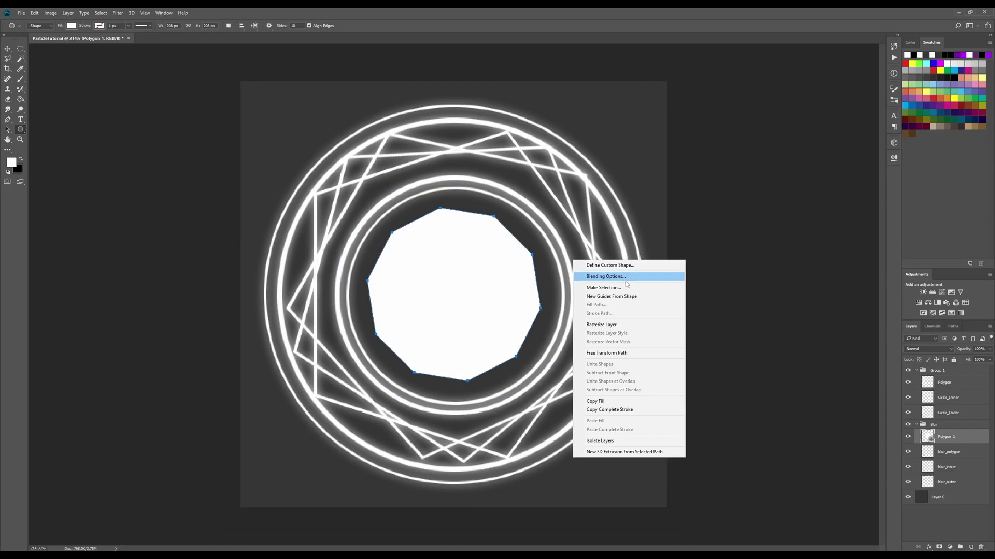
pyautogui.click(629, 286)
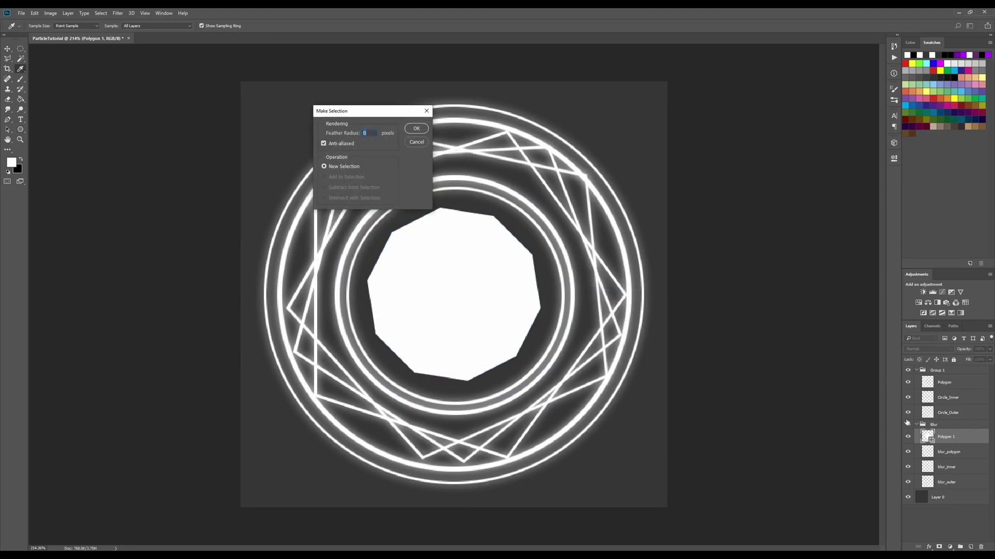
pyautogui.click(417, 128)
pyautogui.rightClick(946, 437)
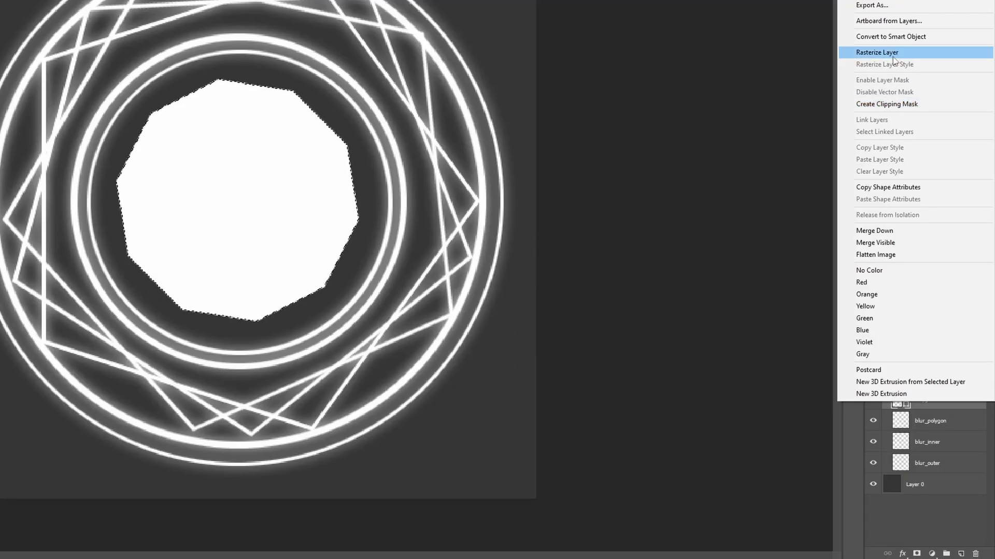
pyautogui.click(894, 60)
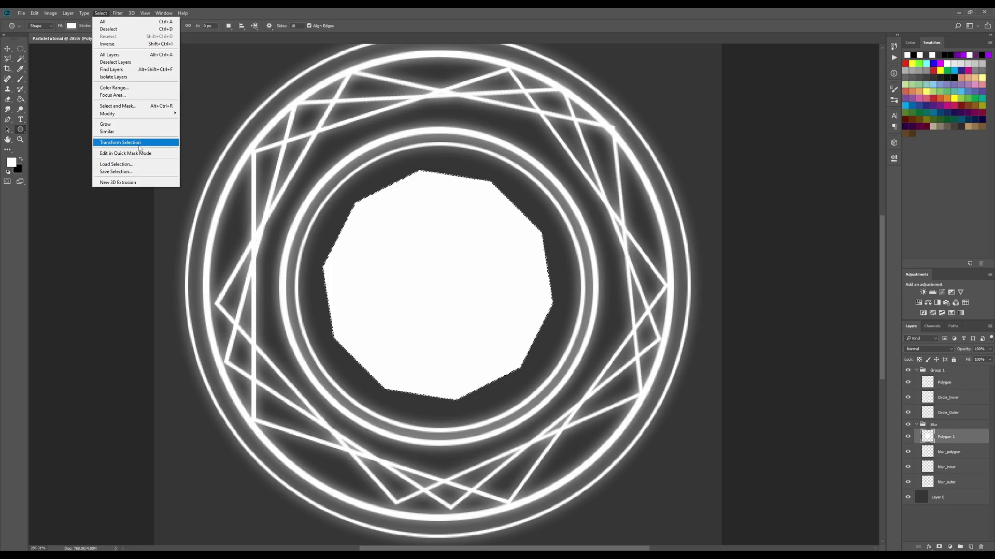
# Step: Shrink the decagon selection to about 90%, delete the white fill inside it to leave an outline, and deselect
pyautogui.click(120, 143)
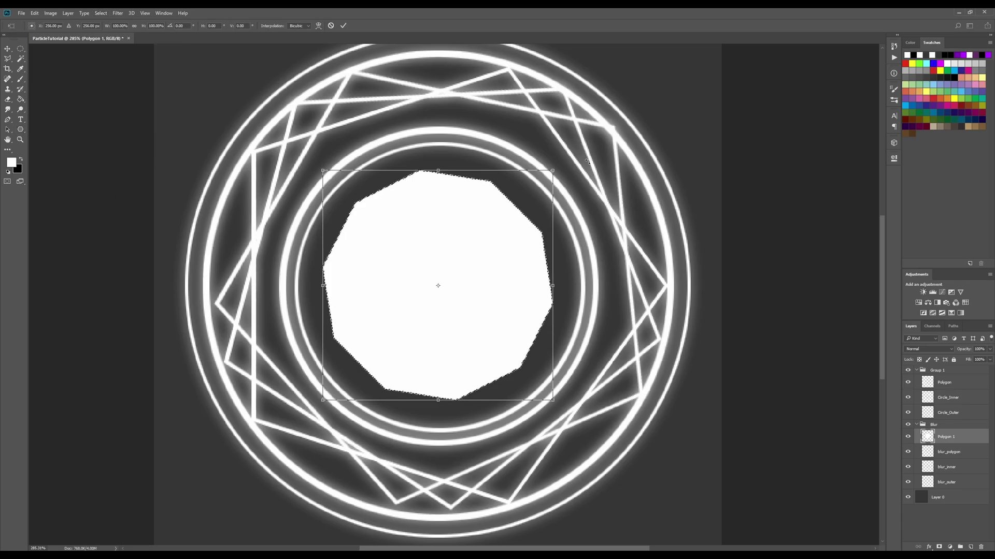
pyautogui.moveTo(551, 171); pyautogui.dragTo(541, 181)
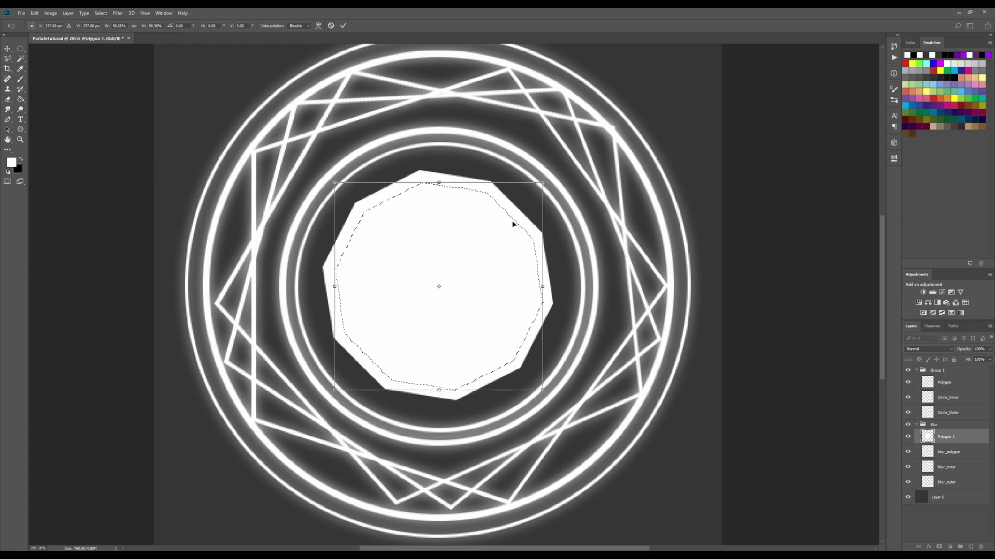
pyautogui.press('Return')
pyautogui.press('Delete')
pyautogui.hotkey('ctrl', 'd')
# Step: Scale the decagon outline down to about 55% and move it into the lower part of the inner ring
pyautogui.scroll(-3, 613, 268)
pyautogui.hotkey('ctrl', 't')
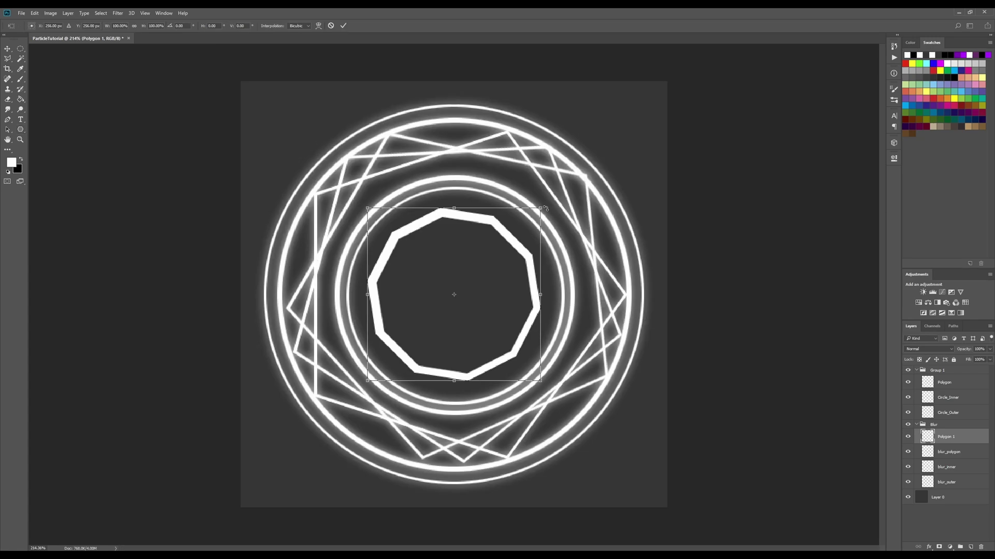
pyautogui.moveTo(544, 208); pyautogui.dragTo(518, 257)
pyautogui.hotkey('ctrl', '+')
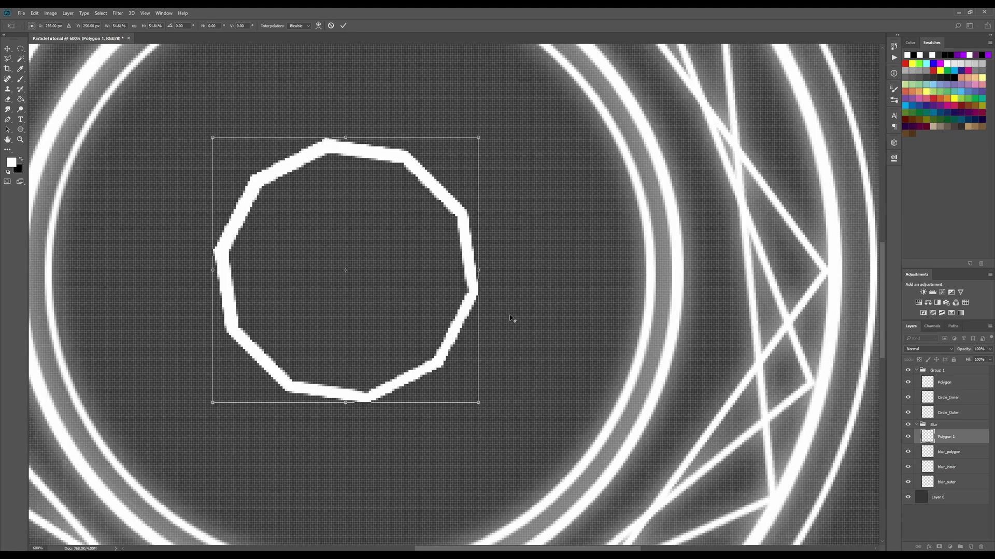
pyautogui.moveTo(459, 304); pyautogui.dragTo(417, 374)
pyautogui.press('Return')
# Step: Duplicate the small decagon, place the two side by side, and move both layers into Group 1 above Polygon
pyautogui.hotkey('ctrl', 'j')
pyautogui.hotkey('ctrl', 't')
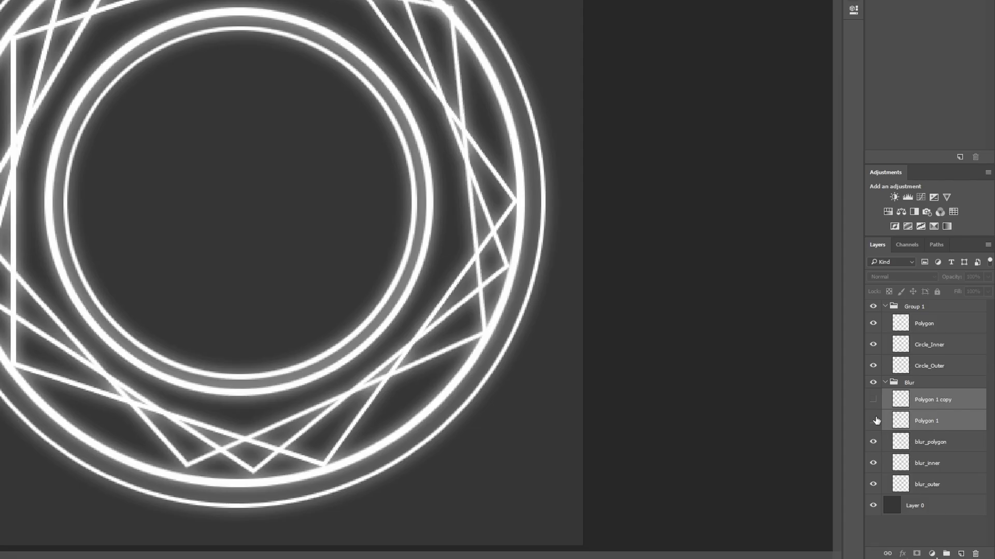
pyautogui.moveTo(926, 405); pyautogui.dragTo(919, 315)
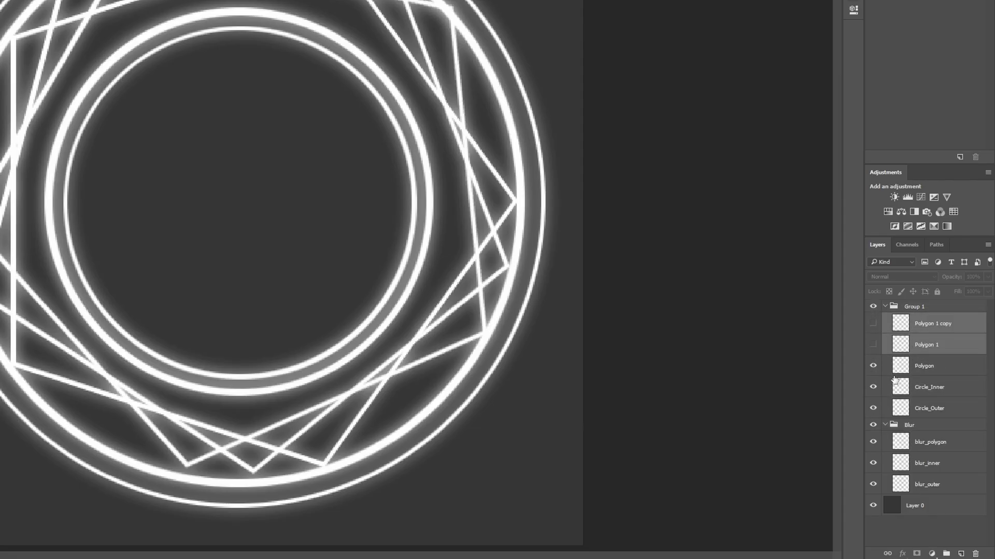
pyautogui.hotkey('ctrl', ',')
# Step: Duplicate Polygon 1 and place the copy centred above the two lower decagons
pyautogui.click(930, 345)
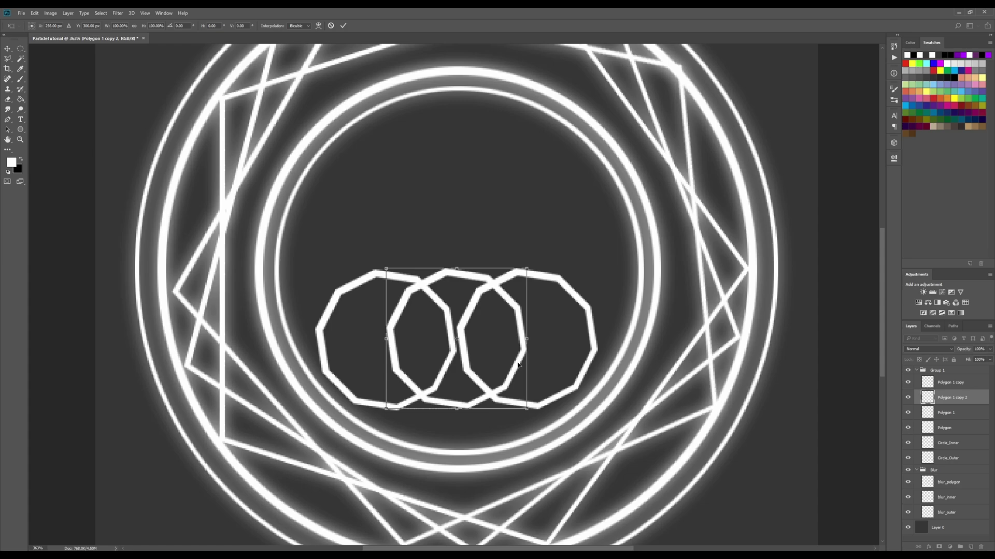
pyautogui.moveTo(518, 342); pyautogui.dragTo(508, 238)
pyautogui.press('Return')
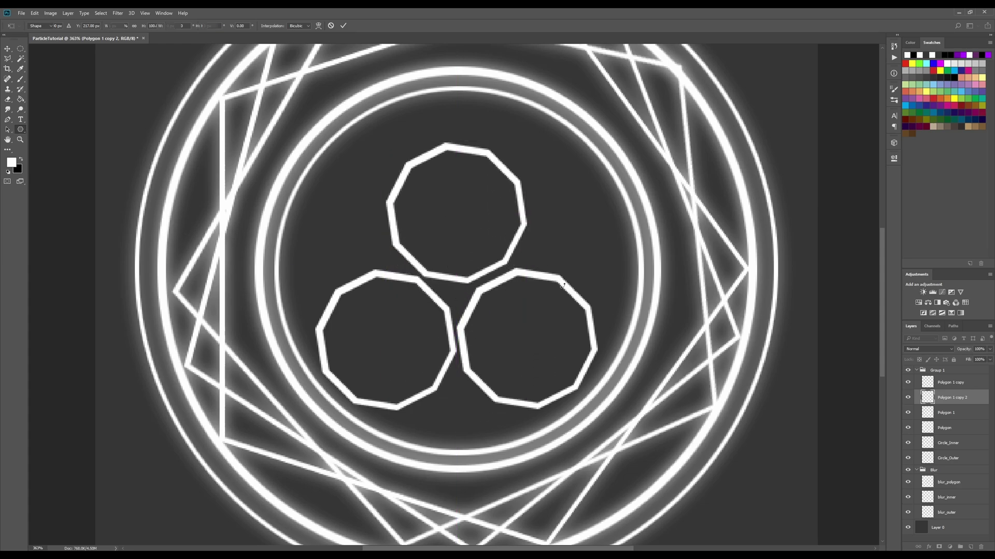
pyautogui.press('u')
pyautogui.scroll(-3, 535, 288)
pyautogui.scroll(1, 511, 313)
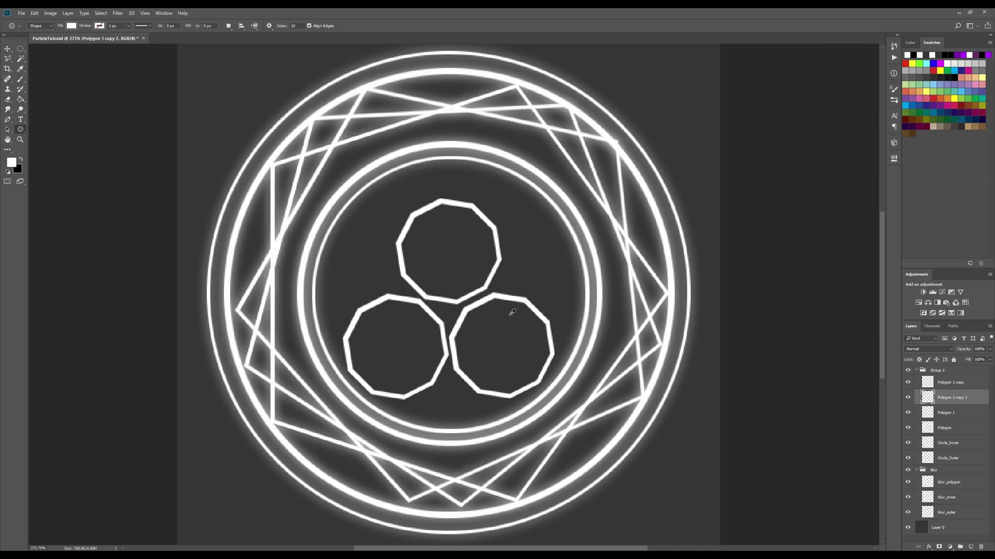
# Step: Rotate the small decagon outlines on the Polygon 1 copy and Polygon 1 layers in place
pyautogui.click(929, 381)
pyautogui.hotkey('ctrl', 't')
pyautogui.press('Return')
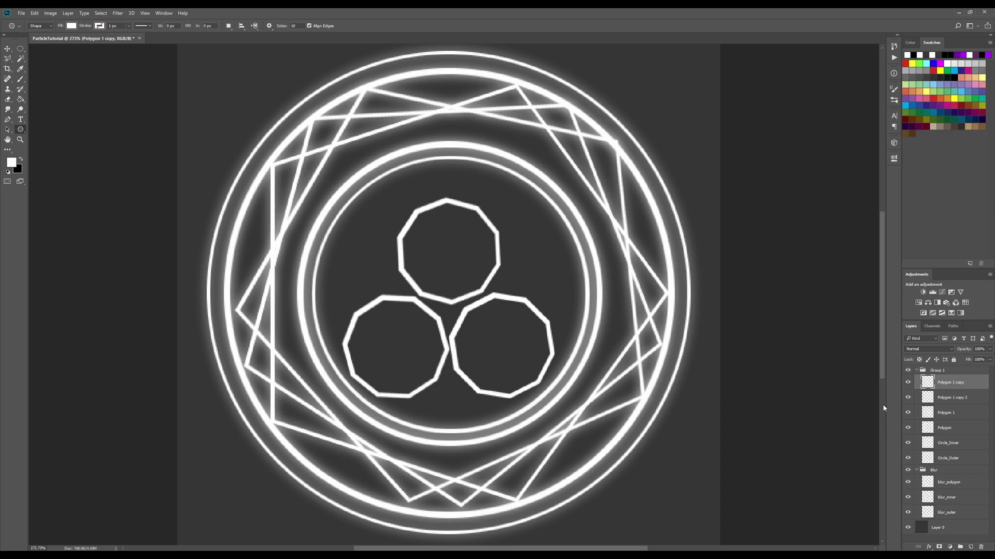
pyautogui.click(943, 413)
pyautogui.hotkey('ctrl', 't')
pyautogui.moveTo(600, 400); pyautogui.dragTo(600, 364)
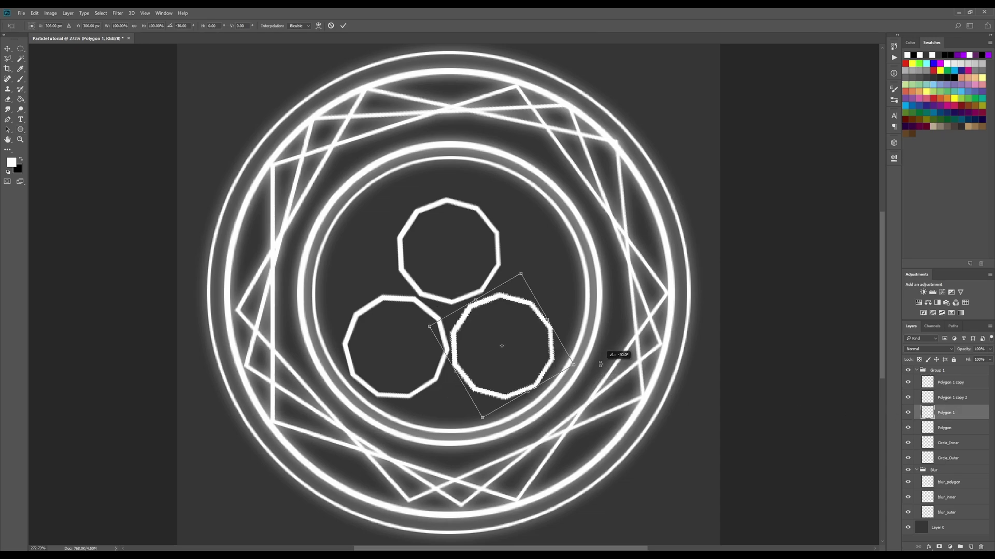
pyautogui.press('Return')
# Step: Merge the three small decagon layers down into Polygon 1 and move the trio slightly up within the inner ring
pyautogui.rightClick(946, 382)
pyautogui.click(929, 260)
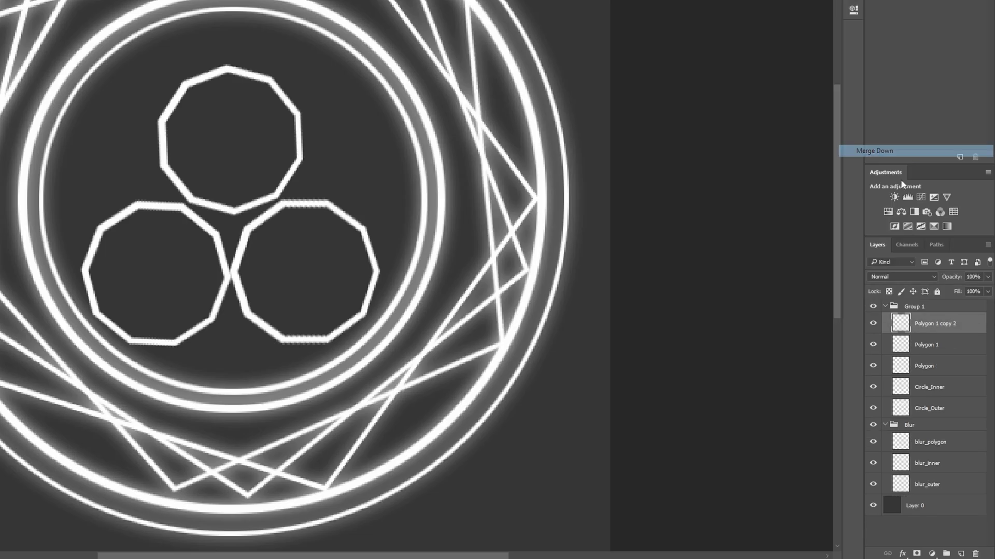
pyautogui.rightClick(938, 323)
pyautogui.click(876, 145)
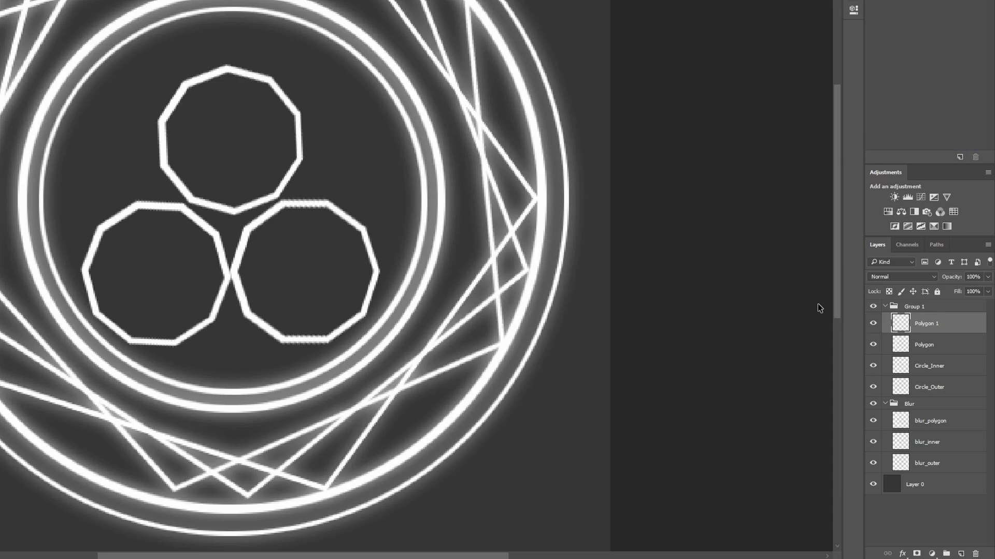
pyautogui.hotkey('ctrl', 't')
pyautogui.moveTo(330, 211); pyautogui.dragTo(330, 186)
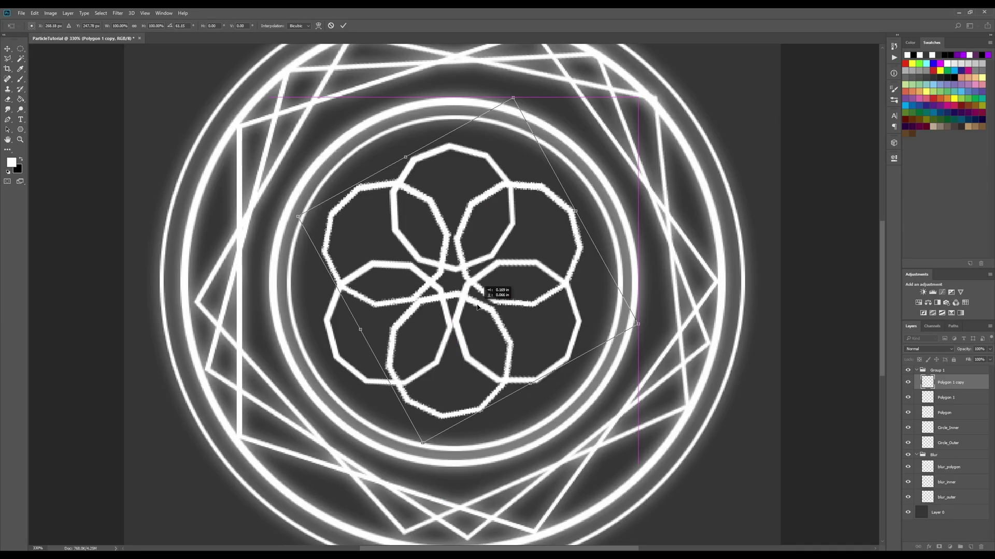
# Step: Try overlaying a rotated copy of the three decagons merged into Polygon 1, and undo the overlay
pyautogui.press('Return')
pyautogui.hotkey('ctrl', '0')
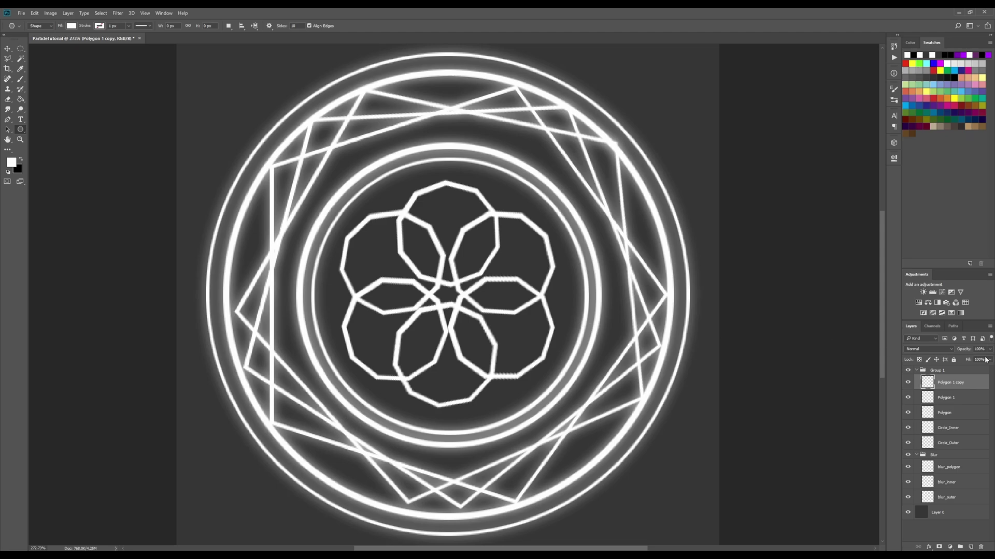
pyautogui.hotkey('ctrl', 'e')
pyautogui.scroll(-2, 479, 301)
pyautogui.scroll(2, 495, 304)
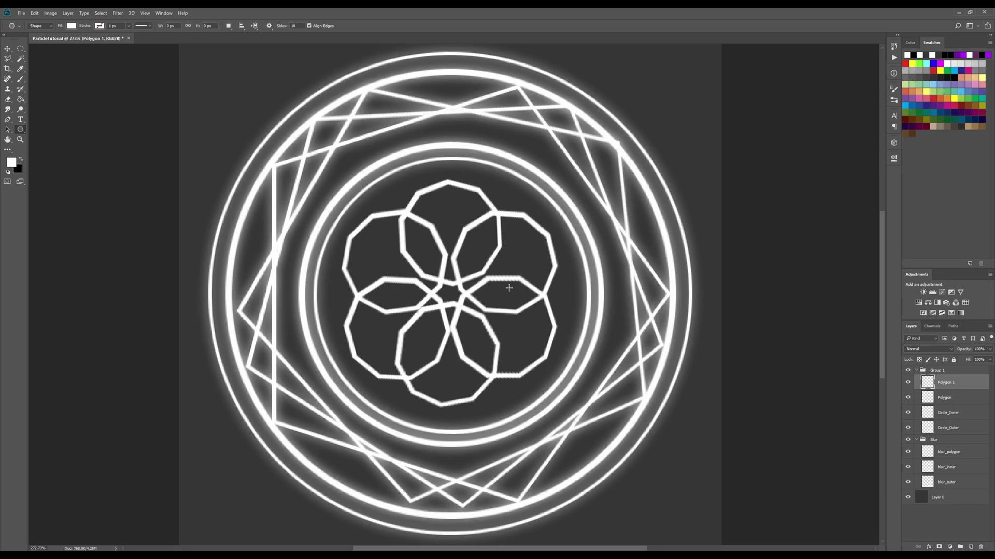
pyautogui.hotkey('ctrl', 'alt', 'z')
pyautogui.scroll(-2, 521, 293)
pyautogui.scroll(2, 518, 295)
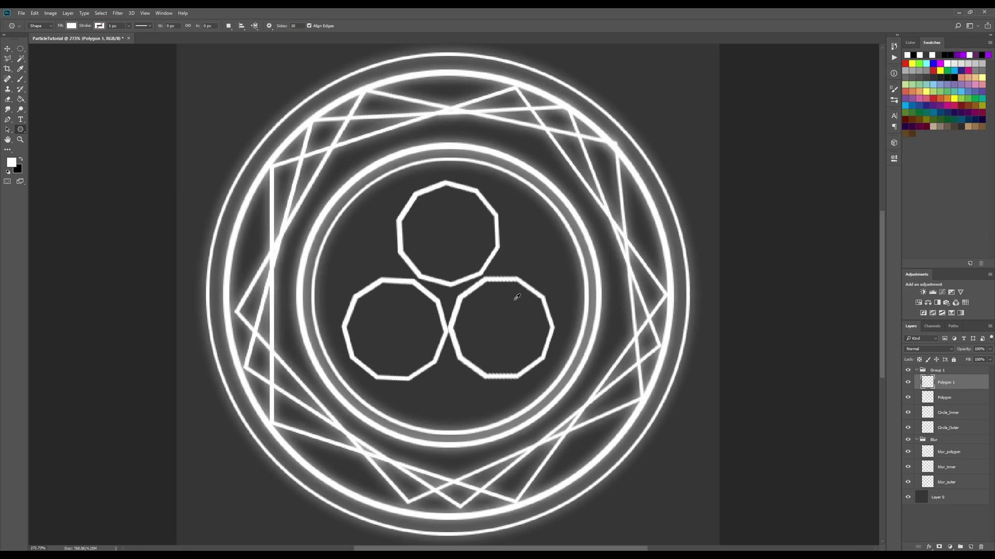
pyautogui.scroll(-1, 481, 294)
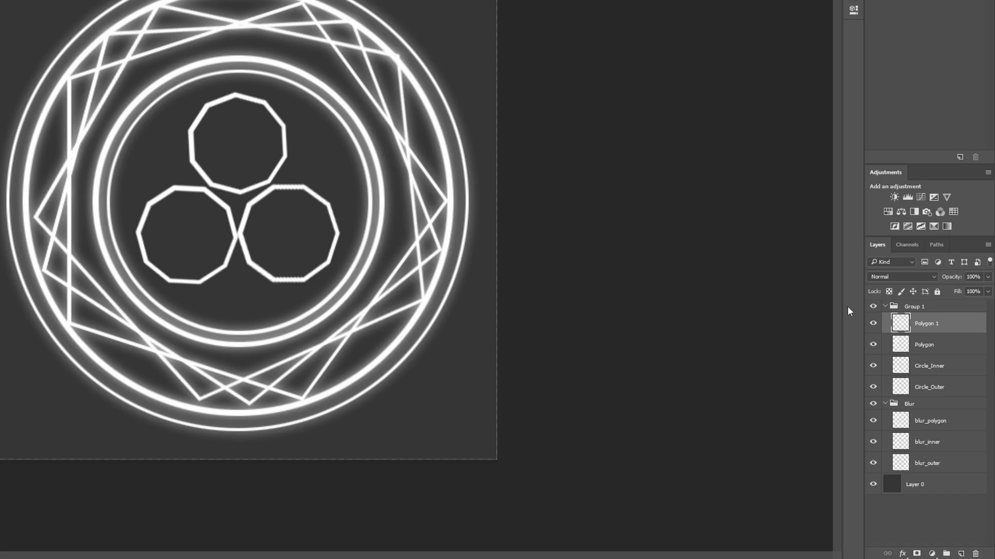
# Step: Duplicate Polygon 1 into the Blur group as blur_polygonInner and apply a Gaussian Blur with a 5.0-pixel radius
pyautogui.hotkey('ctrl', 'j')
pyautogui.moveTo(929, 328); pyautogui.dragTo(929, 443)
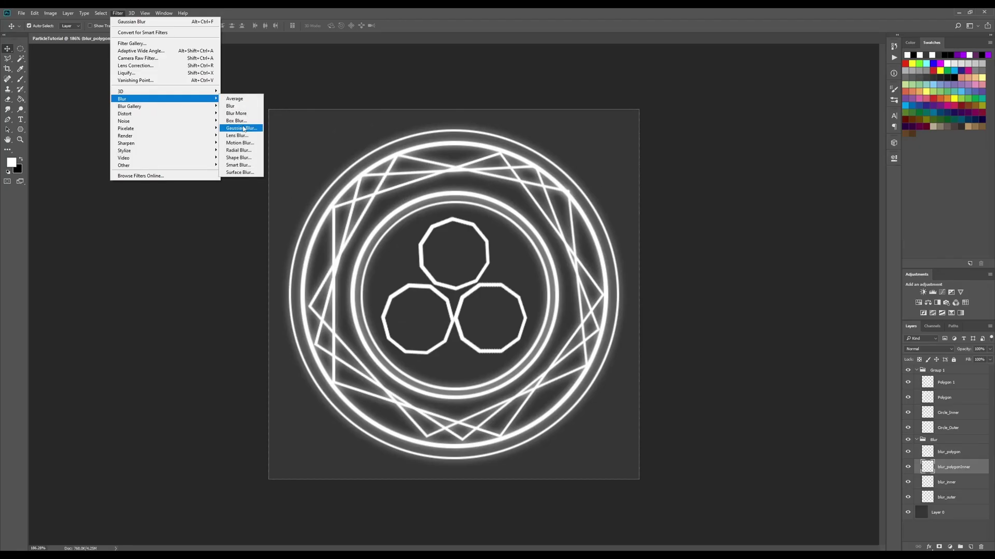
pyautogui.click(243, 129)
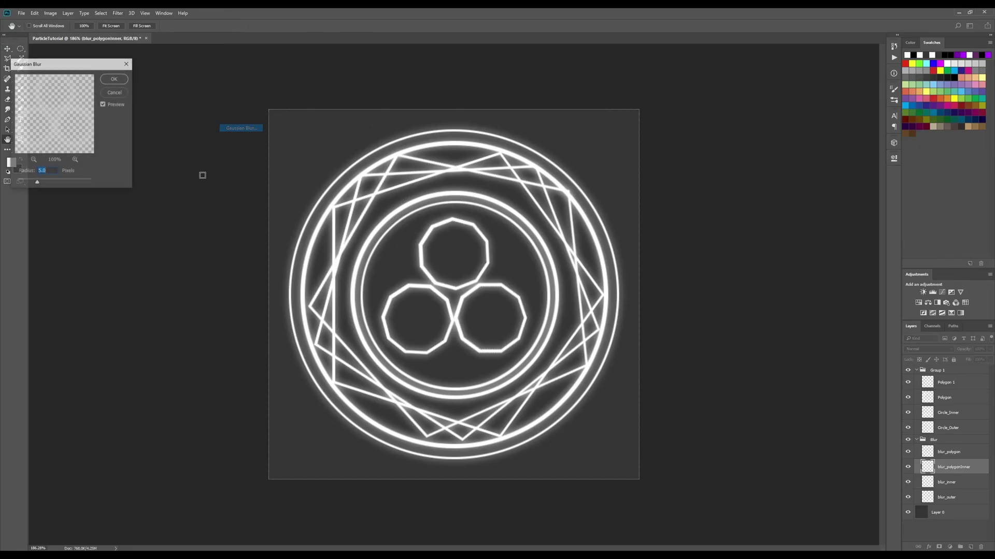
pyautogui.click(117, 83)
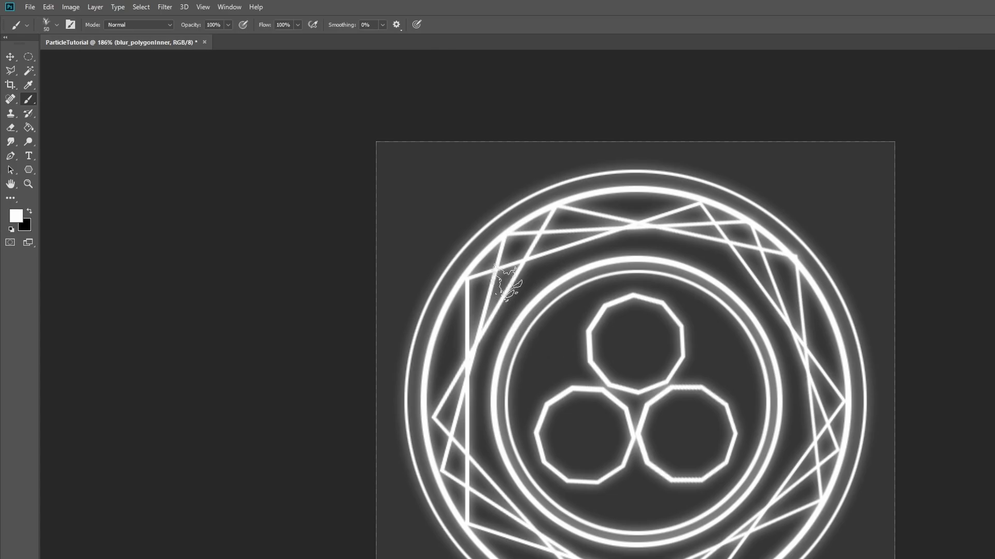
pyautogui.moveTo(362, 210); pyautogui.dragTo(519, 172)
pyautogui.hotkey('ctrl', 'z')
pyautogui.moveTo(468, 140); pyautogui.dragTo(418, 203)
pyautogui.moveTo(584, 272)
pyautogui.mouseDown()
pyautogui.moveTo(555, 245)
pyautogui.moveTo(526, 267)
pyautogui.mouseUp()
# Step: Add a layer named Overlay at the top of Group 1 and set the foreground colour to grey #b4b4b4
pyautogui.write('o')
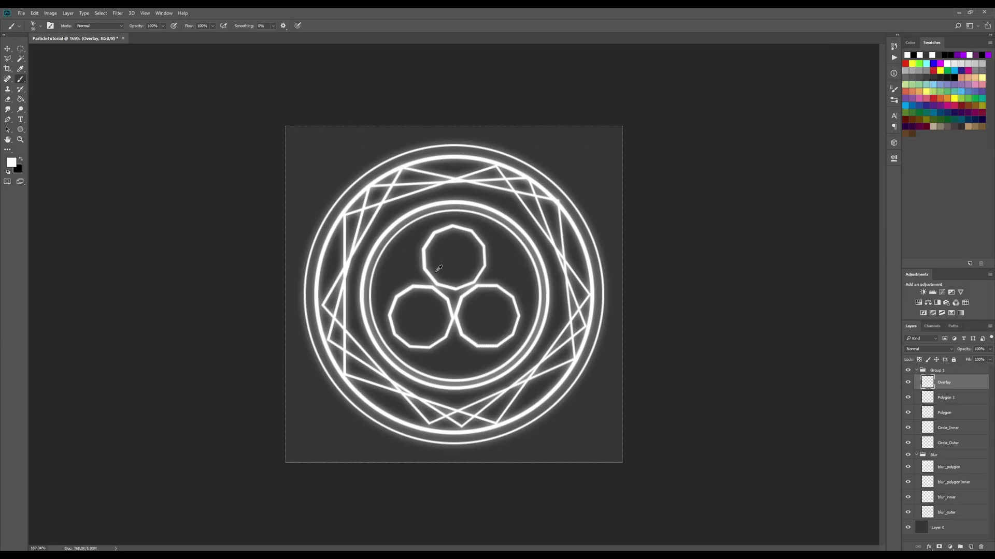
pyautogui.scroll(1, 439, 268)
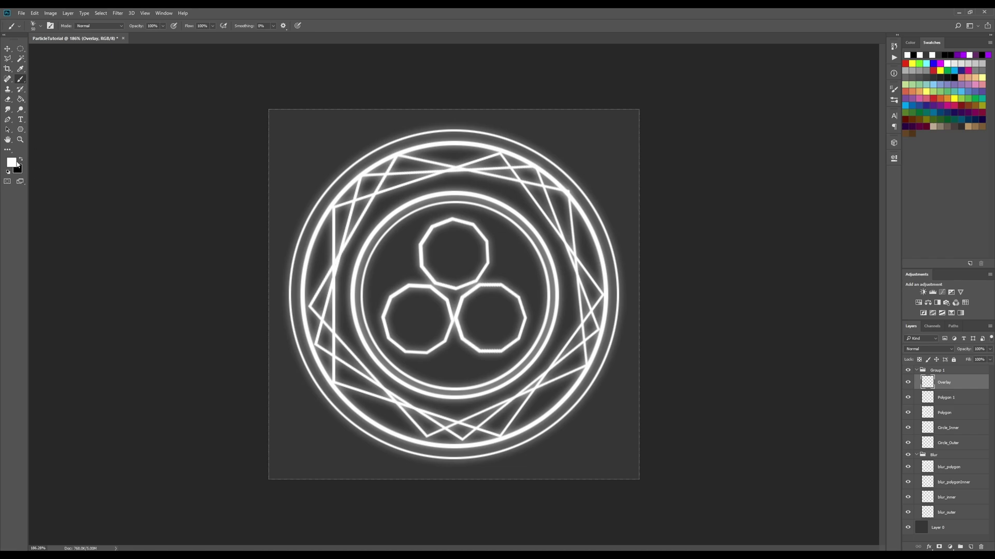
pyautogui.click(16, 162)
pyautogui.moveTo(705, 234); pyautogui.dragTo(658, 256)
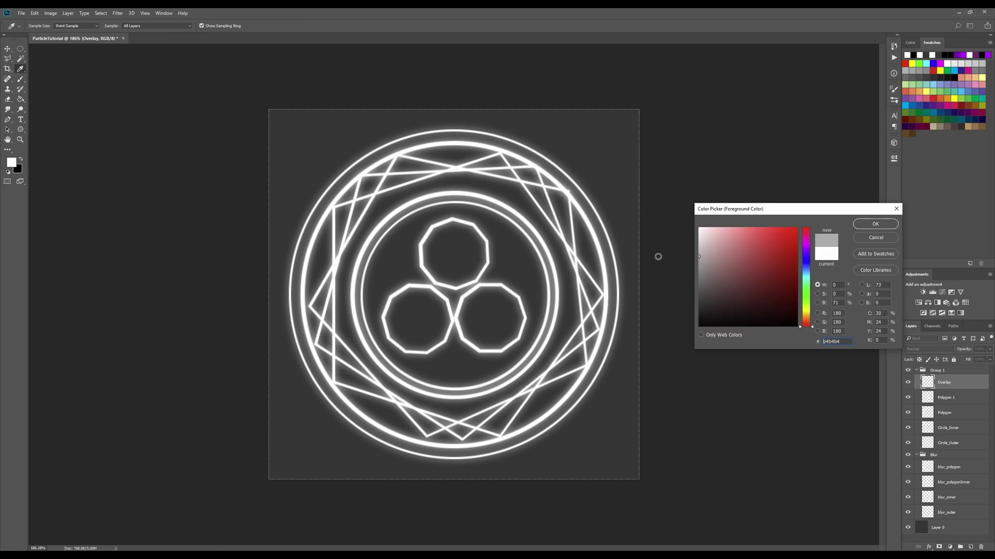
pyautogui.click(874, 226)
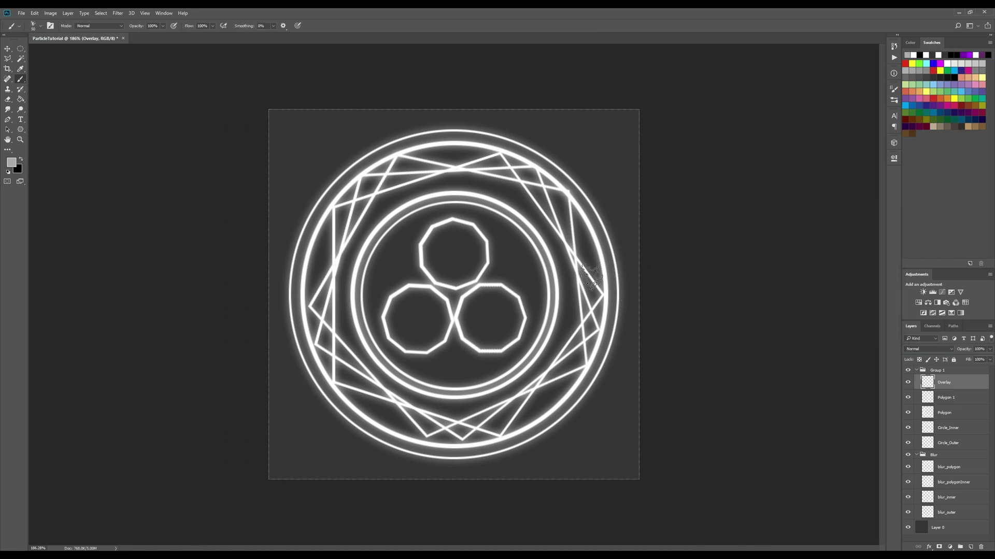
# Step: Paint irregular grey patches with the textured brush around the outer ring band on the Overlay layer, undoing the stray corner stroke
pyautogui.click(442, 155)
pyautogui.click(485, 146)
pyautogui.click(440, 147)
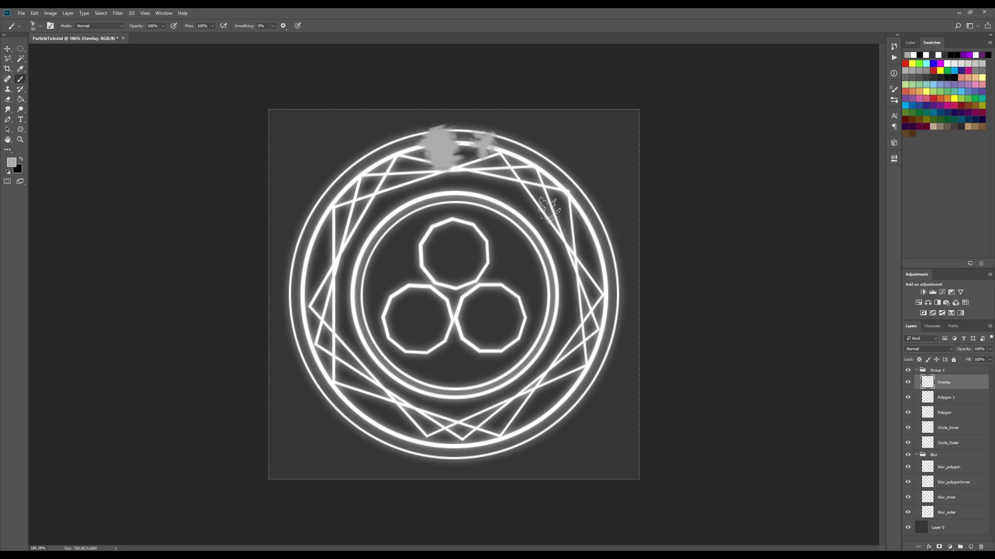
pyautogui.click(549, 208)
pyautogui.click(570, 365)
pyautogui.click(596, 334)
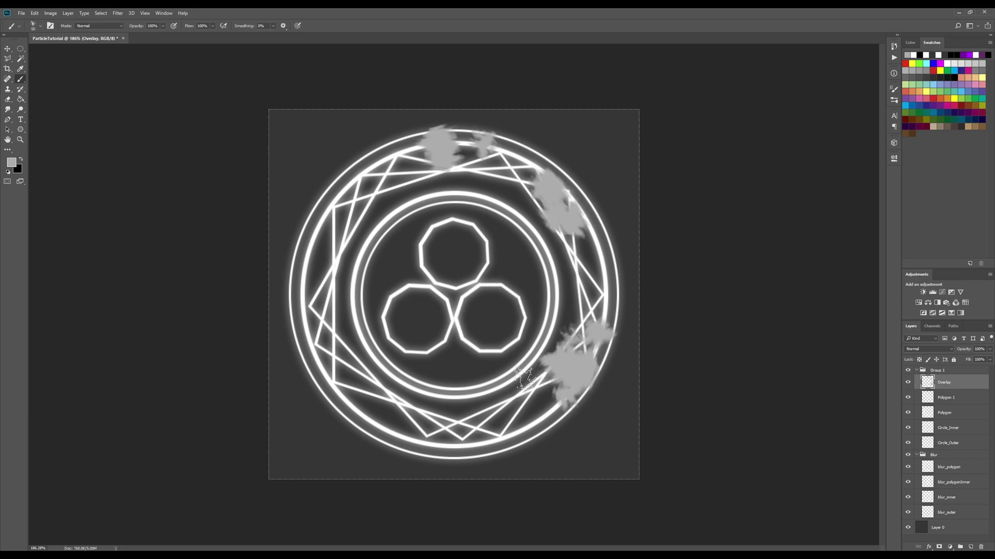
pyautogui.click(524, 417)
pyautogui.click(483, 424)
pyautogui.click(332, 221)
pyautogui.click(325, 274)
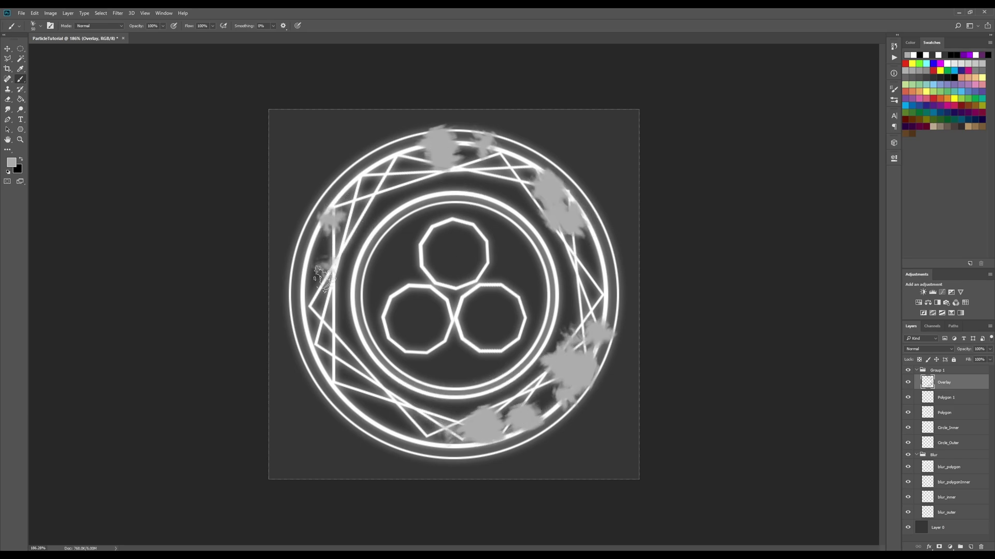
pyautogui.click(332, 327)
pyautogui.click(357, 376)
pyautogui.moveTo(322, 312); pyautogui.dragTo(314, 276)
pyautogui.click(583, 132)
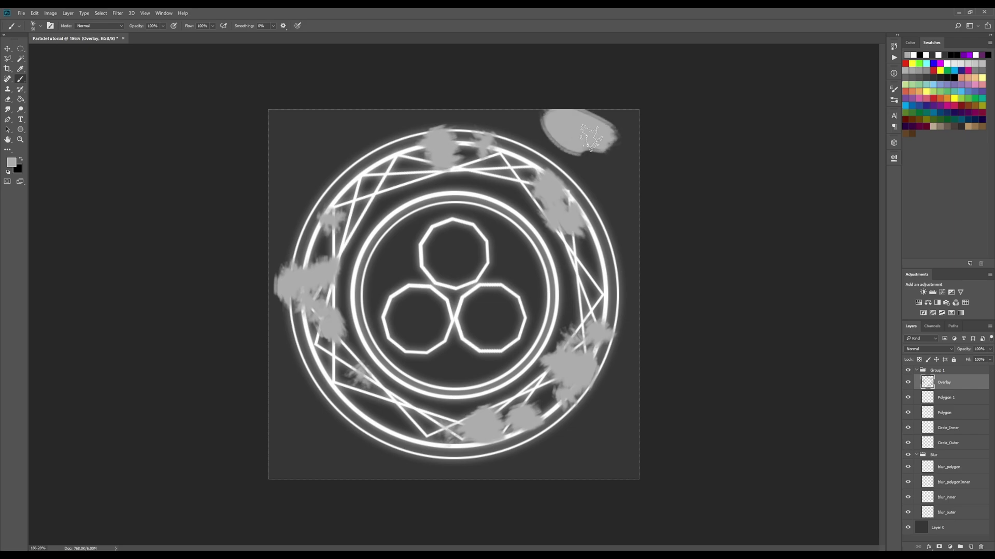
pyautogui.hotkey('ctrl', 'z')
# Step: Browse the available brush presets for textured and foliage-style brushes
pyautogui.scroll(-2, 790, 277)
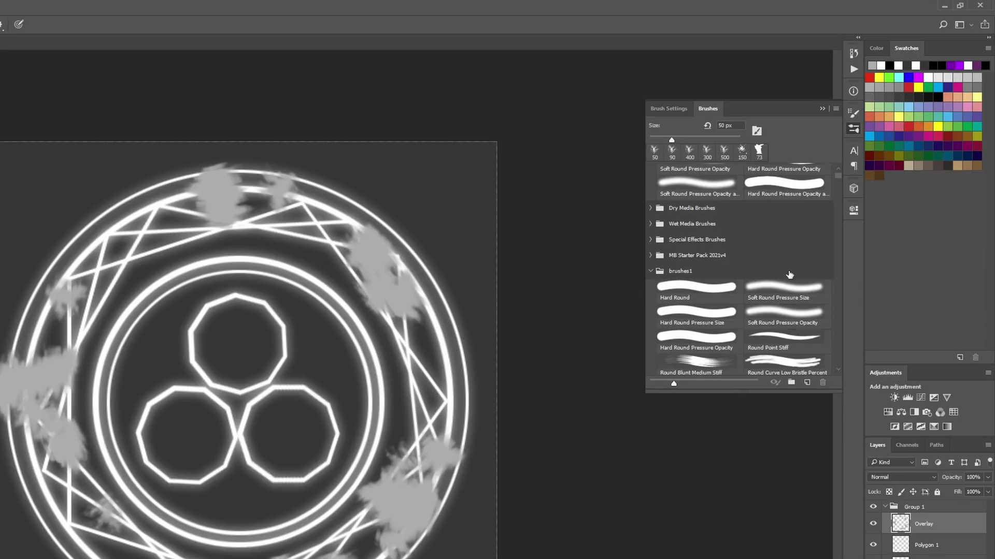
pyautogui.scroll(2, 790, 276)
pyautogui.moveTo(837, 181)
pyautogui.mouseDown()
pyautogui.moveTo(842, 353)
pyautogui.moveTo(844, 234)
pyautogui.mouseUp()
pyautogui.moveTo(886, 176); pyautogui.dragTo(884, 215)
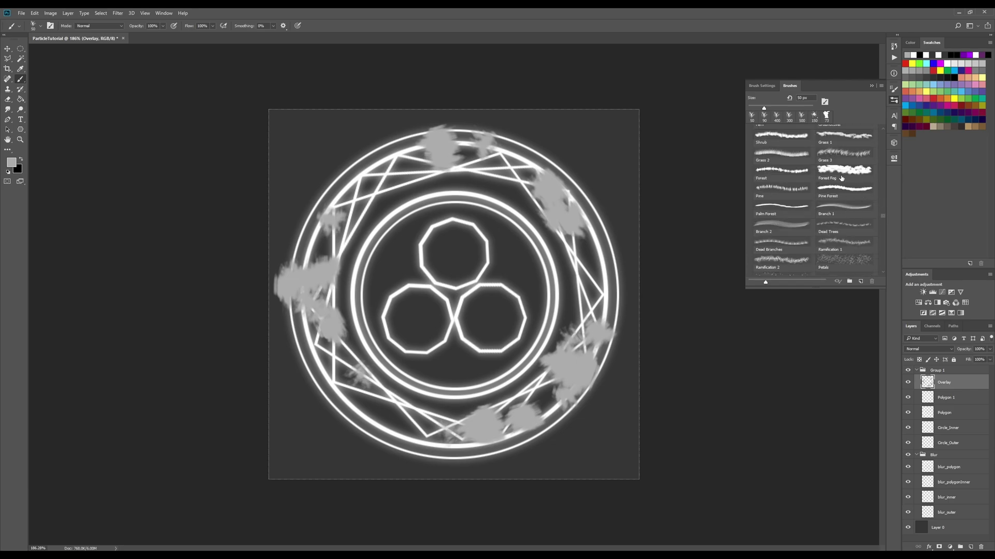
pyautogui.click(871, 87)
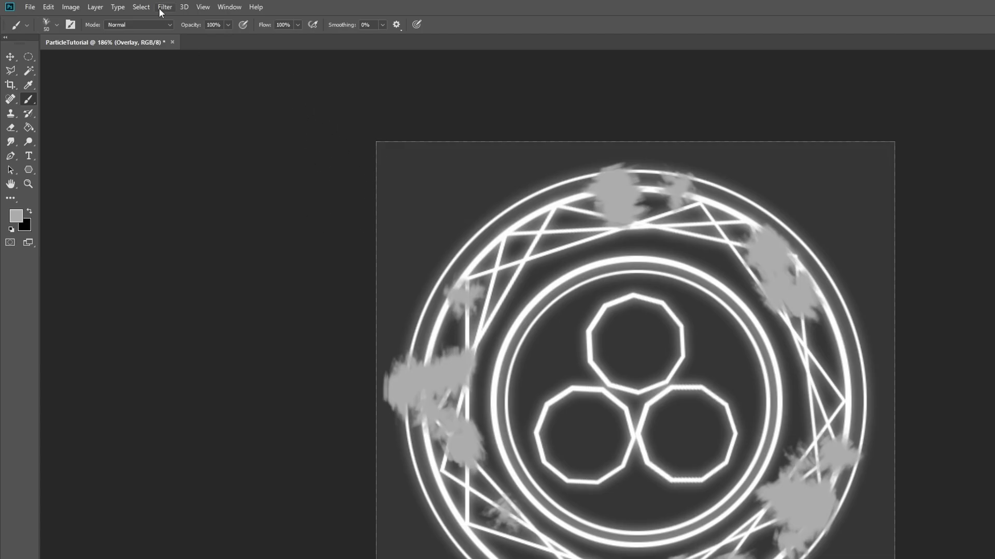
# Step: Apply a Gaussian Blur with a 23.5-pixel radius to the Overlay layer and shift the blurred layer slightly to the right
pyautogui.click(117, 13)
pyautogui.moveTo(207, 129)
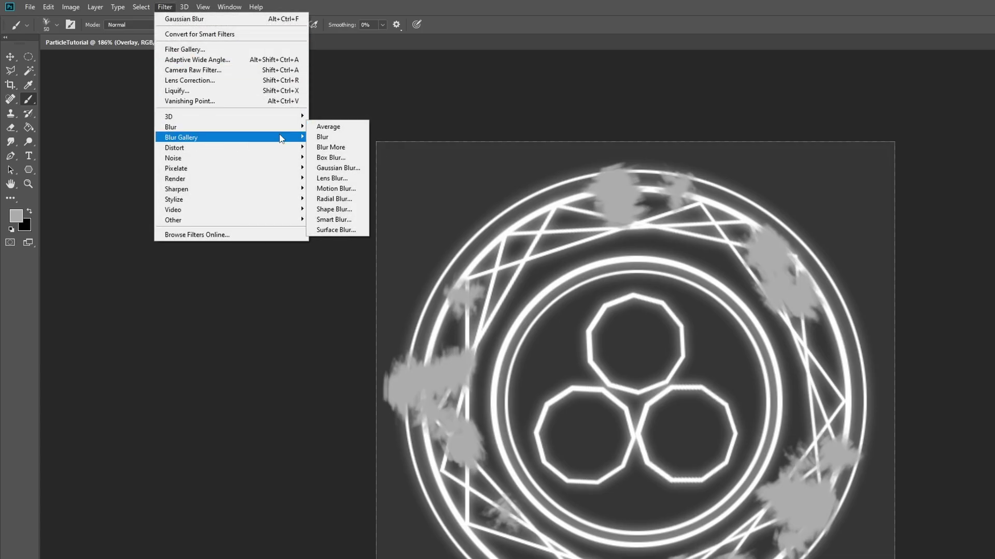
pyautogui.click(334, 169)
pyautogui.moveTo(52, 243); pyautogui.dragTo(71, 246)
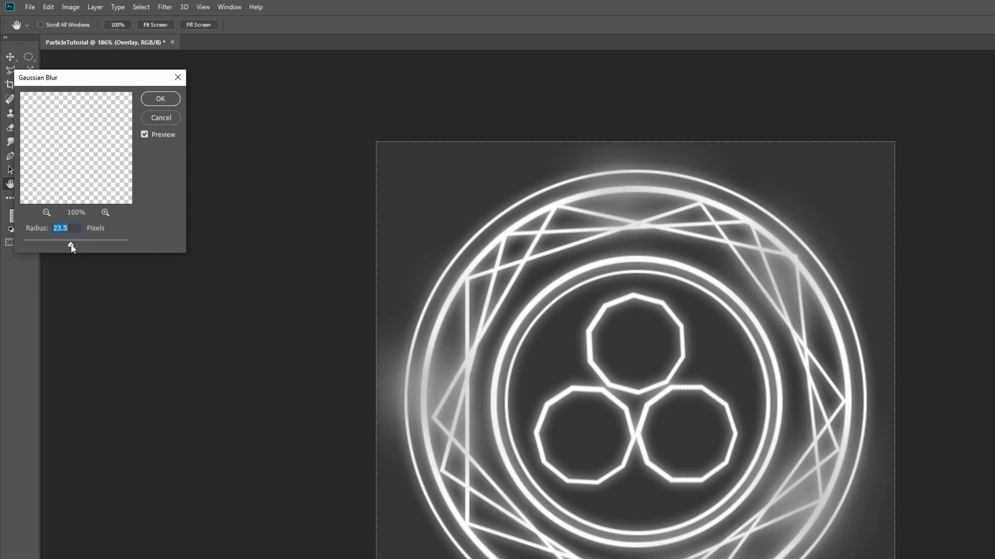
pyautogui.click(152, 103)
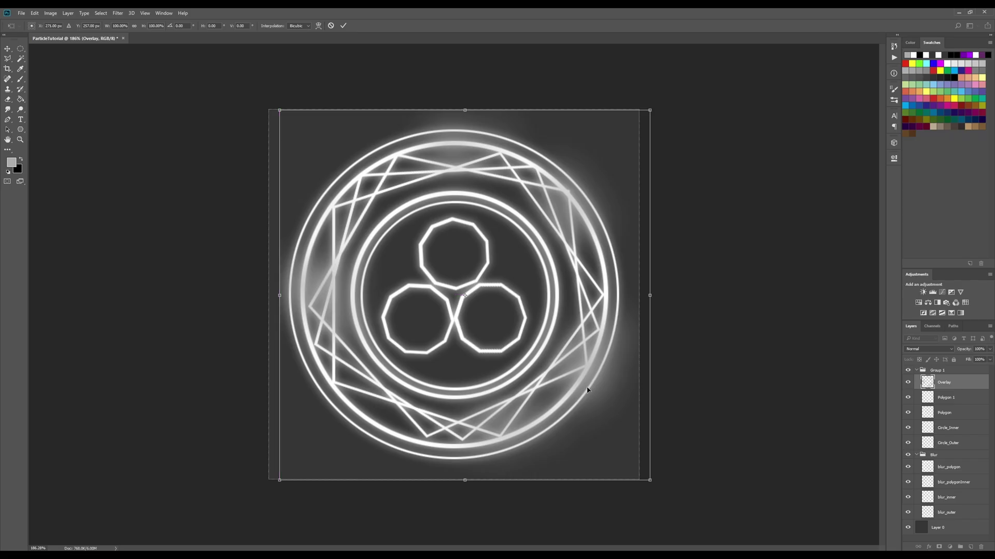
pyautogui.moveTo(586, 388); pyautogui.dragTo(582, 386)
pyautogui.press('Return')
# Step: Soften the Overlay layer's hard cut-off edge beyond the outer ring's left side with the Eraser and Smudge tool
pyautogui.scroll(7, 321, 317)
pyautogui.scroll(5, 147, 308)
pyautogui.scroll(-2, 181, 302)
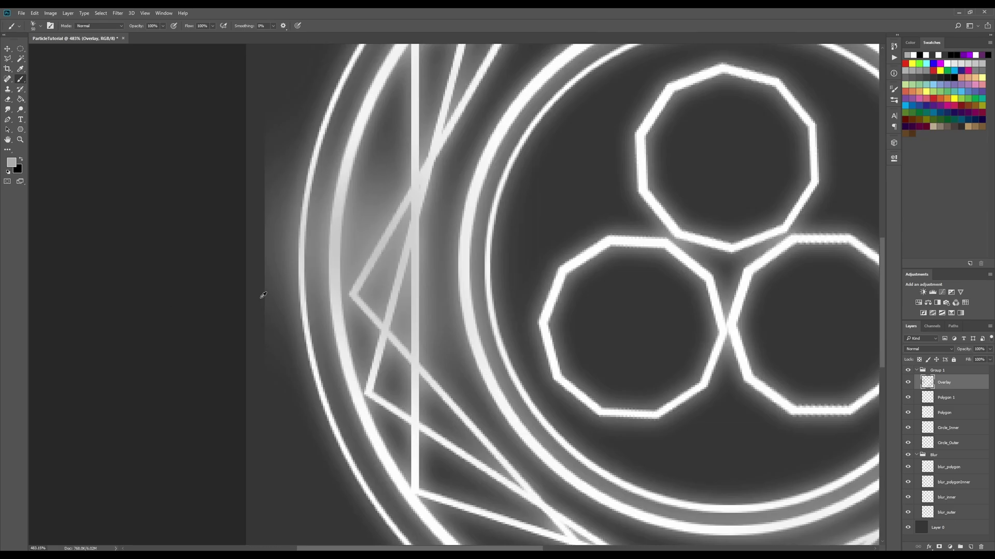
pyautogui.scroll(-2, 253, 280)
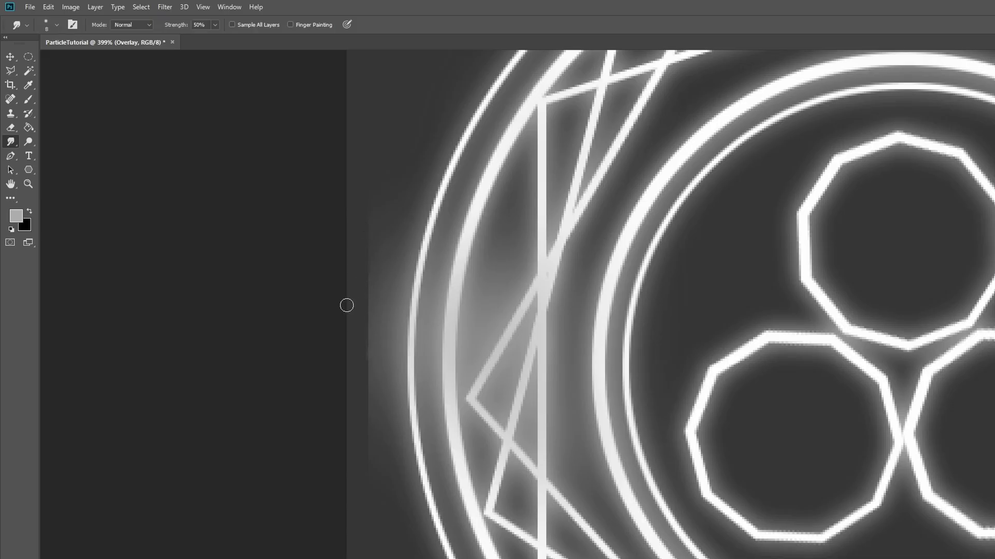
pyautogui.scroll(-2, 297, 300)
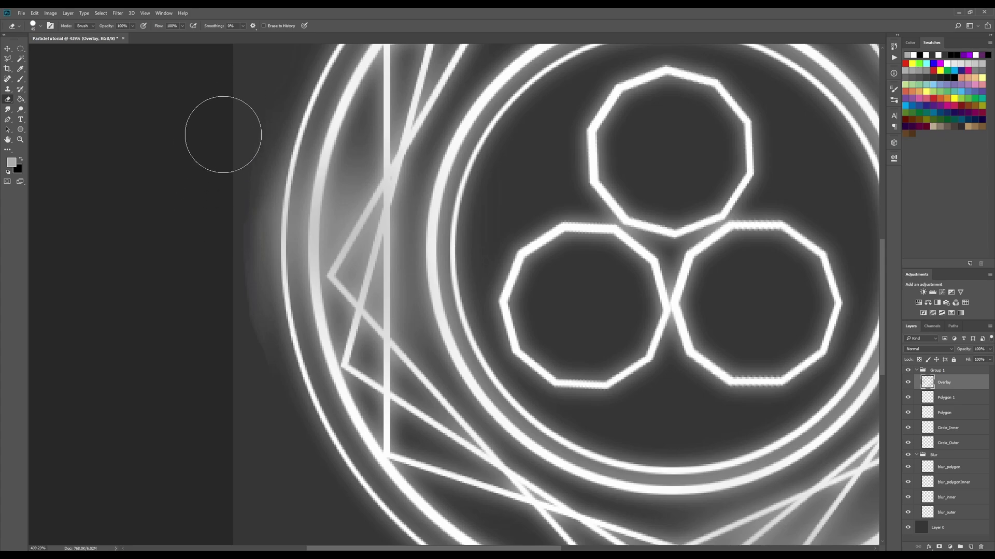
pyautogui.scroll(-2, 206, 184)
pyautogui.scroll(-1, 206, 183)
pyautogui.press('r')
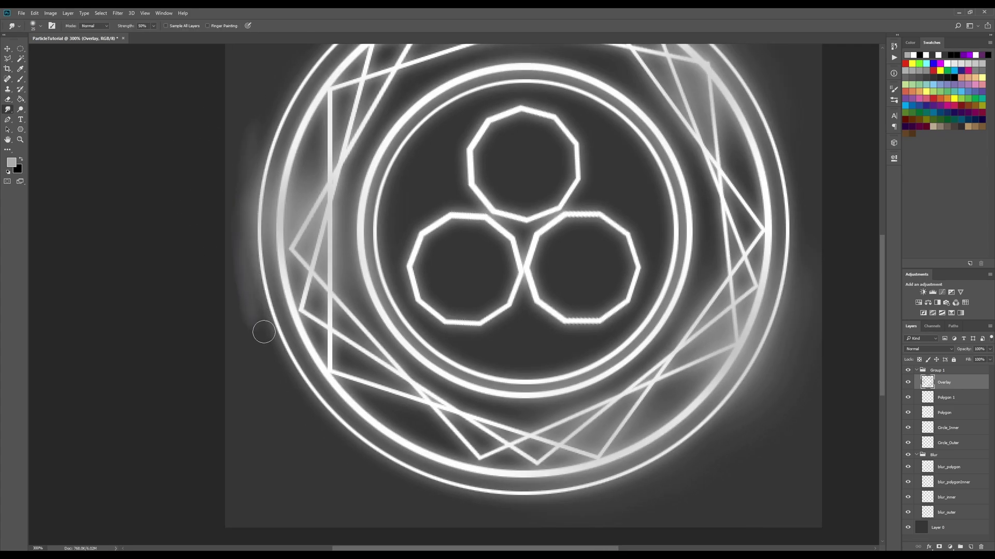
# Step: Clean up the overlay haze spilling past the outer ring at the lower right and top by smudging and erasing
pyautogui.scroll(-2, 538, 456)
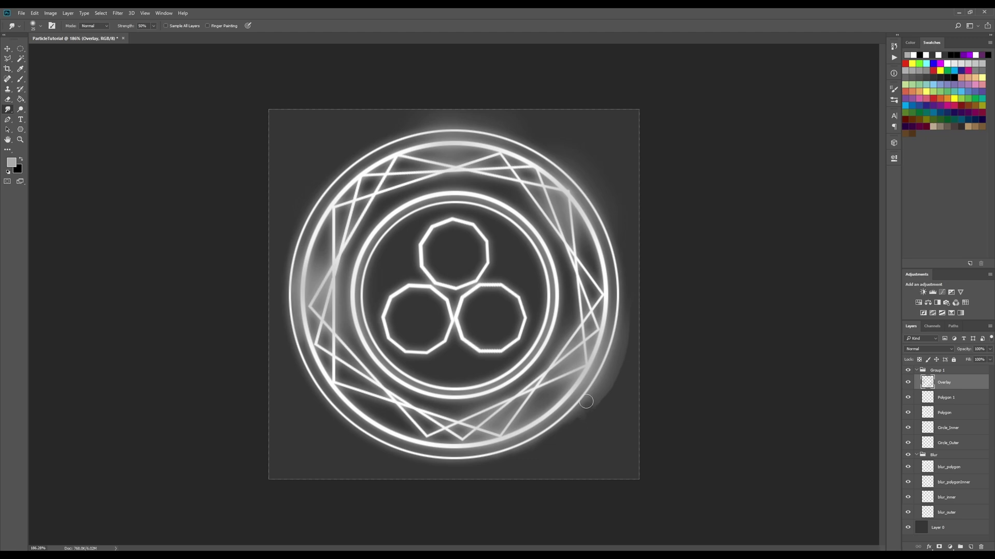
pyautogui.moveTo(586, 402)
pyautogui.mouseDown()
pyautogui.moveTo(642, 321)
pyautogui.moveTo(615, 366)
pyautogui.moveTo(619, 332)
pyautogui.moveTo(628, 362)
pyautogui.mouseUp()
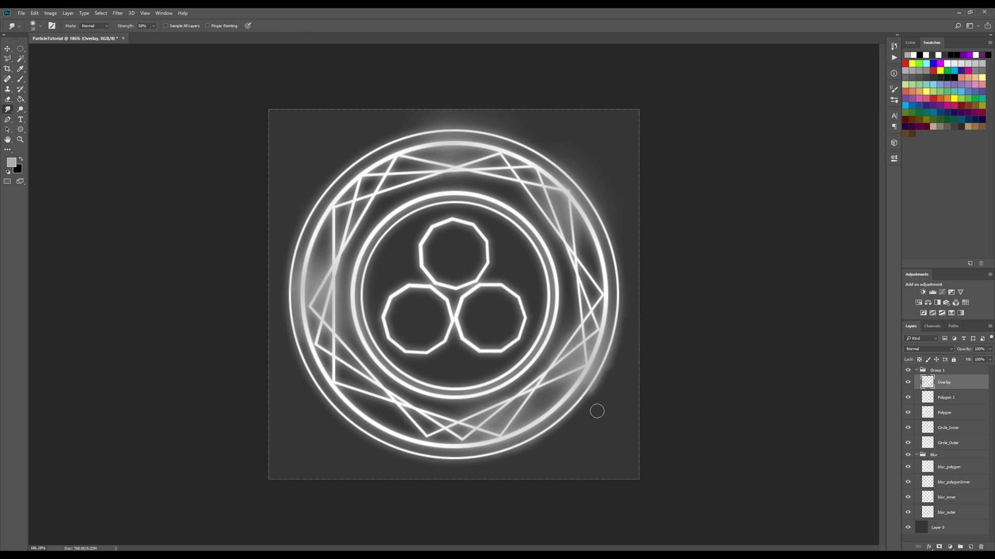
pyautogui.press('e')
pyautogui.moveTo(446, 106)
pyautogui.mouseDown()
pyautogui.moveTo(529, 113)
pyautogui.moveTo(573, 135)
pyautogui.moveTo(474, 115)
pyautogui.mouseUp()
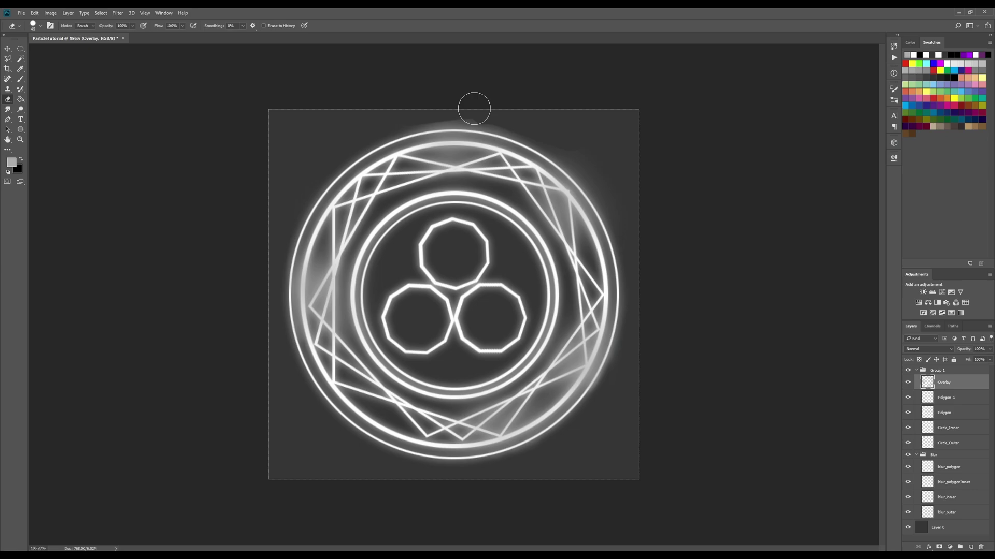
pyautogui.press('r')
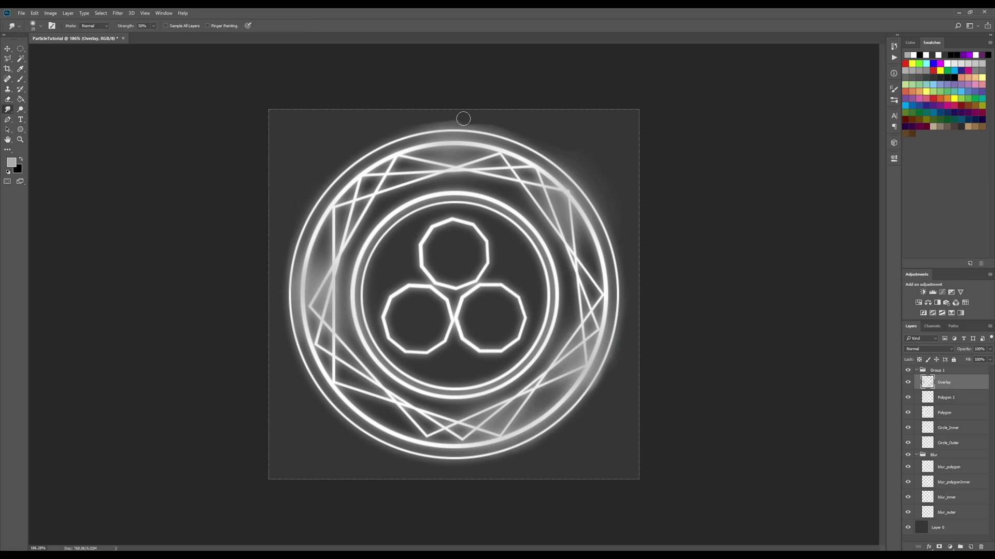
# Step: Rename Overlay to Overlay1, place it between Circle_Inner and Polygon with Polygon 1 topmost, and reorder the Blur layers as blur_inner, blur_polygonInner, blur_polygon, blur_outer
pyautogui.doubleClick(948, 383)
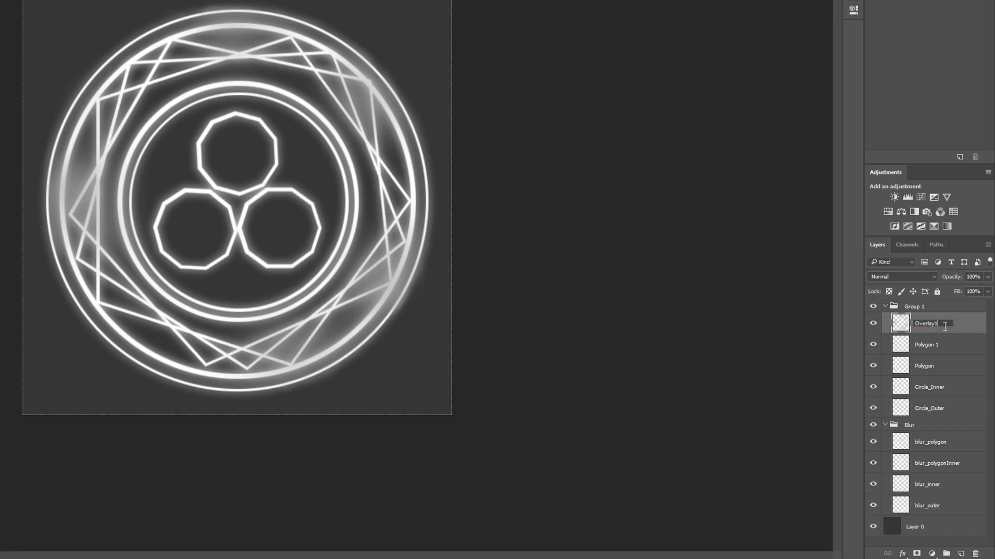
pyautogui.moveTo(944, 330); pyautogui.dragTo(948, 403)
pyautogui.moveTo(925, 345); pyautogui.dragTo(940, 402)
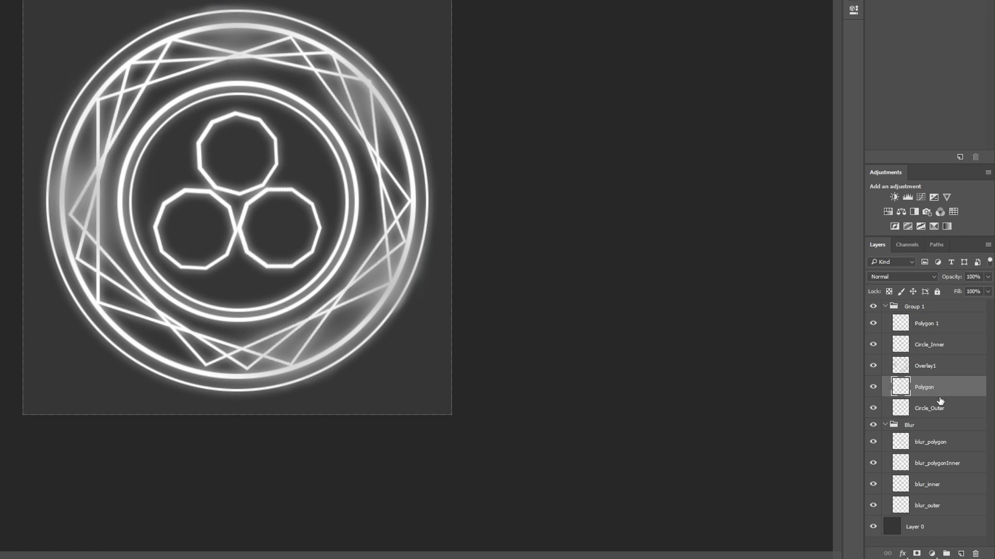
pyautogui.click(924, 340)
pyautogui.click(873, 323)
pyautogui.click(873, 324)
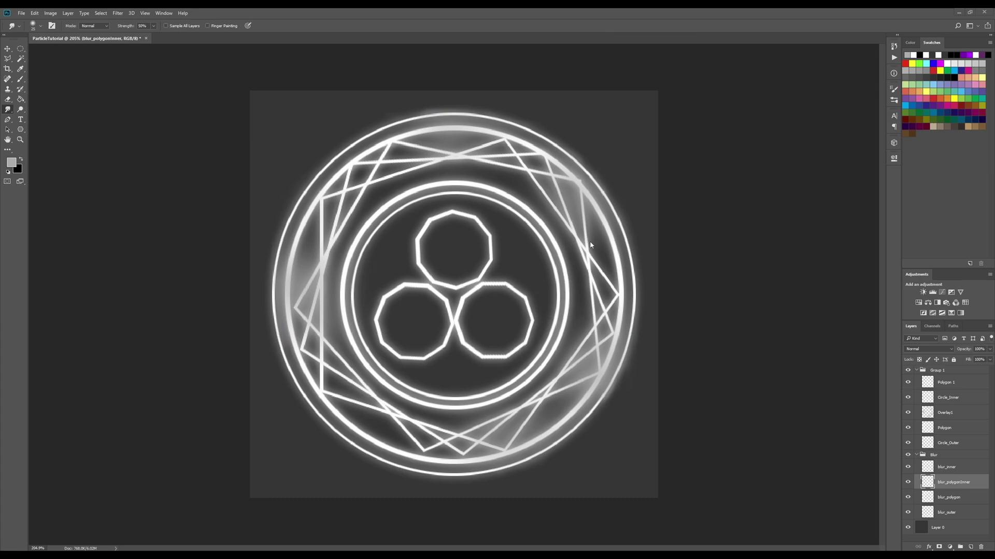
# Step: Add a new layer with default settings above Polygon 1 in Group 1
pyautogui.hotkey('ctrl', 'shift', 'n')
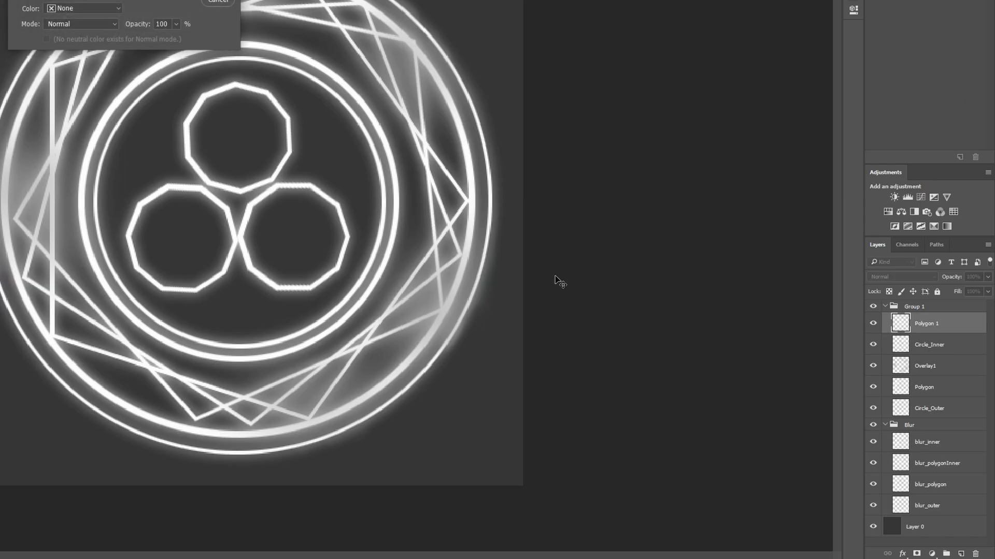
pyautogui.press('Return')
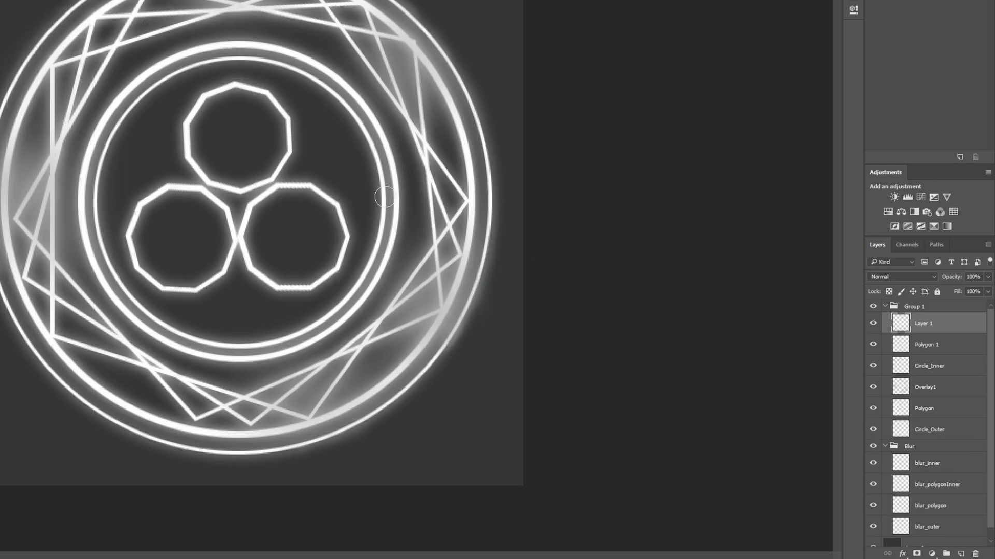
# Step: Try painting grey textured patches around the ring band on the new layer, and undo all the strokes
pyautogui.click(25, 146)
pyautogui.click(55, 267)
pyautogui.click(241, 392)
pyautogui.click(332, 349)
pyautogui.moveTo(408, 223); pyautogui.dragTo(412, 197)
pyautogui.moveTo(418, 75); pyautogui.dragTo(406, 49)
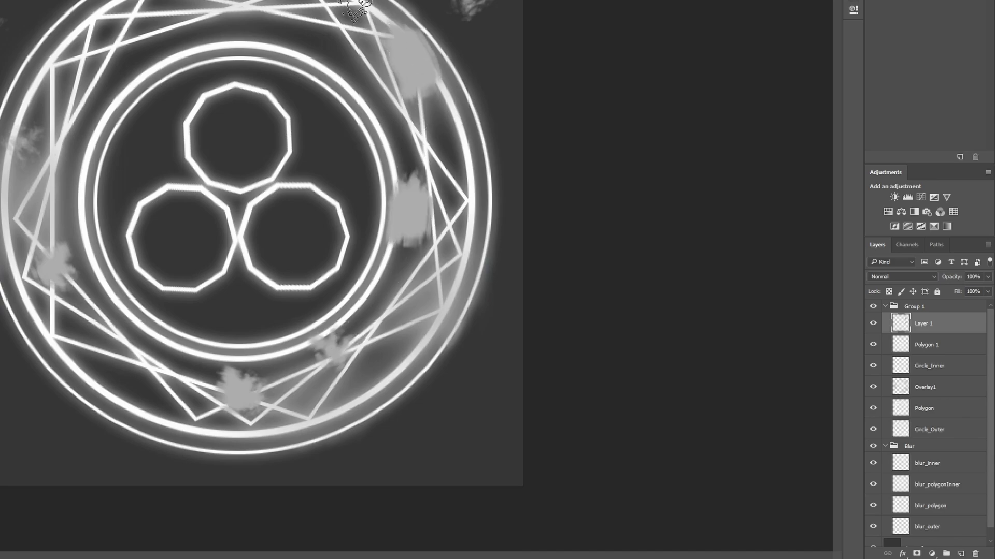
pyautogui.click(154, 6)
pyautogui.press('v')
pyautogui.hotkey('ctrl', 'alt', 'z')
pyautogui.hotkey('ctrl', 'alt', 'z')
pyautogui.hotkey('ctrl', 'alt', 'z')
pyautogui.hotkey('ctrl', 'alt', 'z')
pyautogui.hotkey('ctrl', 'alt', 'z')
pyautogui.hotkey('ctrl', 'alt', 'z')
pyautogui.hotkey('ctrl', 'alt', 'z')
pyautogui.hotkey('ctrl', 'alt', 'z')
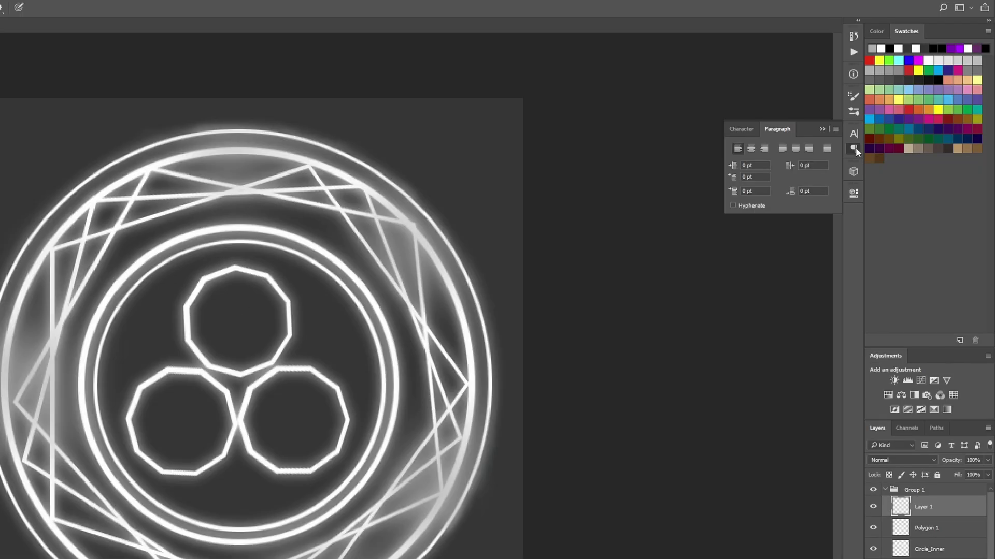
# Step: Choose the splatter brush at a large size and stamp grey specks across the whole magic circle on Layer 1
pyautogui.click(854, 148)
pyautogui.click(855, 113)
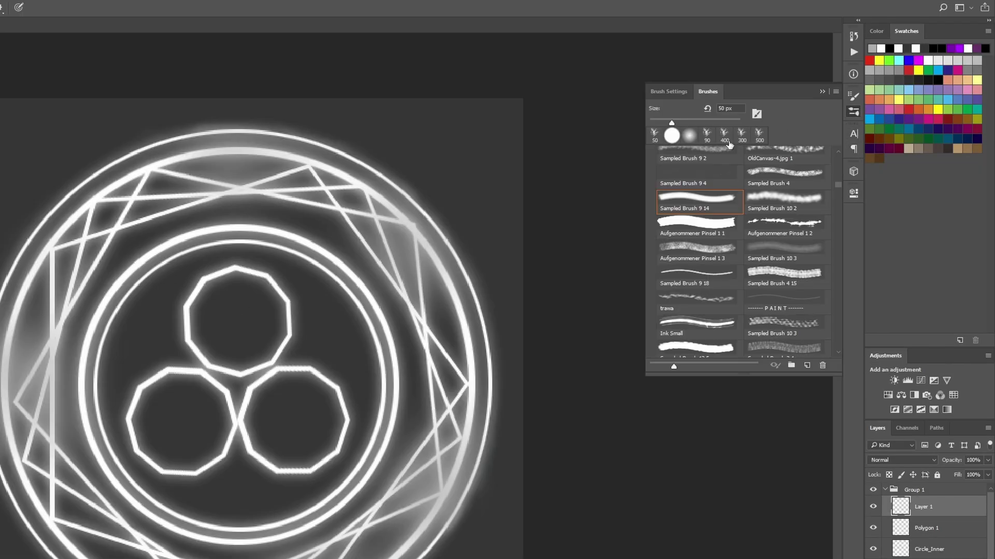
pyautogui.click(855, 115)
pyautogui.scroll(-4, 268, 373)
pyautogui.click(180, 262)
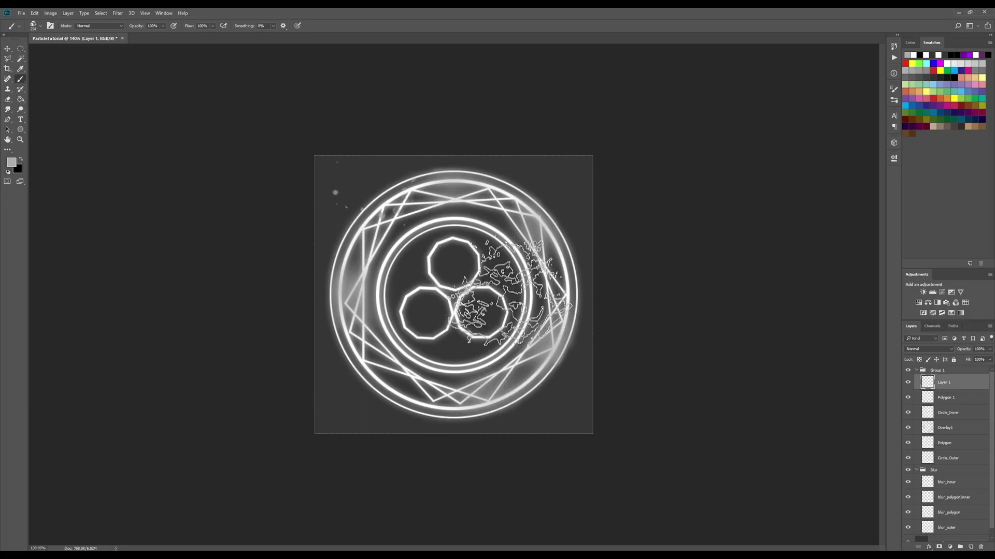
pyautogui.moveTo(508, 290)
pyautogui.mouseDown()
pyautogui.moveTo(506, 241)
pyautogui.moveTo(508, 337)
pyautogui.moveTo(419, 341)
pyautogui.moveTo(373, 249)
pyautogui.mouseUp()
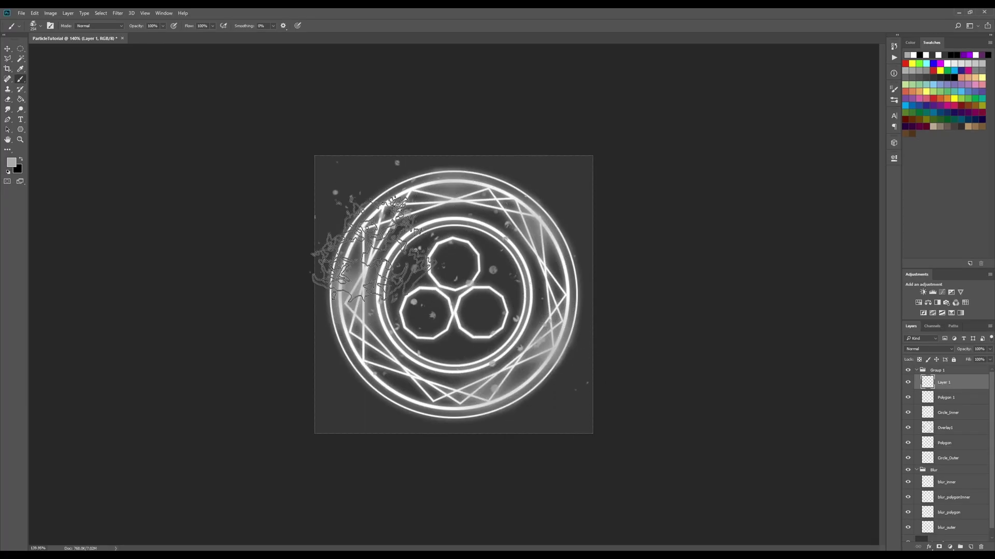
pyautogui.click(374, 358)
pyautogui.click(500, 383)
pyautogui.click(376, 243)
pyautogui.scroll(5, 396, 228)
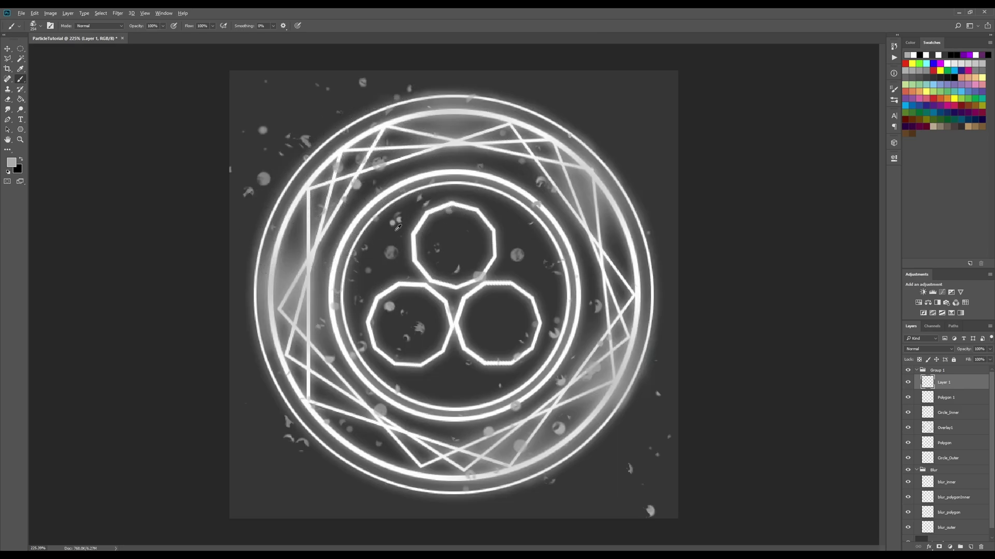
# Step: Reduce the splatter brush size and stamp smaller grey specks over the right side of the ring band
pyautogui.scroll(-2, 397, 227)
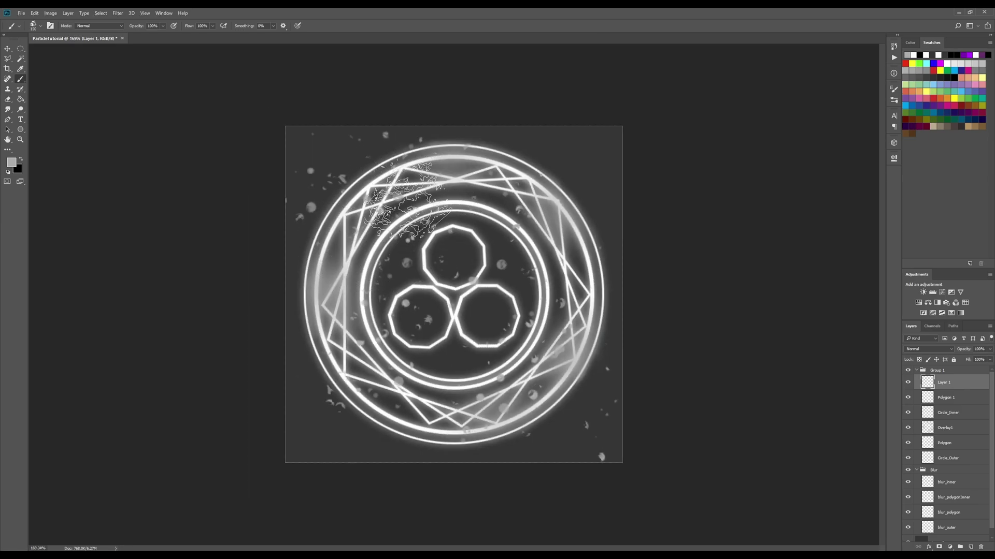
pyautogui.press('[')
pyautogui.press('[')
pyautogui.click(546, 255)
pyautogui.click(566, 332)
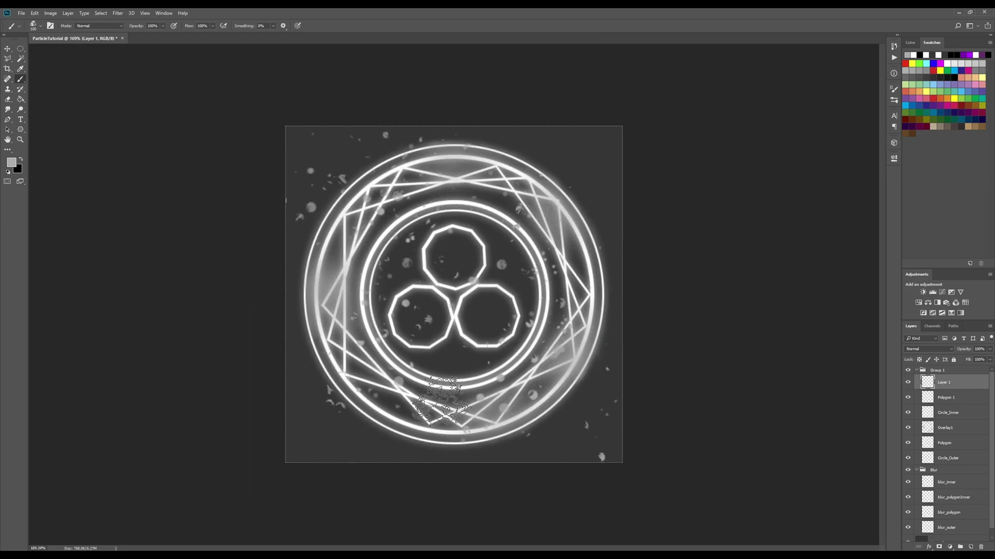
# Step: Shrink the splatter brush further and scatter fine specks along the lower-left, bottom and right parts of the outer ring
pyautogui.press('[')
pyautogui.press('[')
pyautogui.press('[')
pyautogui.press('[')
pyautogui.click(315, 372)
pyautogui.click(439, 445)
pyautogui.scroll(1, 613, 226)
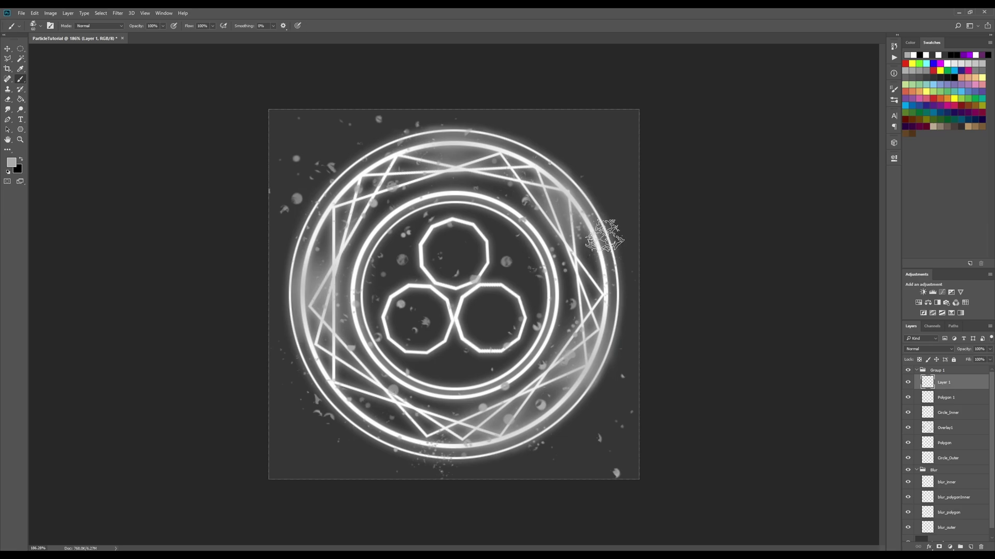
pyautogui.moveTo(603, 236)
pyautogui.mouseDown()
pyautogui.moveTo(612, 292)
pyautogui.moveTo(585, 393)
pyautogui.mouseUp()
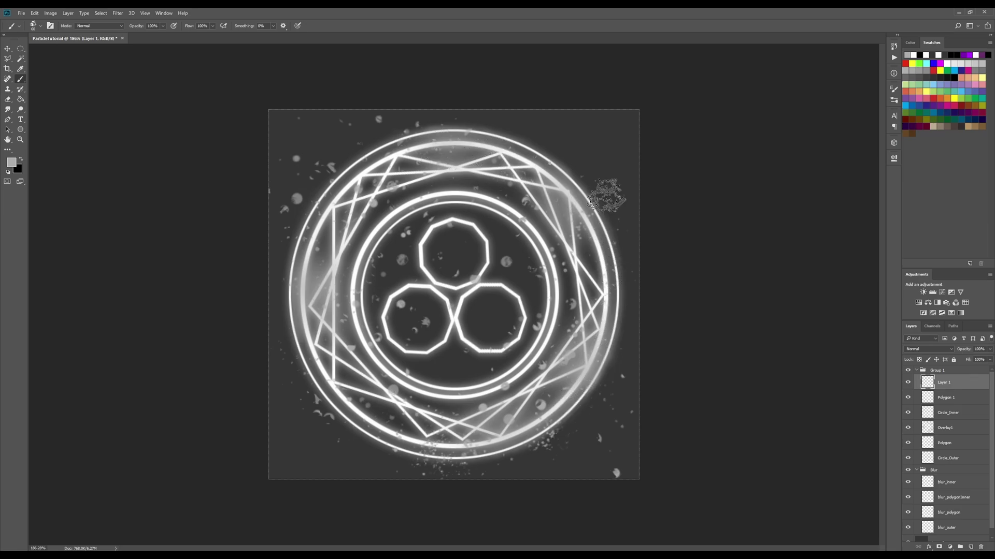
# Step: Set the foreground colour to white (RGB 255, 255, 255)
pyautogui.click(11, 162)
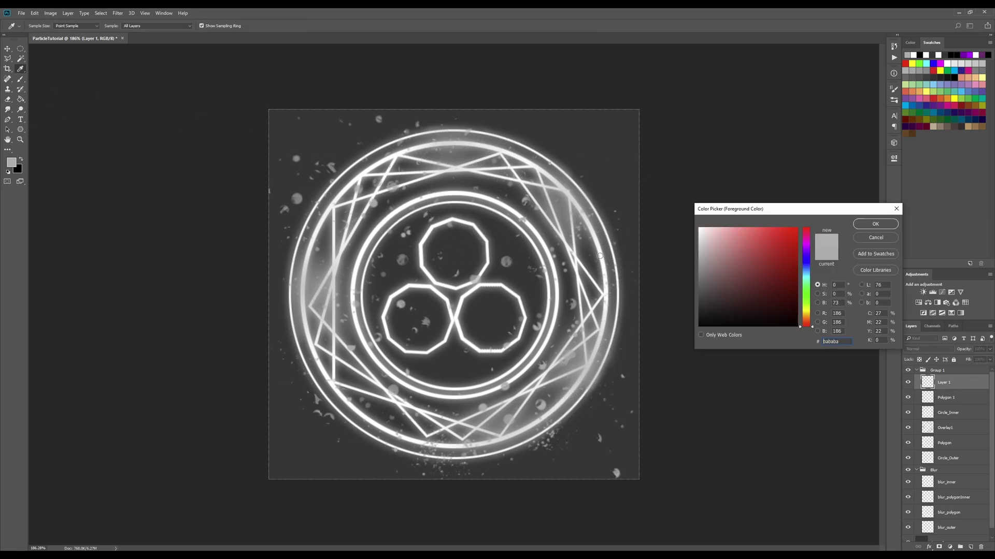
pyautogui.moveTo(599, 256); pyautogui.dragTo(535, 198)
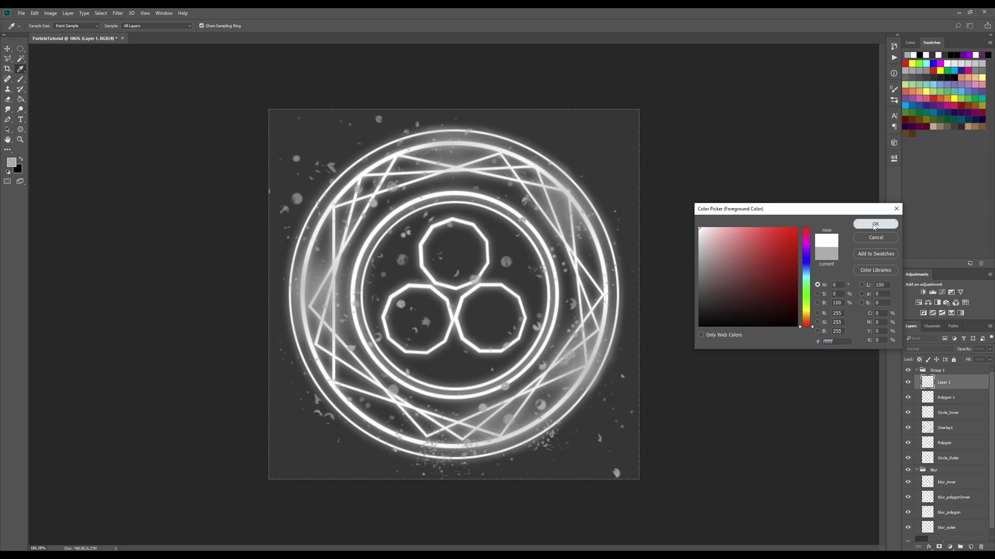
pyautogui.click(875, 224)
# Step: Brighten the specks on Layer 1 with an Exposure adjustment using a Gamma Correction of 9.99
pyautogui.click(50, 12)
pyautogui.moveTo(62, 33)
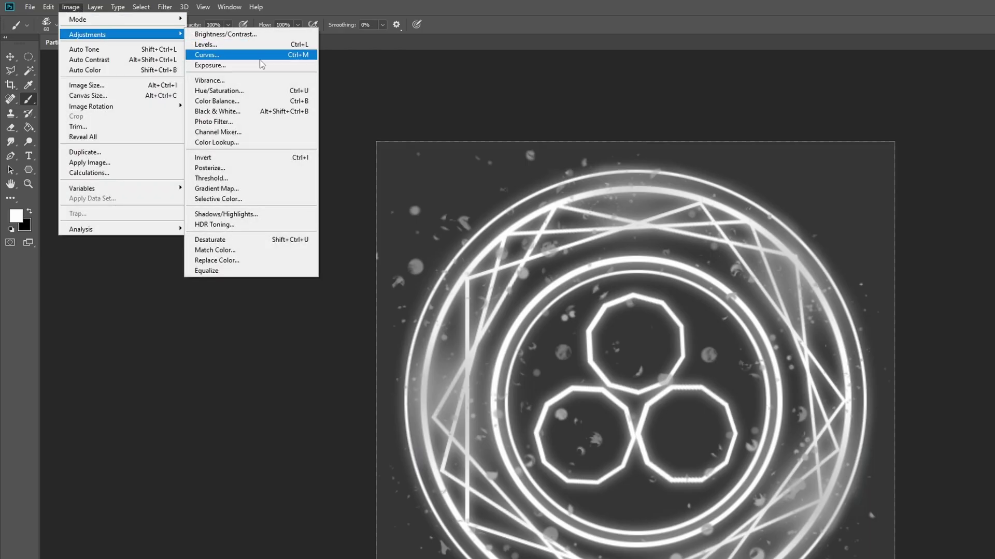
pyautogui.click(260, 66)
pyautogui.moveTo(382, 176); pyautogui.dragTo(302, 182)
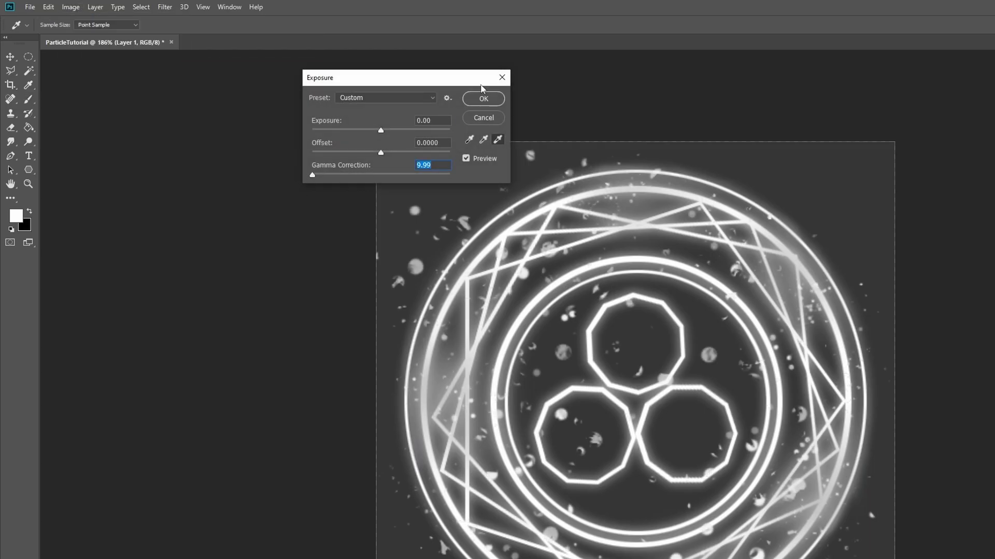
pyautogui.click(482, 97)
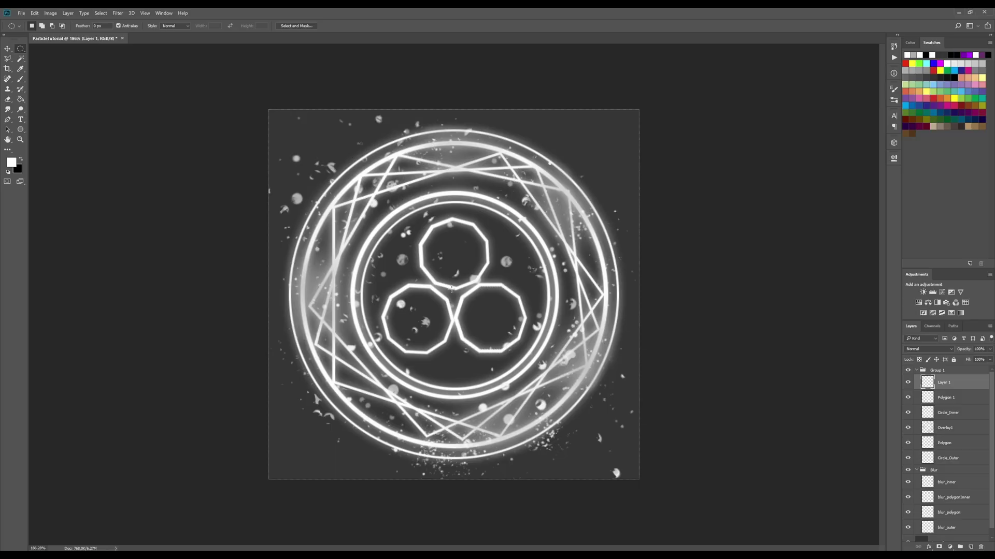
# Step: Make a circular selection centred on the canvas and scale it to about 111.6% so it surrounds the outer ring
pyautogui.moveTo(452, 289); pyautogui.dragTo(993, 445)
pyautogui.scroll(2, 452, 292)
pyautogui.click(100, 13)
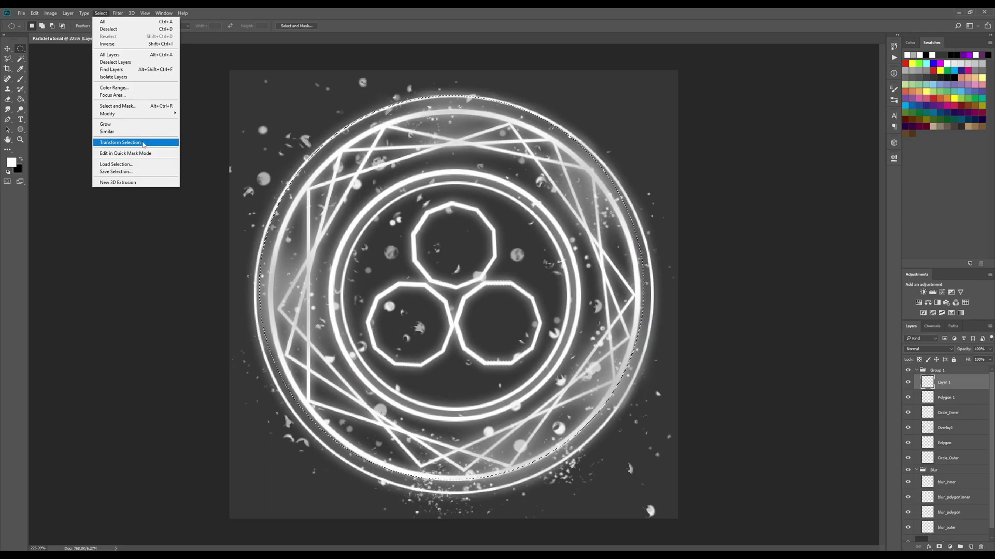
pyautogui.click(143, 144)
pyautogui.moveTo(495, 308); pyautogui.dragTo(497, 314)
pyautogui.scroll(-3, 497, 315)
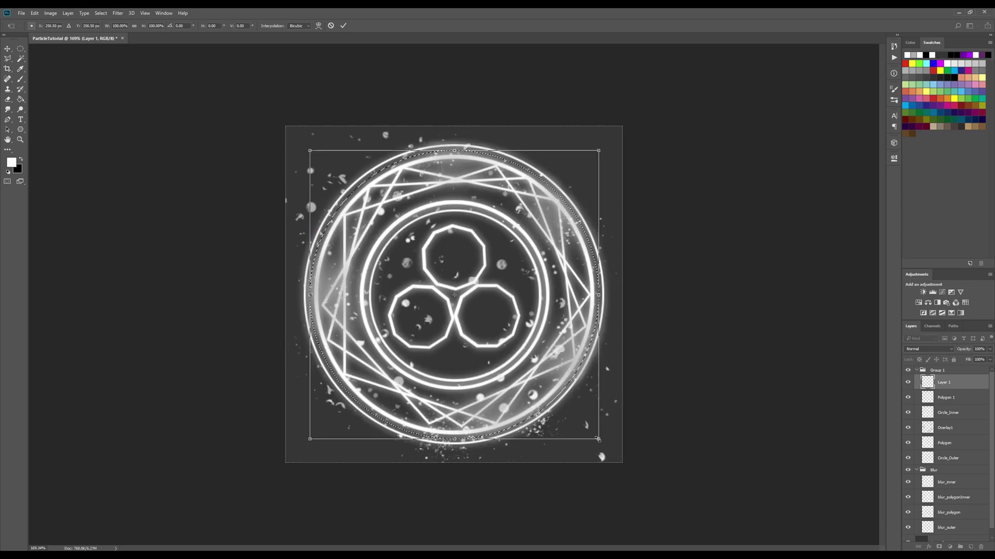
pyautogui.moveTo(600, 440); pyautogui.dragTo(618, 451)
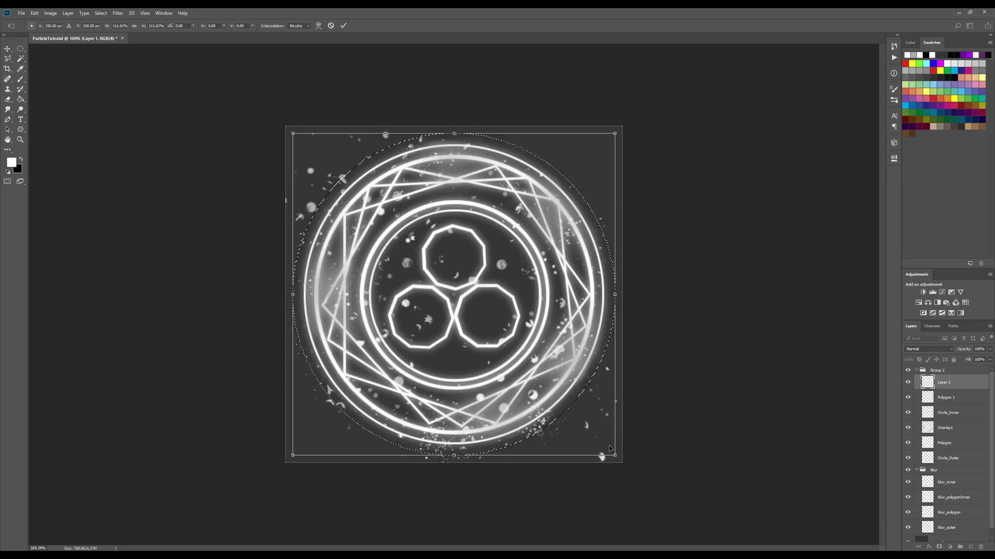
pyautogui.press('Return')
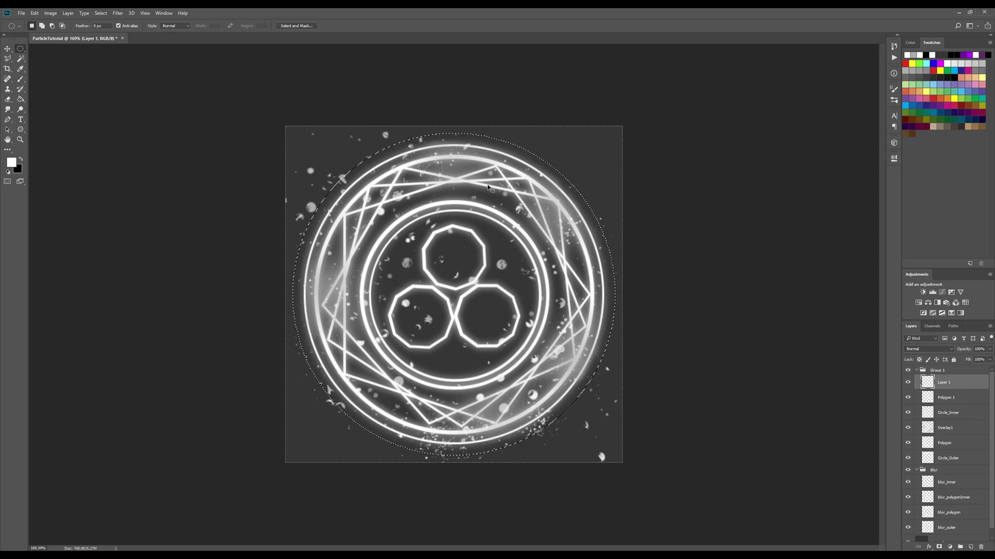
# Step: Invert the selection, delete the Layer 1 specks outside the circle, and invert the selection back
pyautogui.hotkey('ctrl', 'shift', 'i')
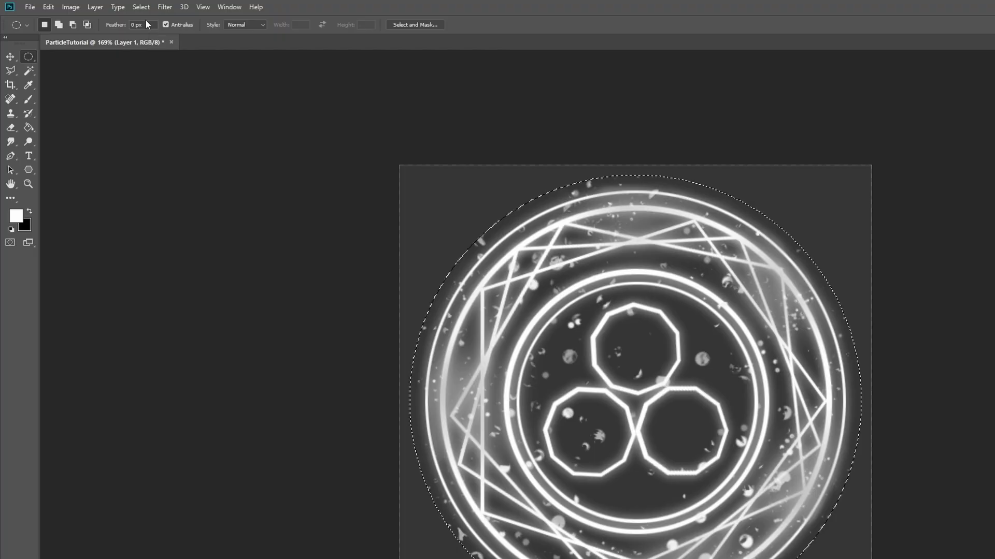
pyautogui.click(101, 13)
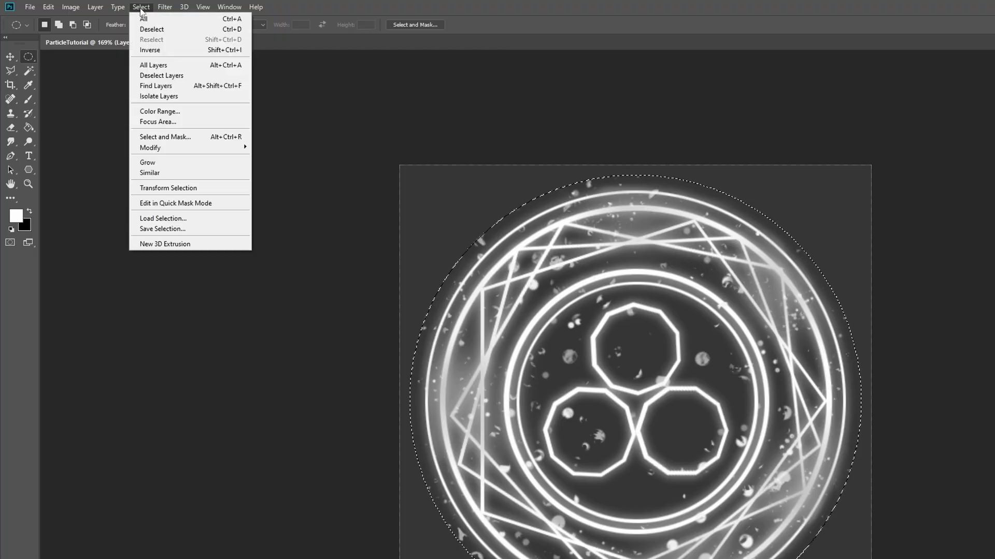
pyautogui.click(185, 50)
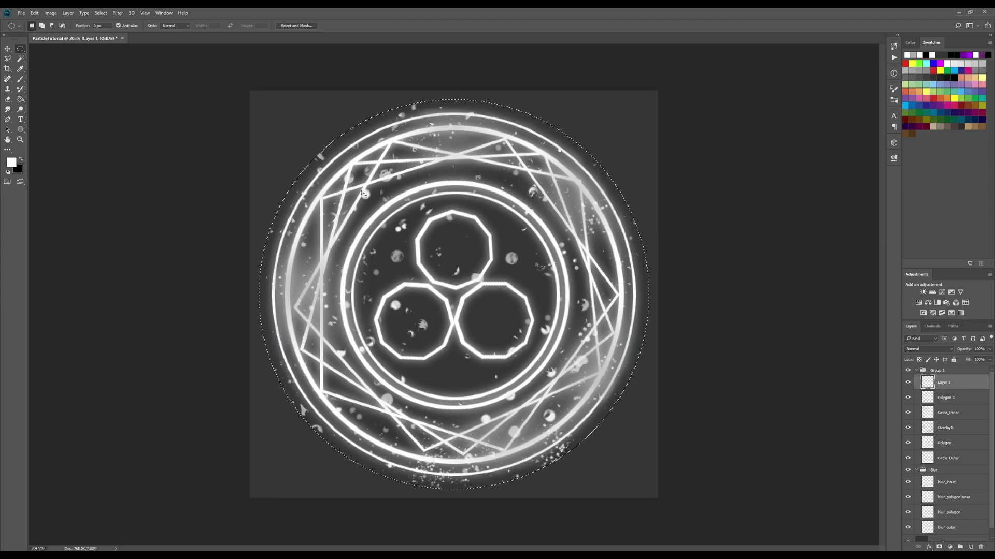
# Step: Shrink the circular selection to the outer ring's edge and invert it so the area outside the ring is selected
pyautogui.click(100, 13)
pyautogui.click(130, 142)
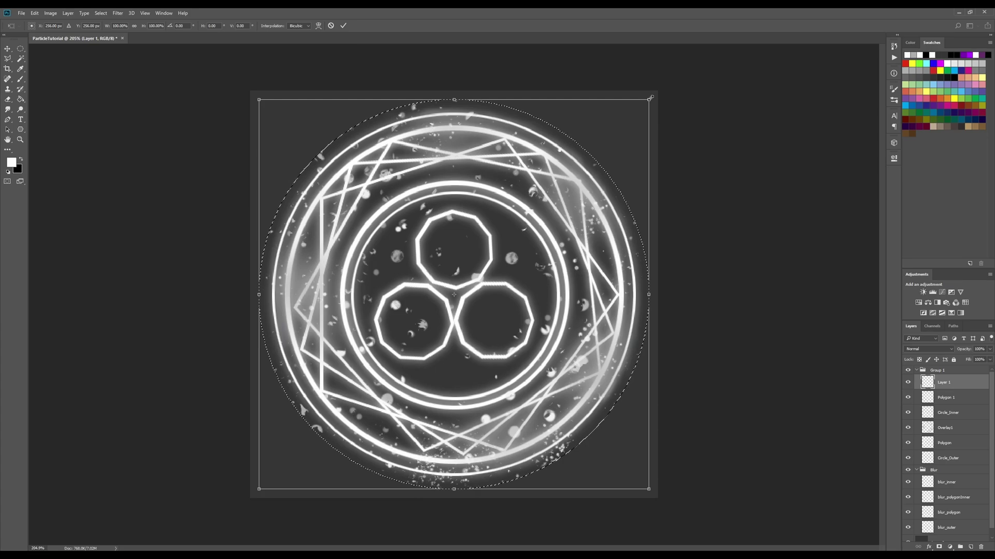
pyautogui.moveTo(651, 97); pyautogui.dragTo(639, 113)
pyautogui.press('Return')
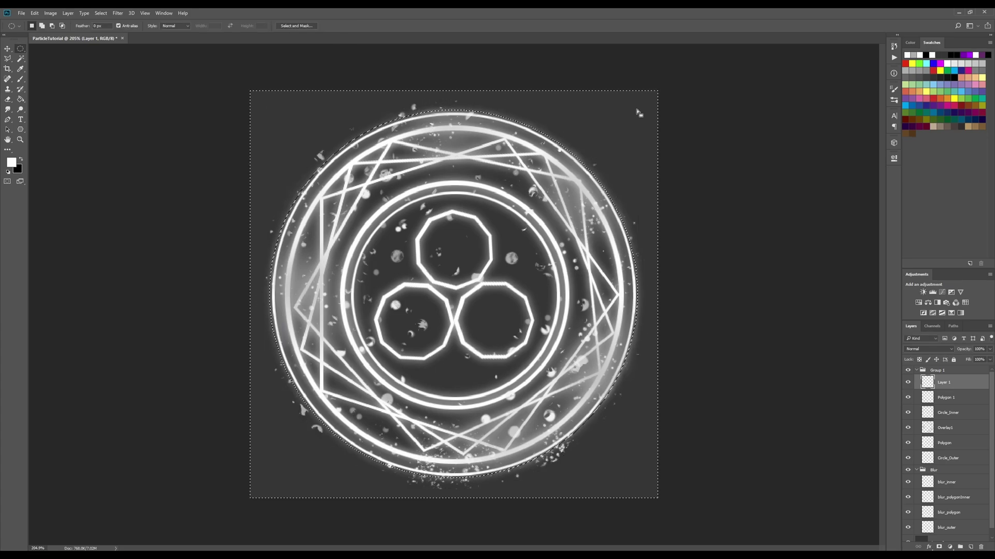
# Step: Apply a Gaussian Blur with a 1.9-pixel radius to the Layer 1 specks outside the ring and deselect
pyautogui.click(118, 13)
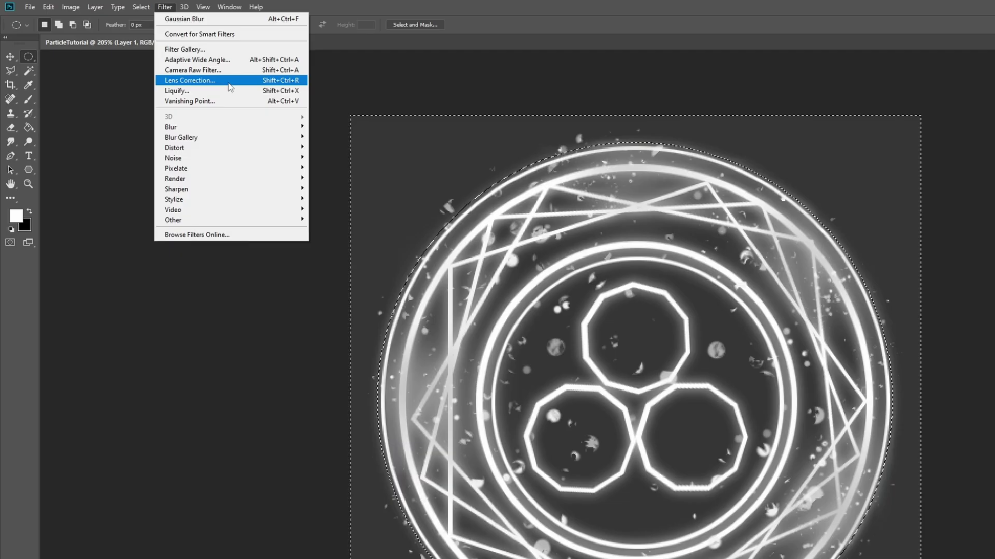
pyautogui.moveTo(233, 127)
pyautogui.click(341, 171)
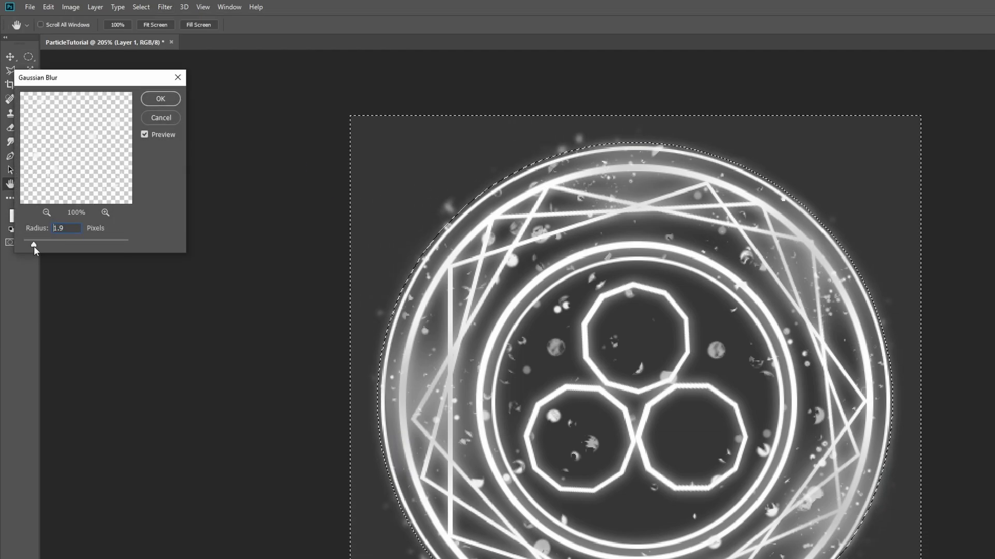
pyautogui.click(154, 102)
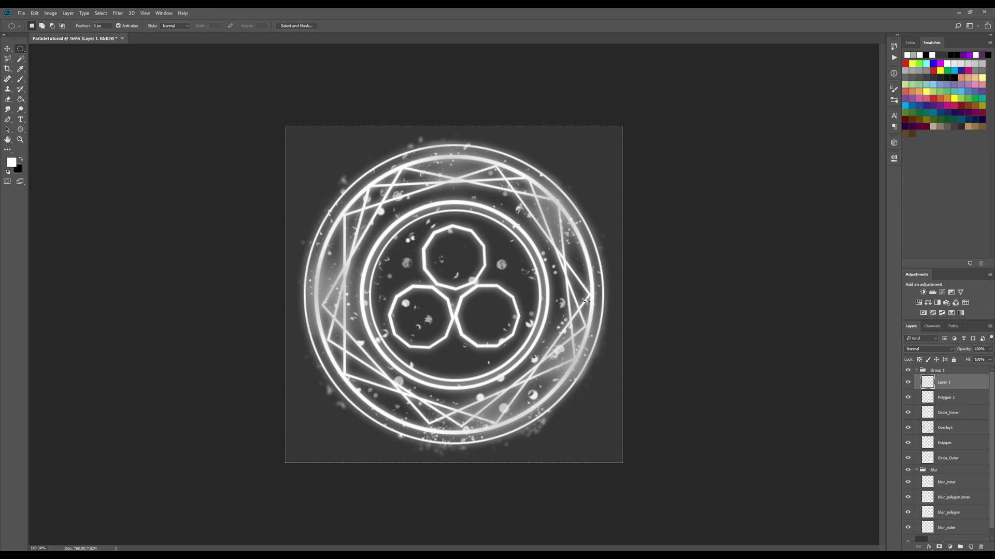
pyautogui.scroll(1, 486, 328)
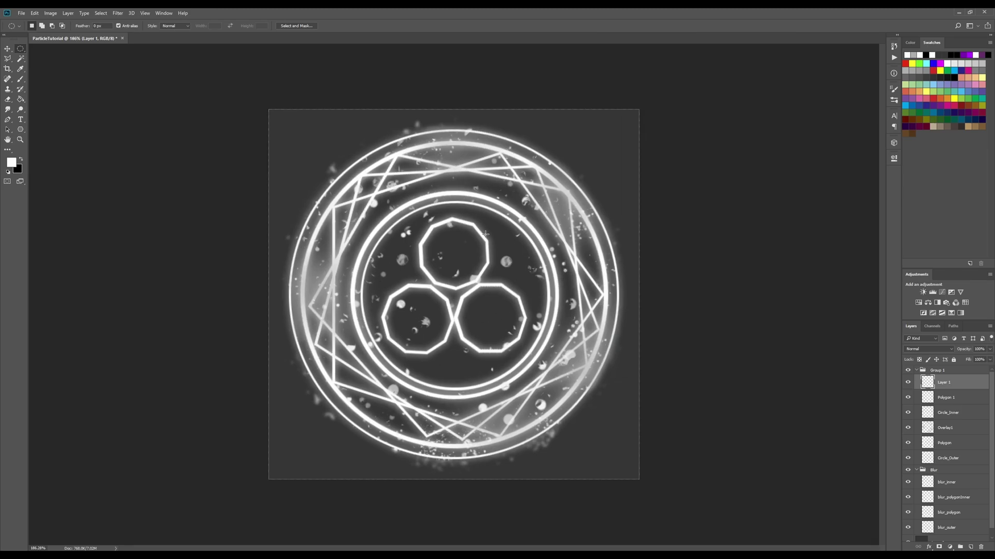
pyautogui.scroll(-1, 943, 466)
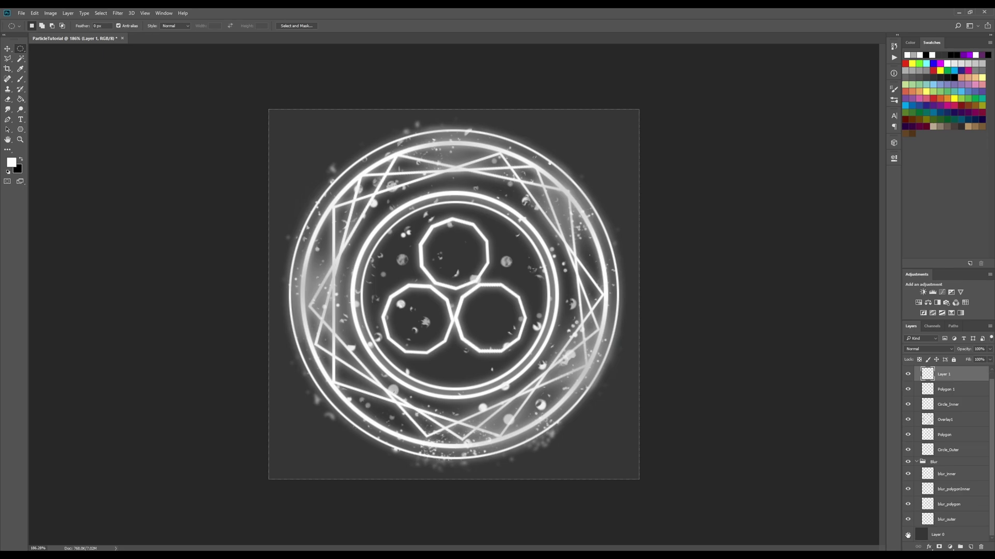
# Step: Hide the inner-design layers Polygon 1, Circle_Inner, blur_inner and blur_polygonInner
pyautogui.click(907, 535)
pyautogui.click(907, 535)
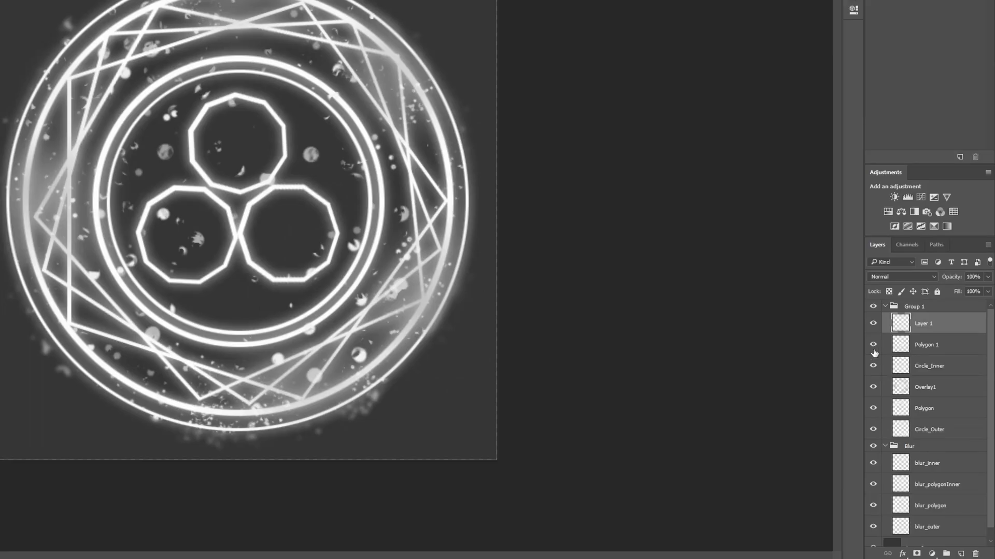
pyautogui.click(907, 398)
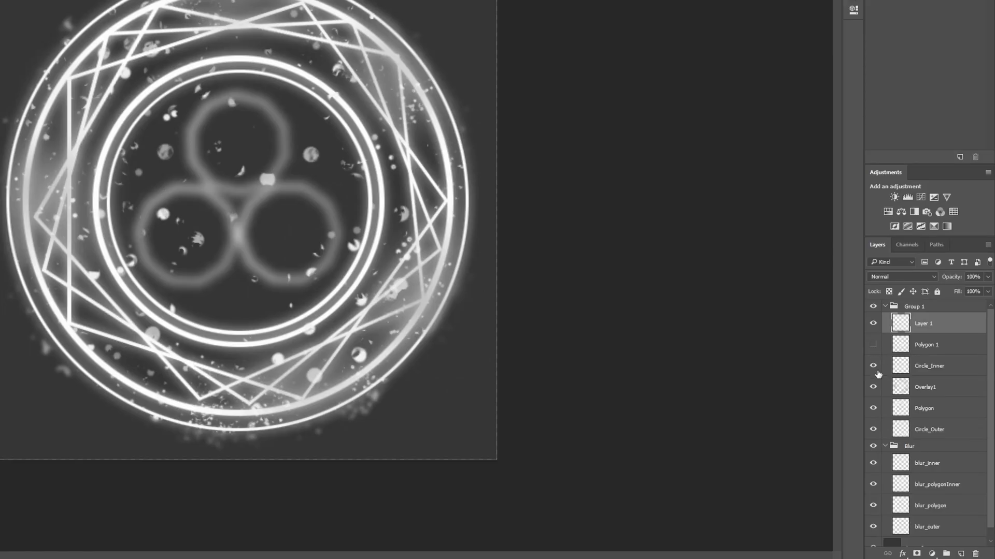
pyautogui.click(874, 367)
pyautogui.scroll(-1, 874, 456)
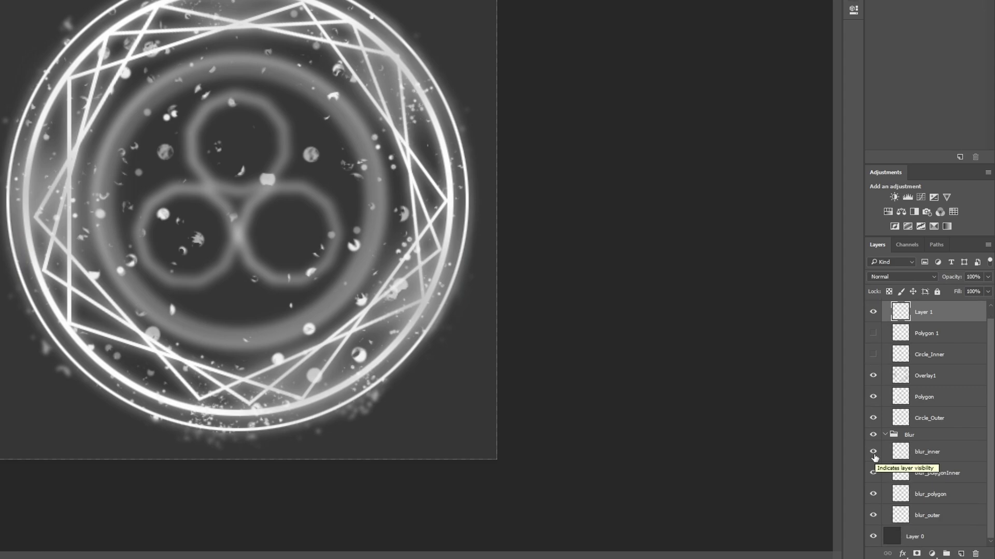
pyautogui.click(873, 452)
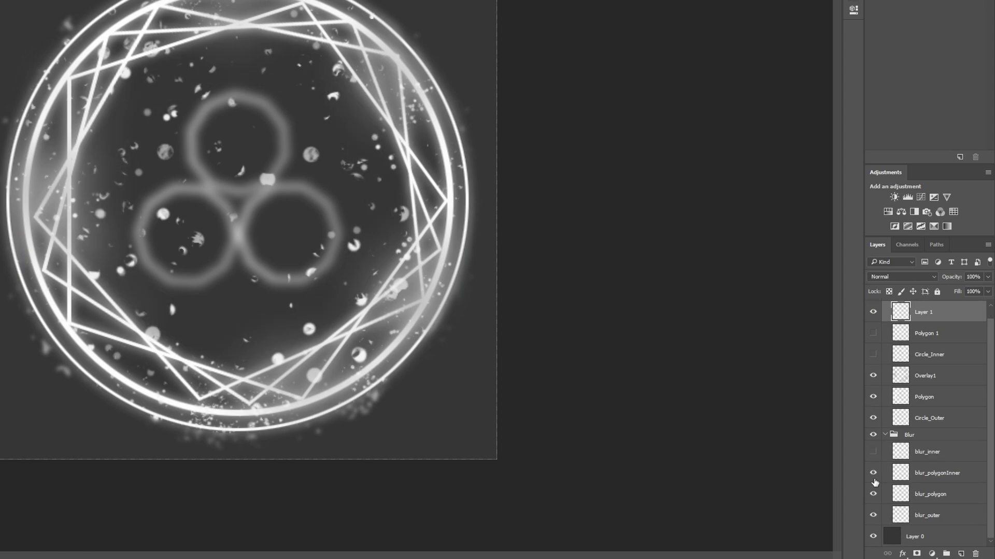
pyautogui.click(874, 473)
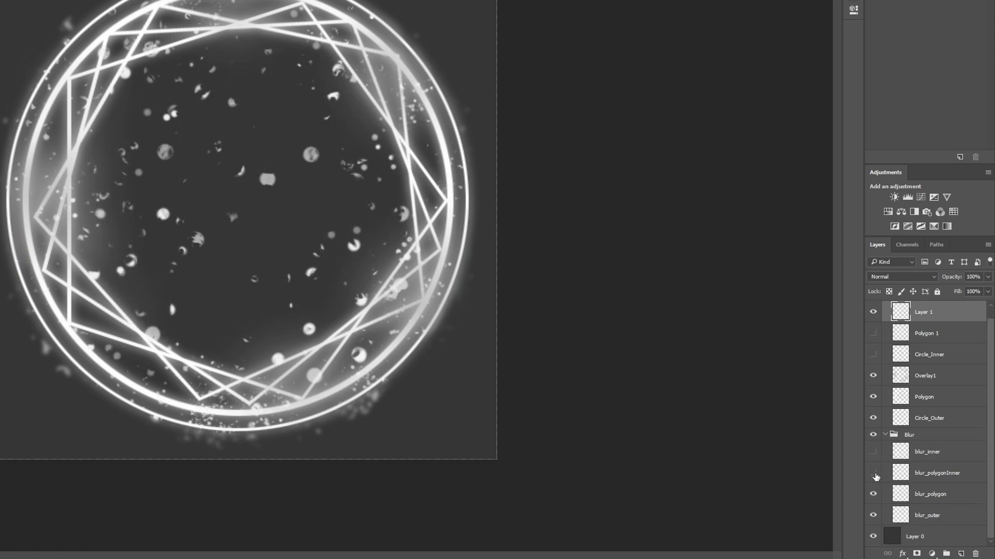
# Step: Hide the Layer 0 background and open the export options for the transparent outer-ring image
pyautogui.click(873, 537)
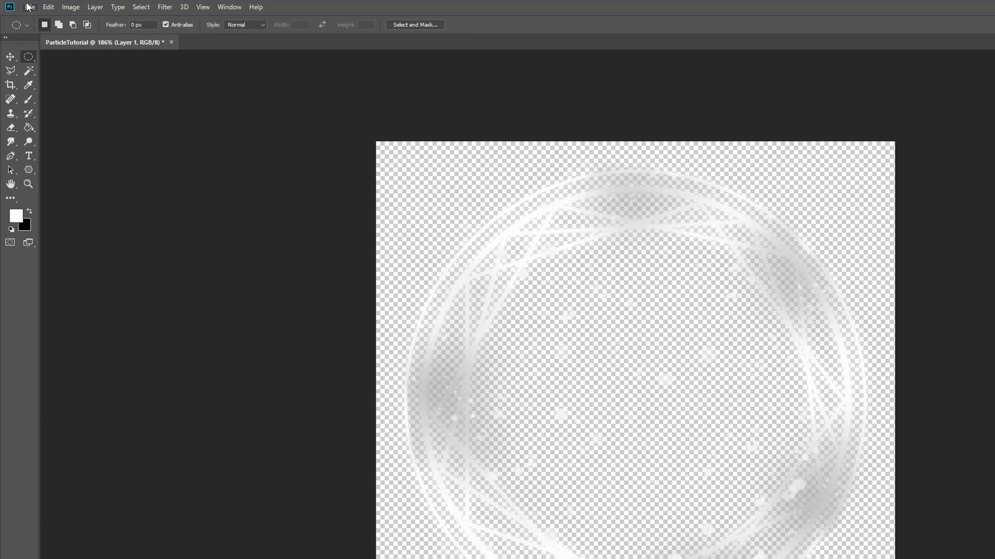
pyautogui.click(29, 7)
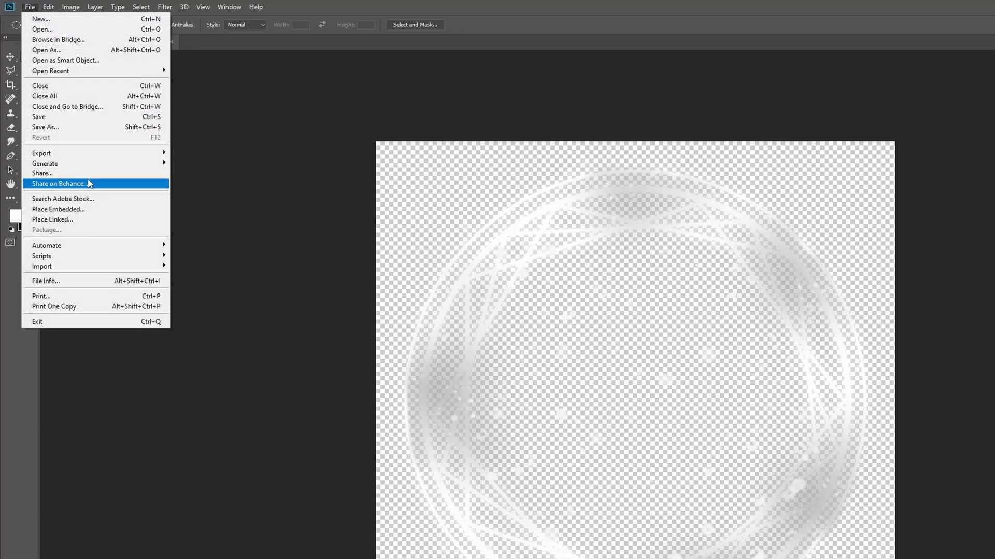
pyautogui.moveTo(93, 153)
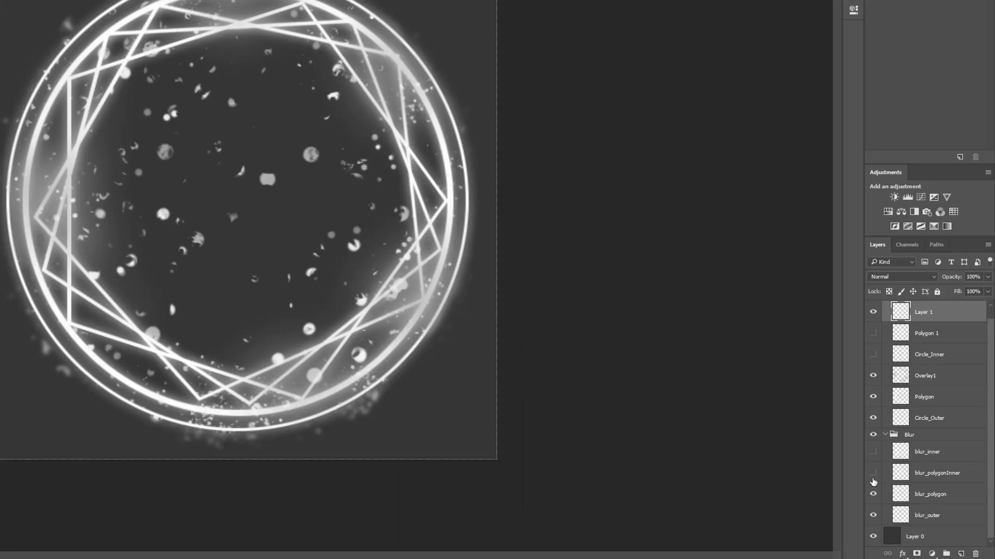
# Step: In the Blur group, hide blur_outer and blur_polygon and show blur_polygonInner and blur_inner
pyautogui.click(873, 516)
pyautogui.click(874, 494)
pyautogui.click(873, 473)
pyautogui.click(874, 452)
pyautogui.scroll(1, 873, 450)
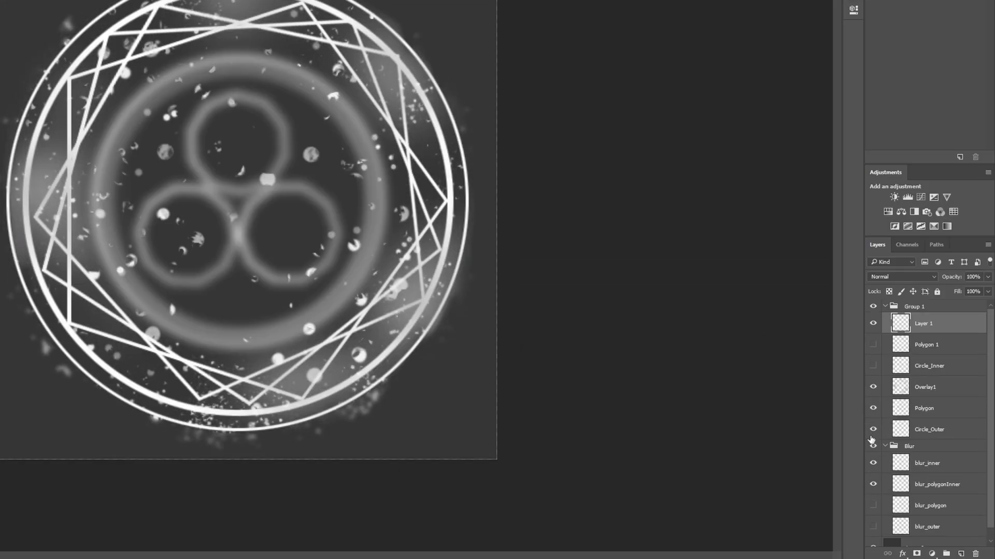
# Step: In Group 1, hide Circle_Outer, Polygon, Overlay1 and Layer 1, and show Circle_Inner and Polygon 1
pyautogui.click(873, 429)
pyautogui.click(873, 409)
pyautogui.click(873, 387)
pyautogui.click(873, 366)
pyautogui.click(873, 345)
pyautogui.click(874, 323)
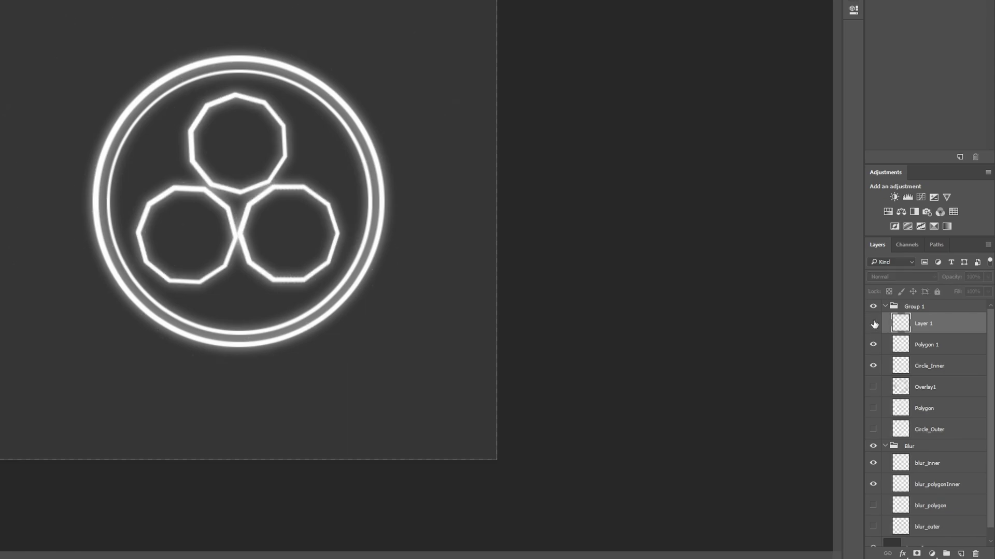
# Step: Hide the Layer 0 background and open the export options for the transparent inner-circle image
pyautogui.scroll(-1, 899, 444)
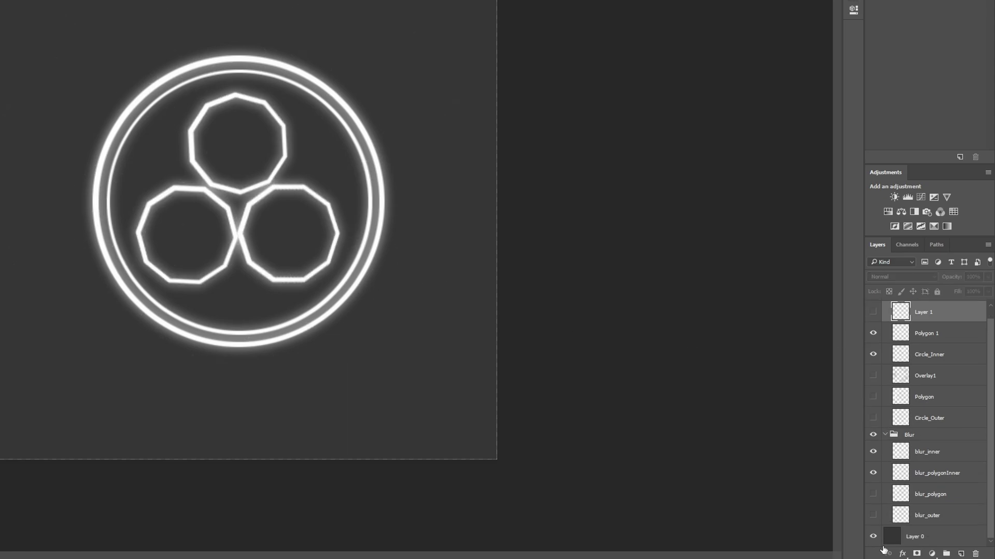
pyautogui.click(873, 536)
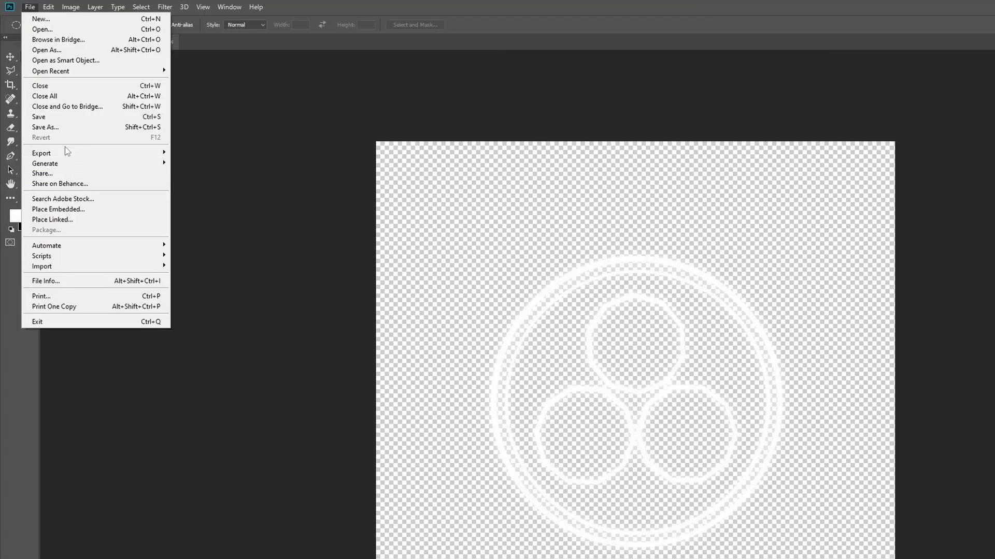
pyautogui.moveTo(90, 157)
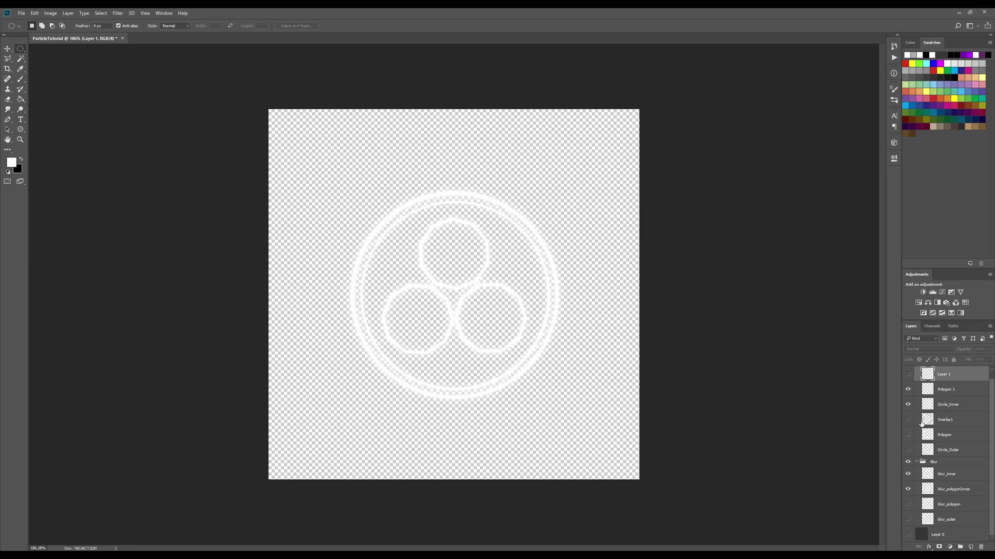
pyautogui.hotkey('ctrl', 'g')
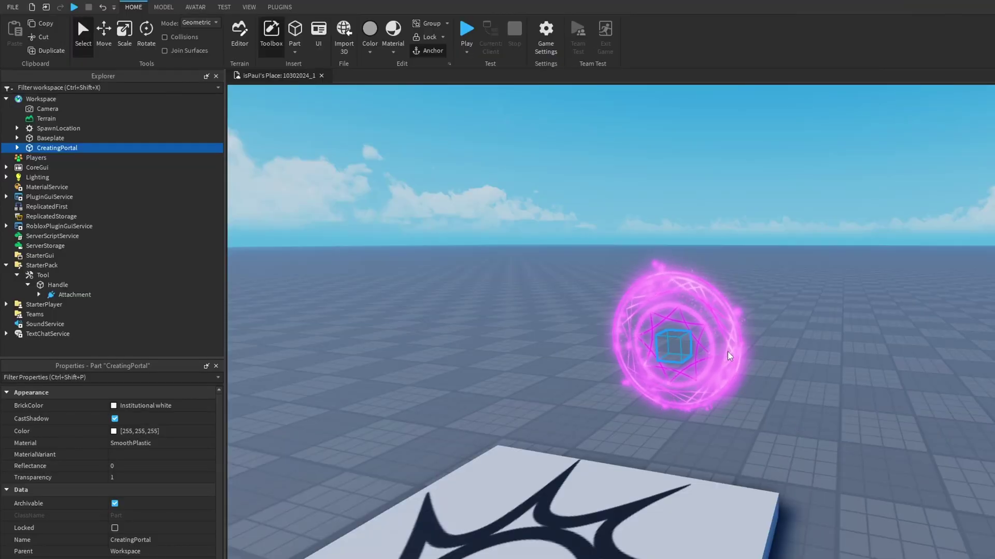
# Step: In Roblox Studio, duplicate the CreatingPortal part and move the copy away from the original
pyautogui.hotkey('ctrl', '2')
pyautogui.hotkey('ctrl', 'd')
pyautogui.moveTo(783, 354); pyautogui.dragTo(804, 375)
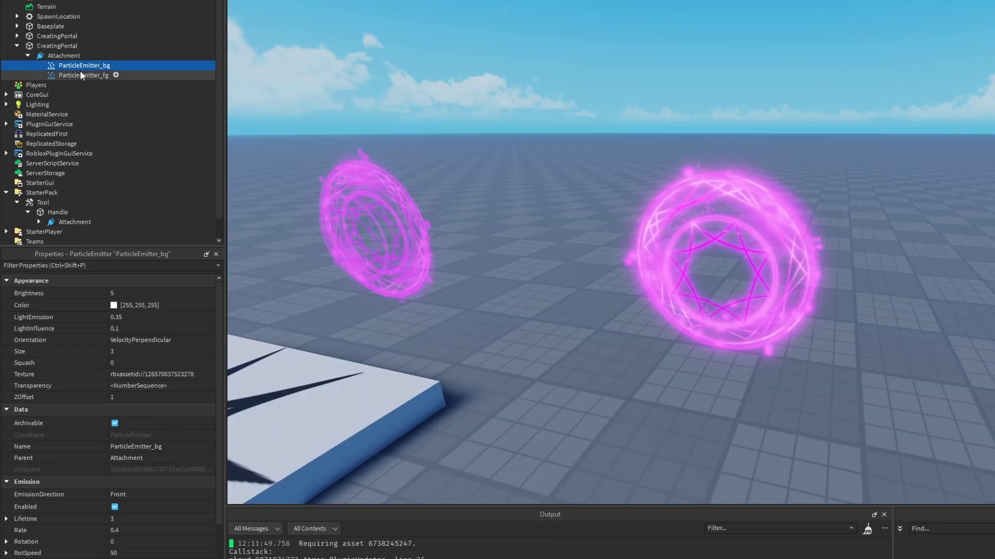
# Step: Upload ParticleBackground.png as a new image named ParticleBackground for the Texture of the copied portal's ParticleEmitter_bg
pyautogui.click(176, 374)
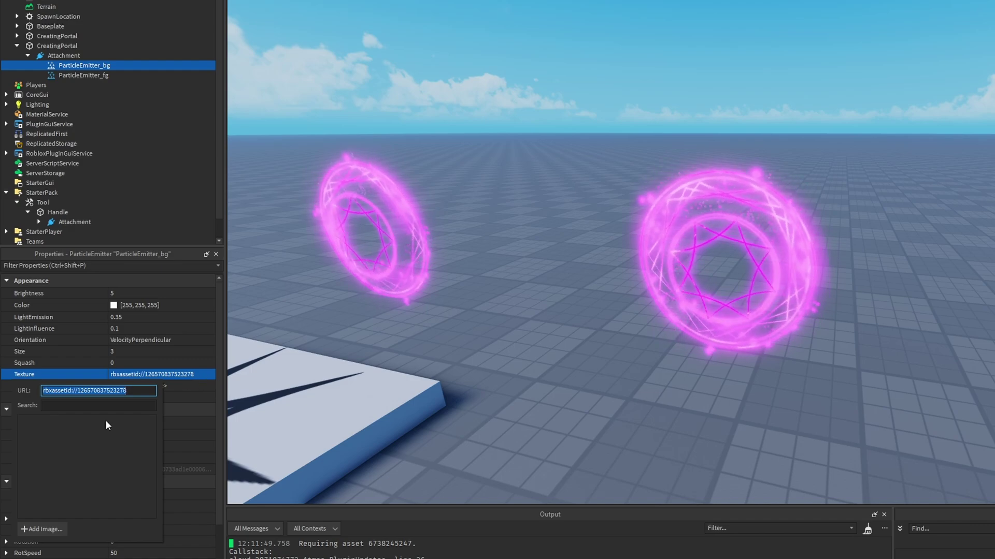
pyautogui.click(55, 531)
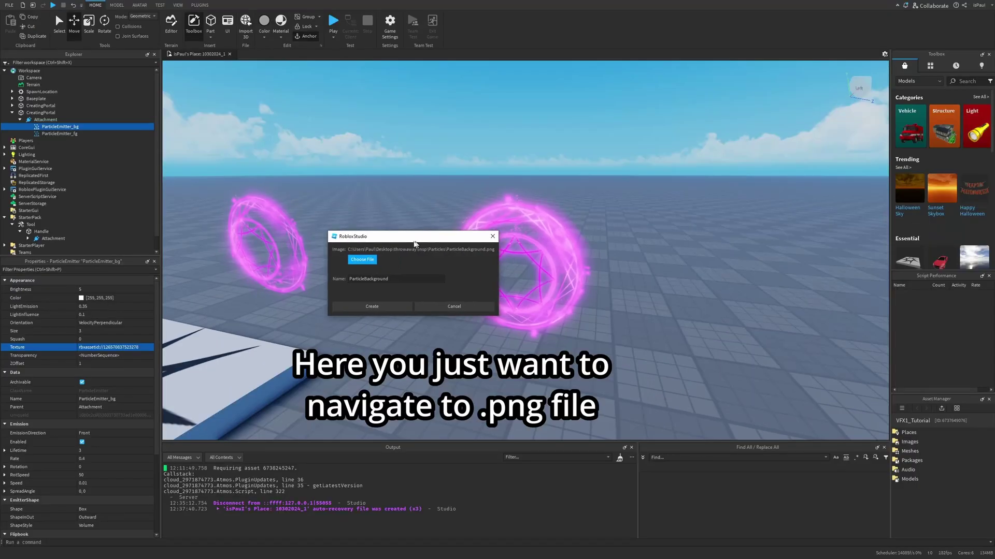
pyautogui.click(368, 308)
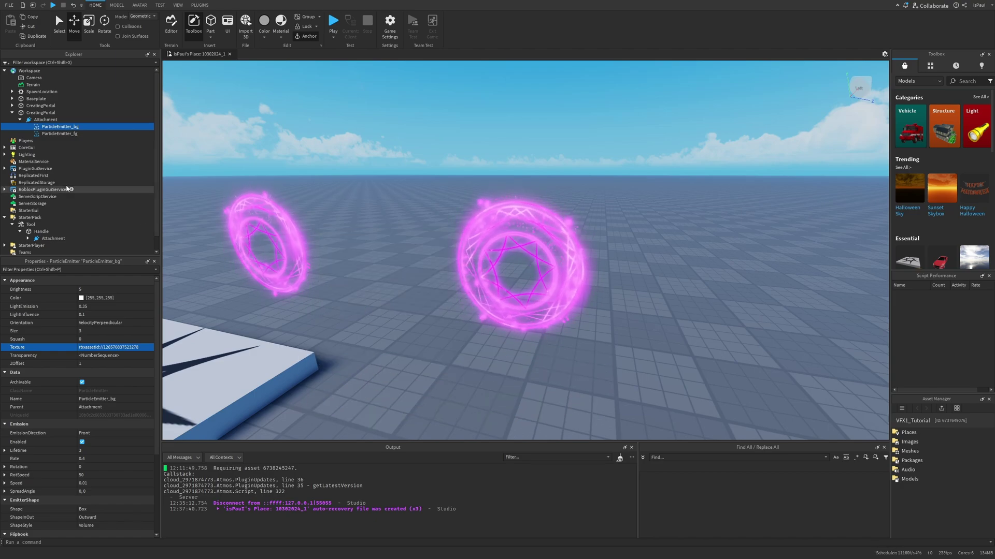
# Step: Upload ParticleFG.png as a new image named ParticleFG for the Texture of the copied portal's ParticleEmitter_fg
pyautogui.click(59, 133)
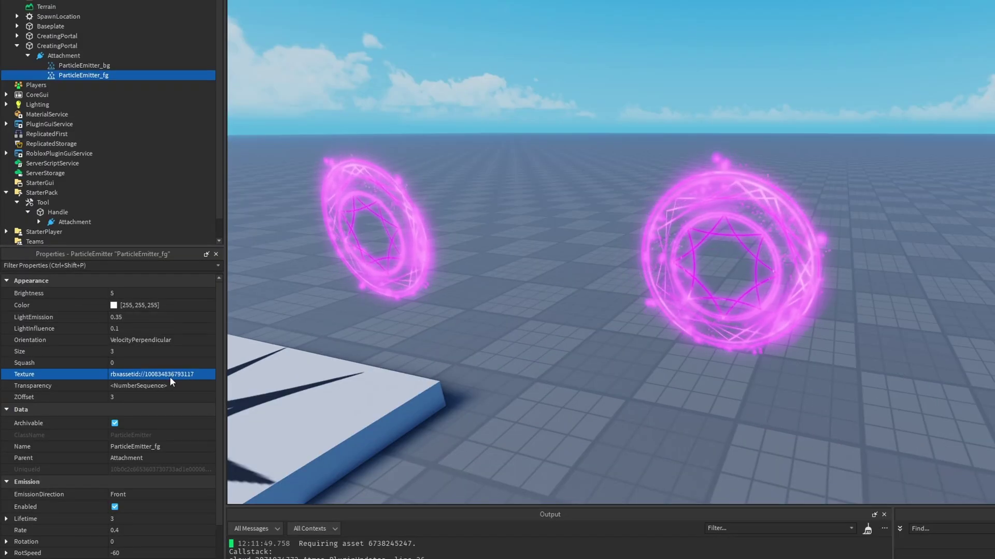
pyautogui.click(197, 375)
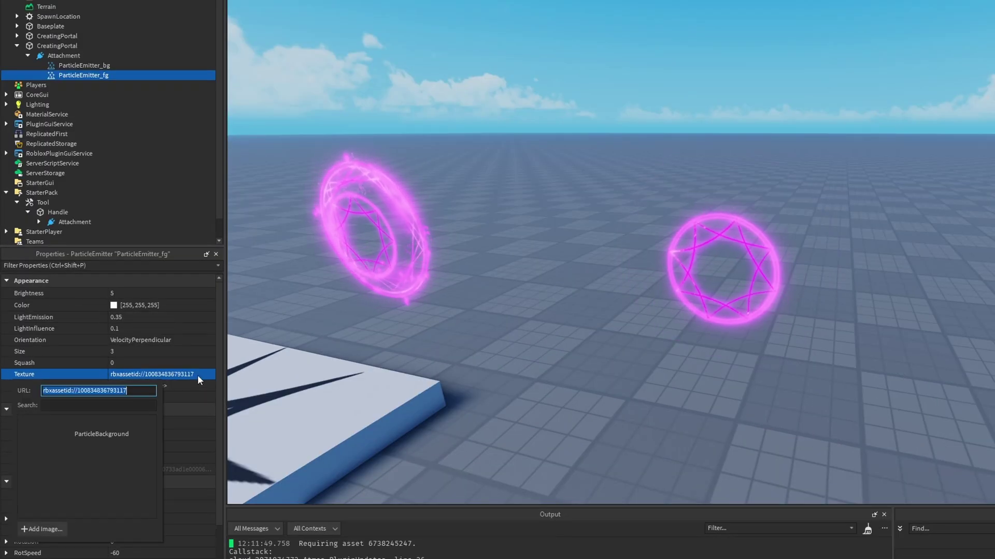
pyautogui.click(60, 526)
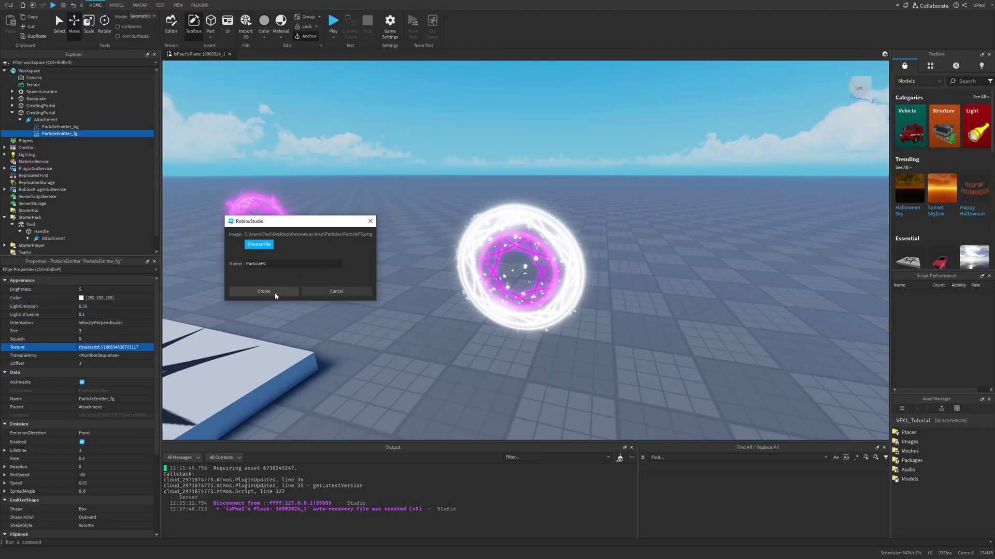
pyautogui.click(263, 292)
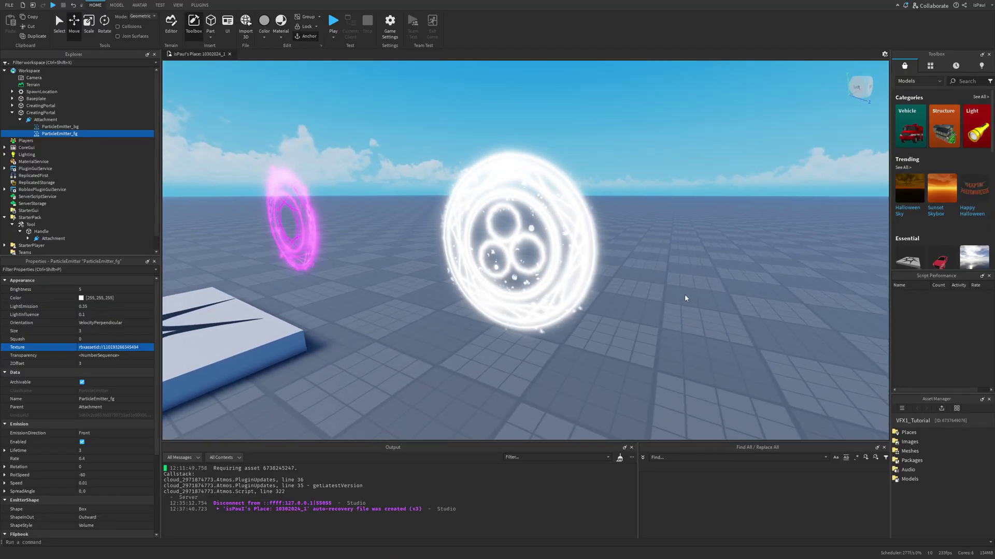
# Step: Set the Color of the copied portal's ParticleEmitter_bg and ParticleEmitter_fg to turquoise 79, 255, 243
pyautogui.keyDown('ctrl'); pyautogui.click(59, 127); pyautogui.keyUp('ctrl')
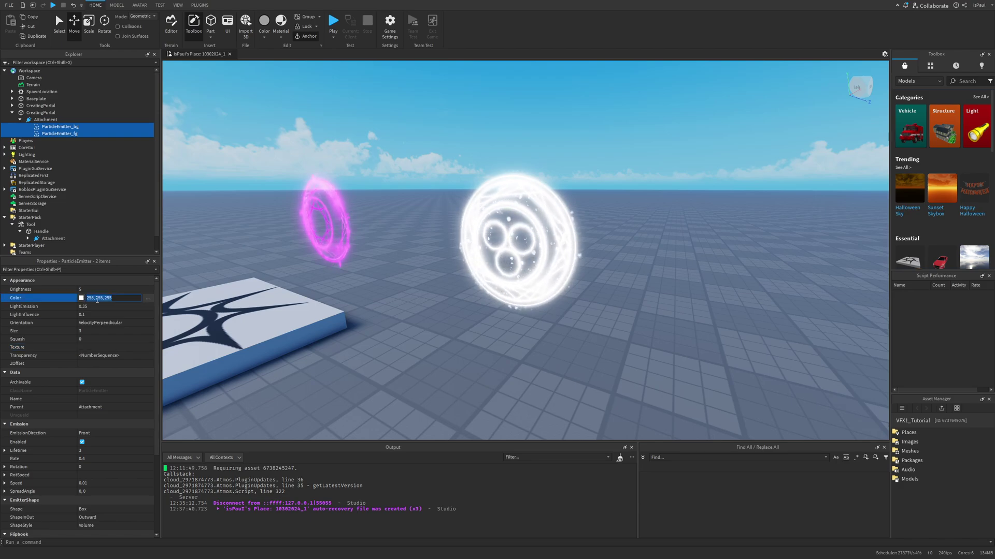
pyautogui.click(81, 298)
pyautogui.moveTo(491, 195); pyautogui.dragTo(239, 196)
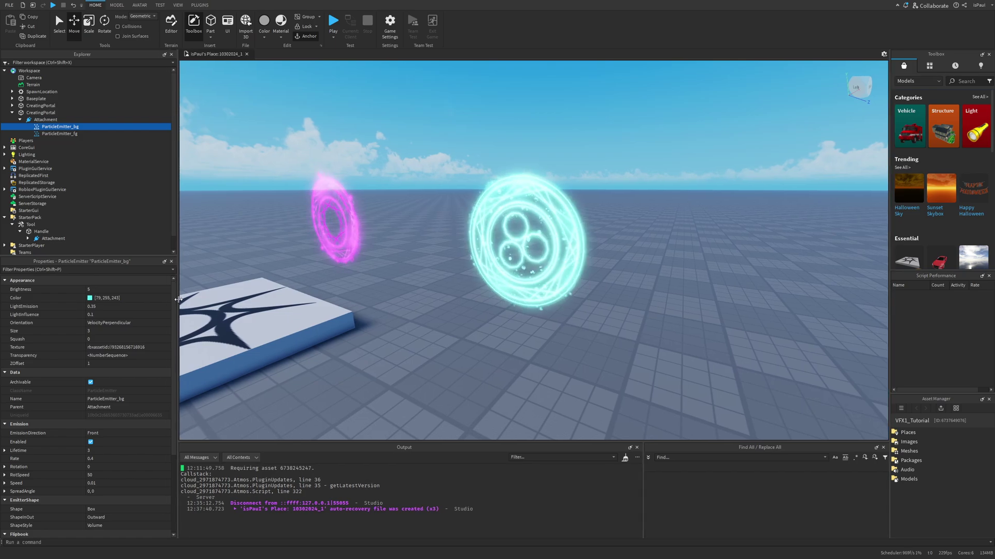
# Step: Isolate the copied portal's outer circle by disabling ParticleEmitter_fg, and select the parent Attachment
pyautogui.press('f')
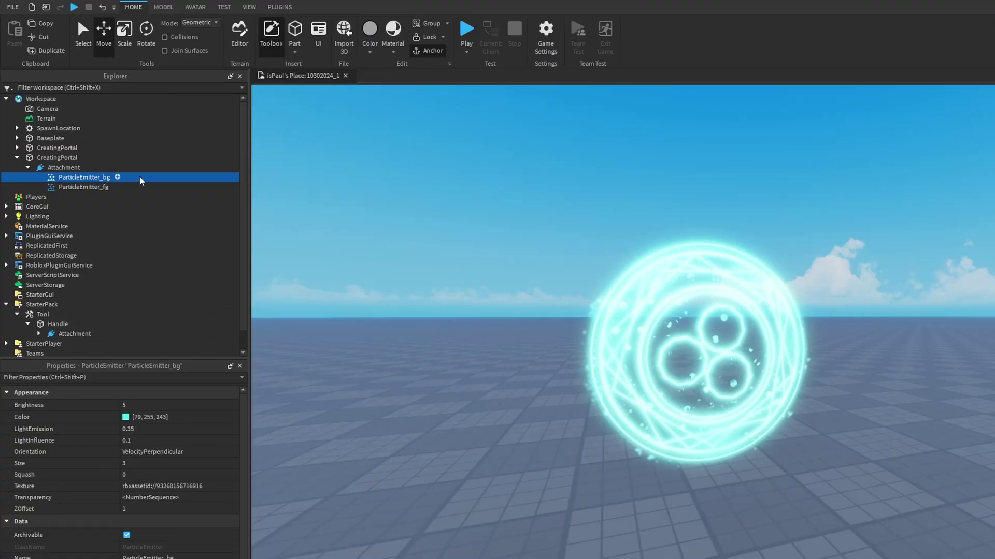
pyautogui.click(100, 189)
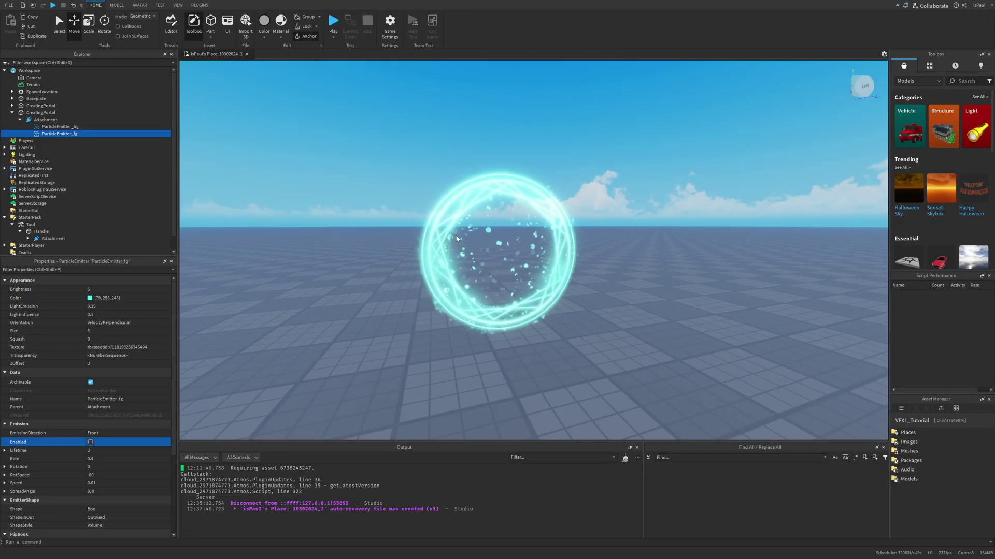
pyautogui.click(44, 120)
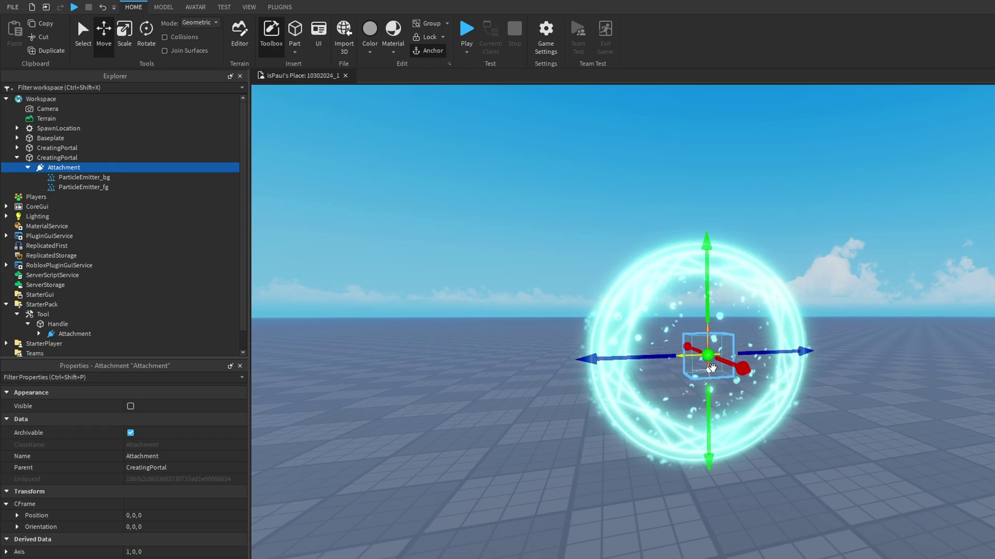
# Step: Examine ParticleEmitter_bg's appearance settings, Transparency curve, and emission, motion and particle properties
pyautogui.click(86, 180)
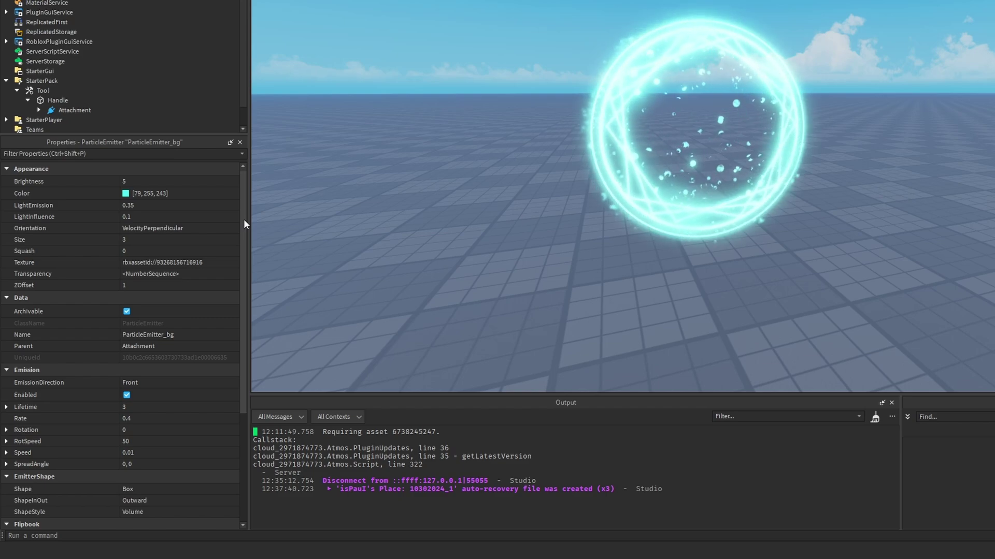
pyautogui.scroll(1, 150, 181)
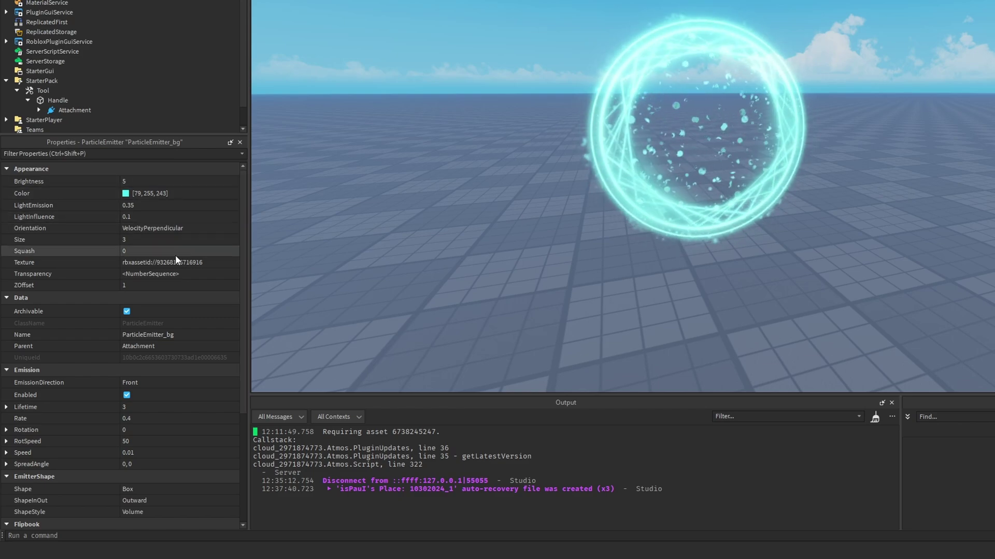
pyautogui.click(206, 275)
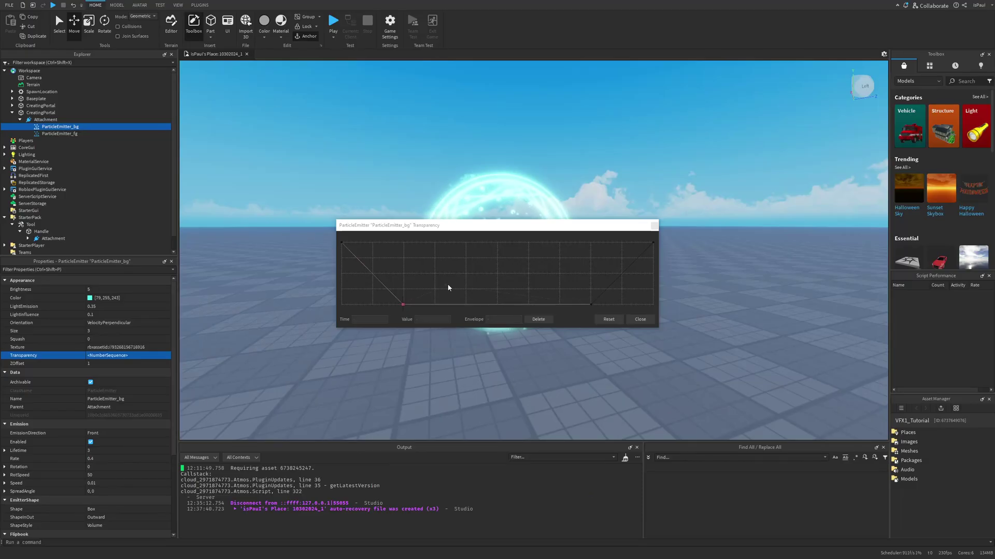
pyautogui.moveTo(582, 234); pyautogui.dragTo(794, 283)
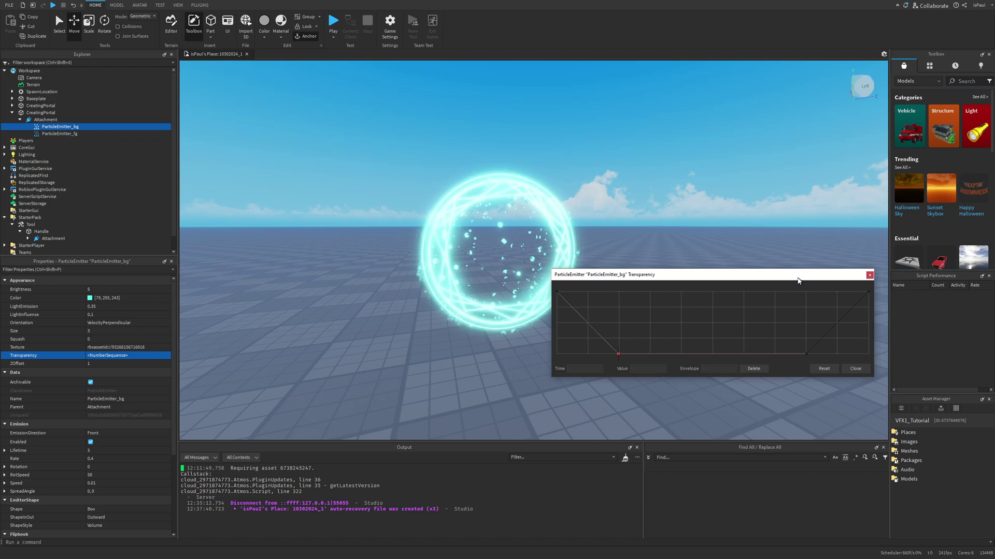
pyautogui.click(802, 356)
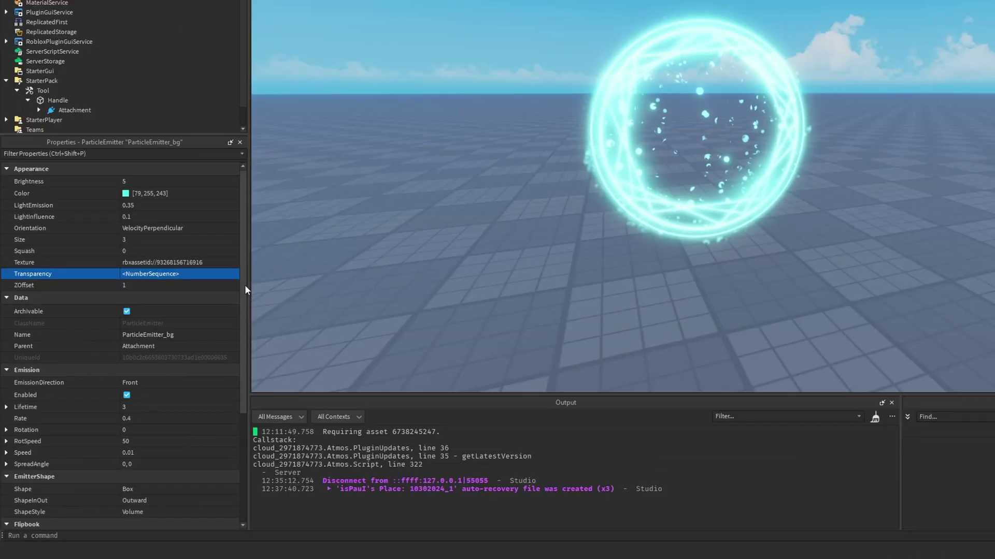
pyautogui.moveTo(175, 363); pyautogui.dragTo(176, 378)
pyautogui.scroll(-2, 246, 304)
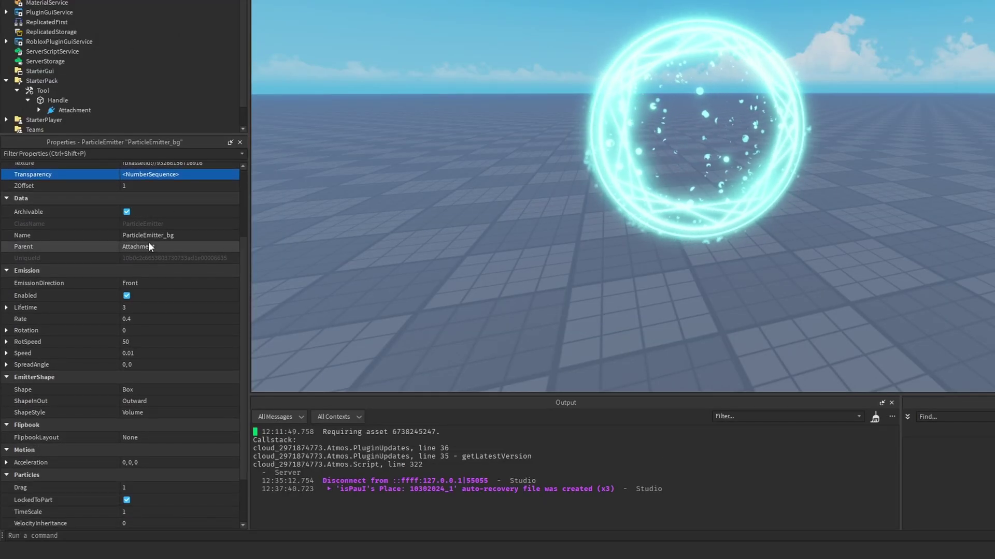
pyautogui.scroll(-2, 184, 239)
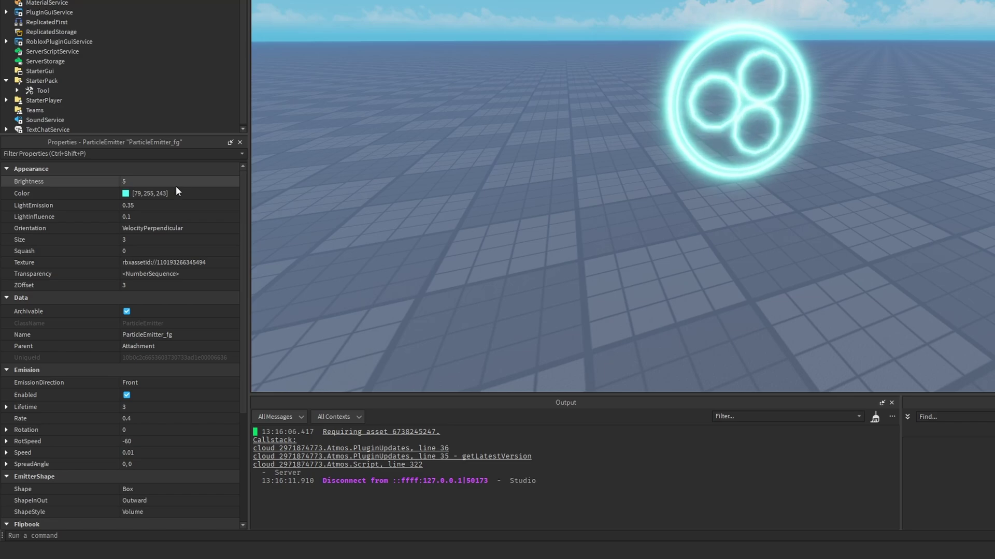
# Step: Set ParticleEmitter_fg's ZOffset to 1 and inspect its Transparency curve
pyautogui.click(134, 287)
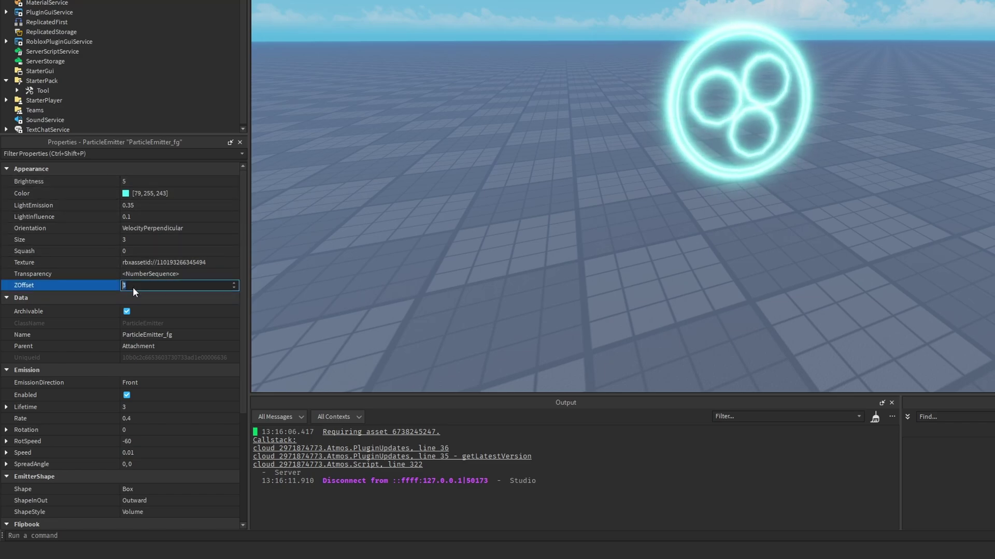
pyautogui.write('1')
pyautogui.click(200, 274)
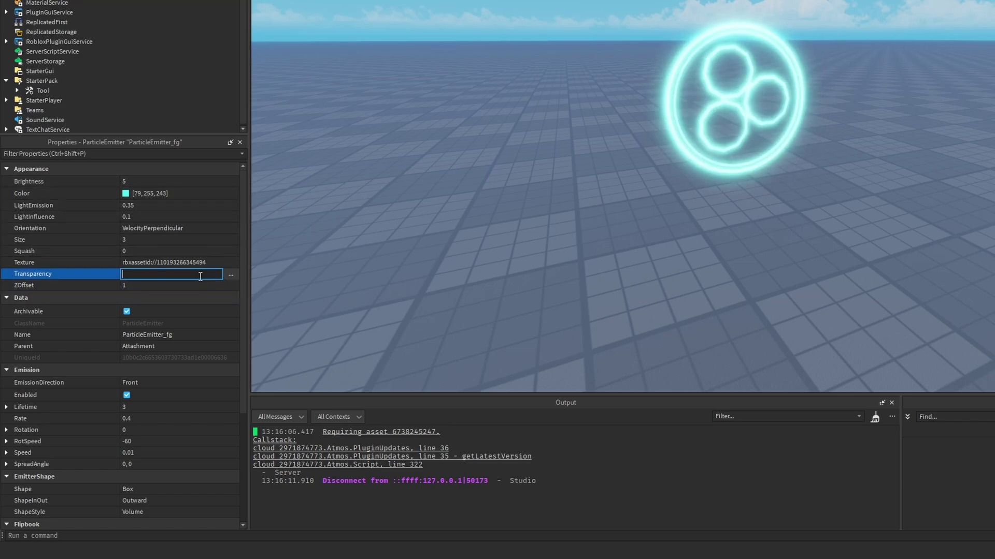
pyautogui.click(230, 275)
pyautogui.moveTo(748, 94); pyautogui.dragTo(711, 172)
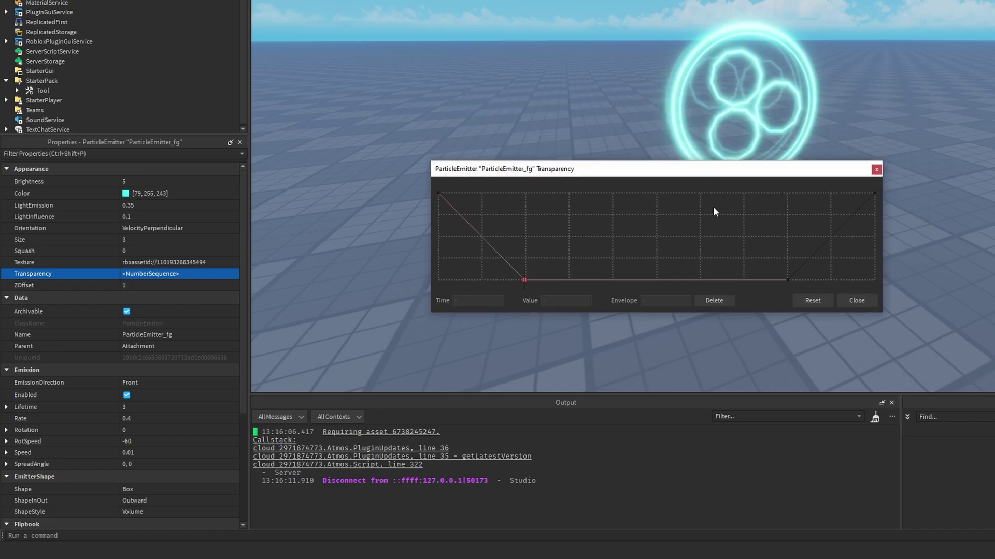
pyautogui.click(876, 170)
# Step: Examine ParticleEmitter_fg's emission settings and Acceleration components, and view the inner circle from the side
pyautogui.scroll(-1, 240, 284)
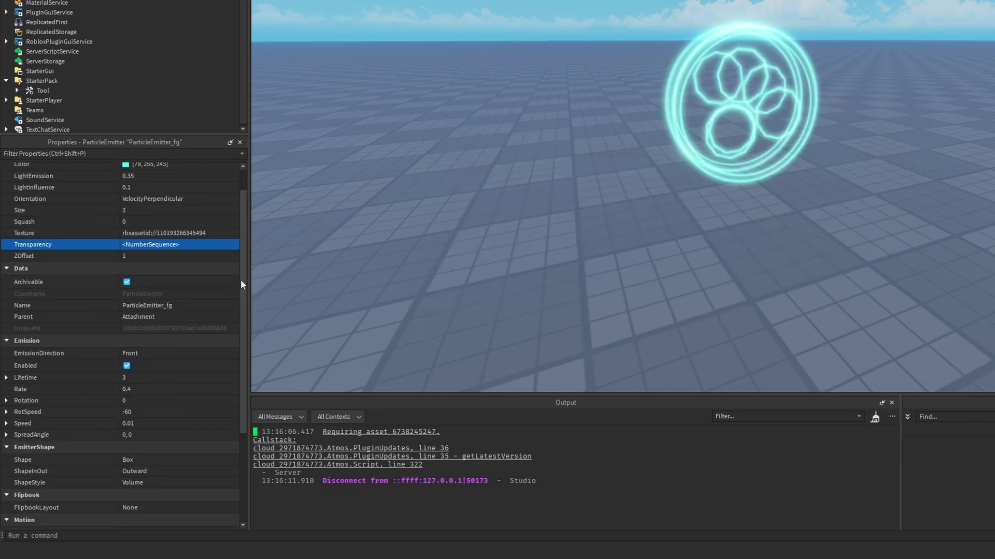
pyautogui.moveTo(241, 284); pyautogui.dragTo(246, 315)
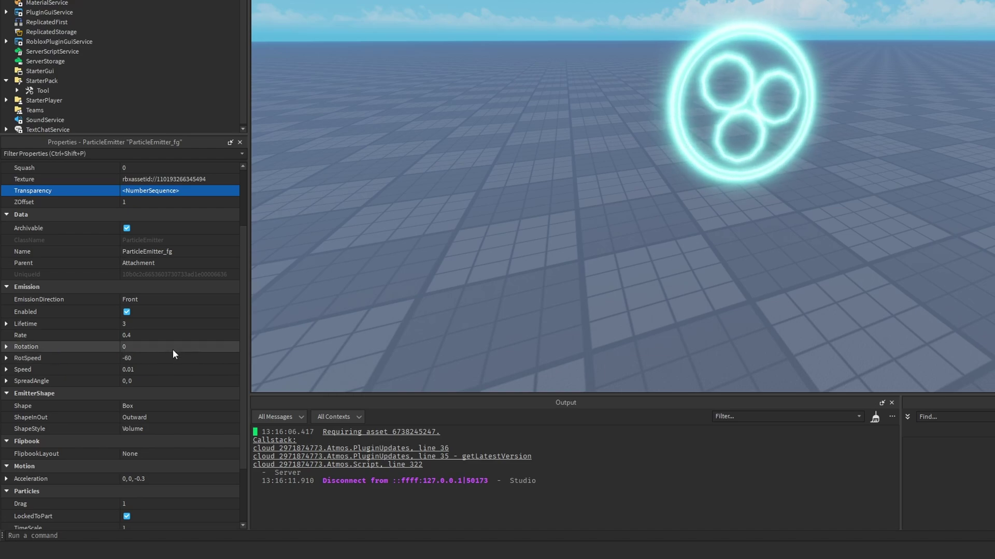
pyautogui.scroll(-3, 147, 354)
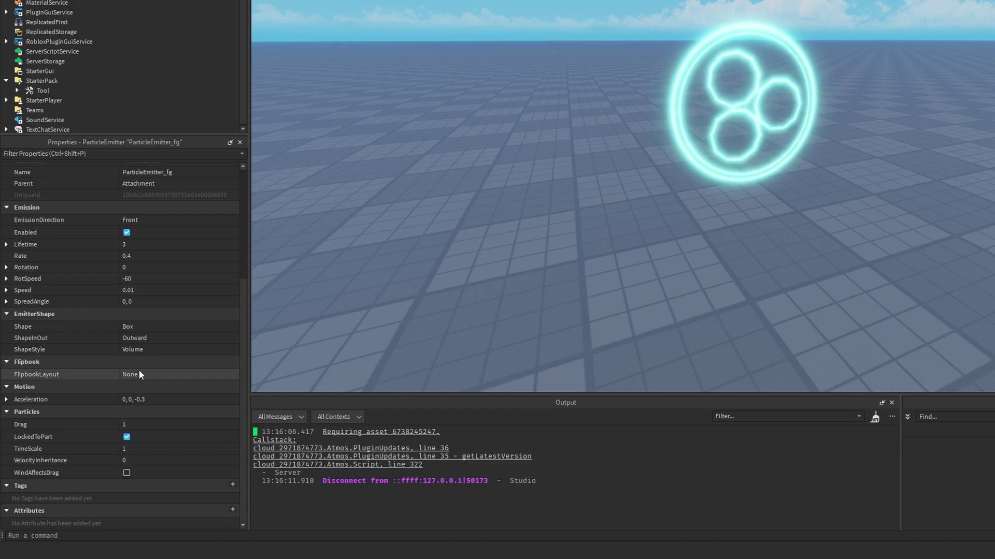
pyautogui.click(138, 400)
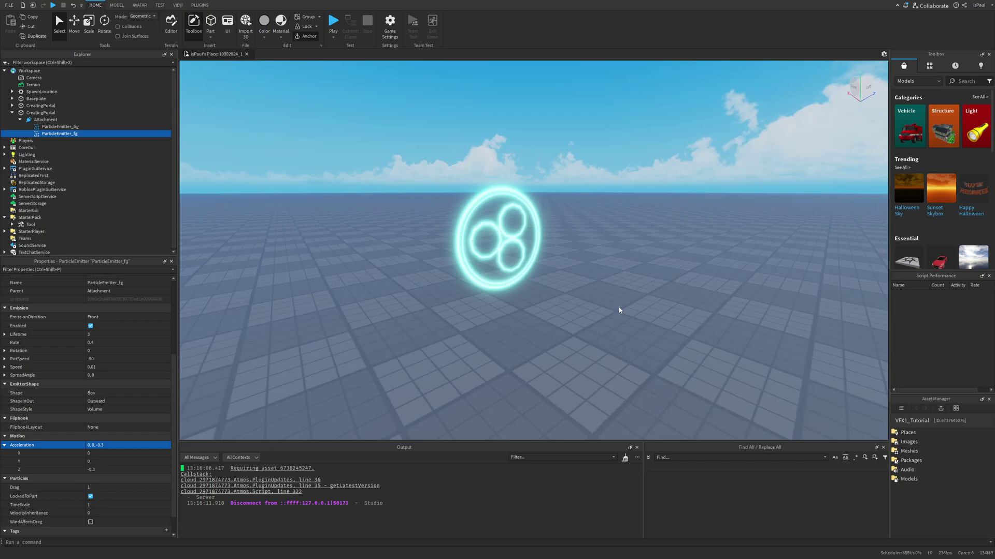
pyautogui.press('a')
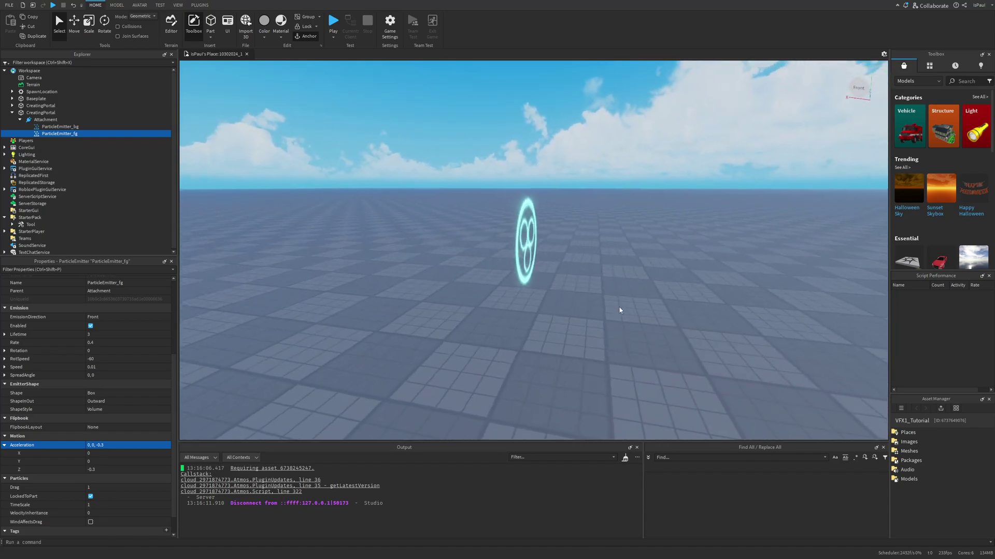
pyautogui.press('d')
pyautogui.press('a')
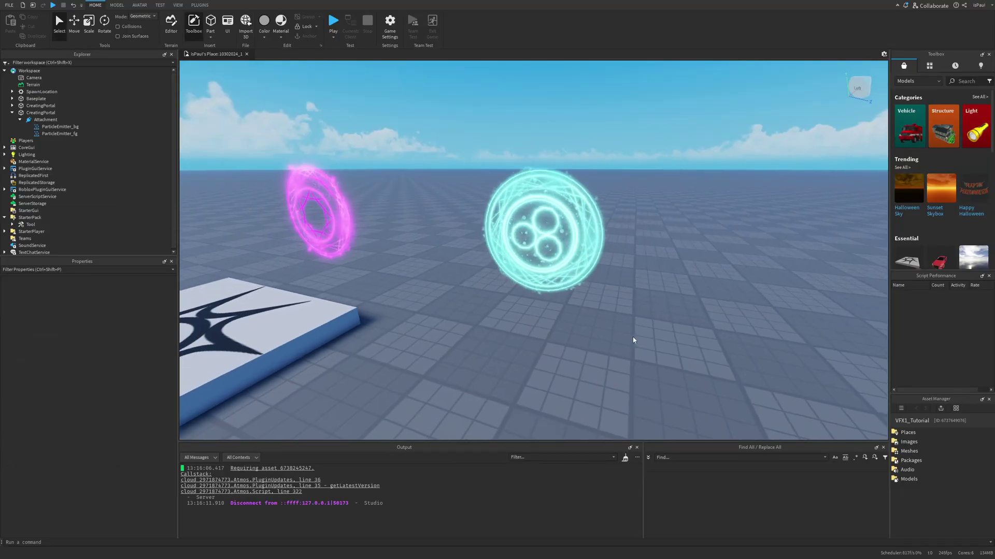
# Step: Play-test the place and move the character around with the equipped Tool to examine the magic-circle effects from several angles
pyautogui.press('w')
pyautogui.press('a')
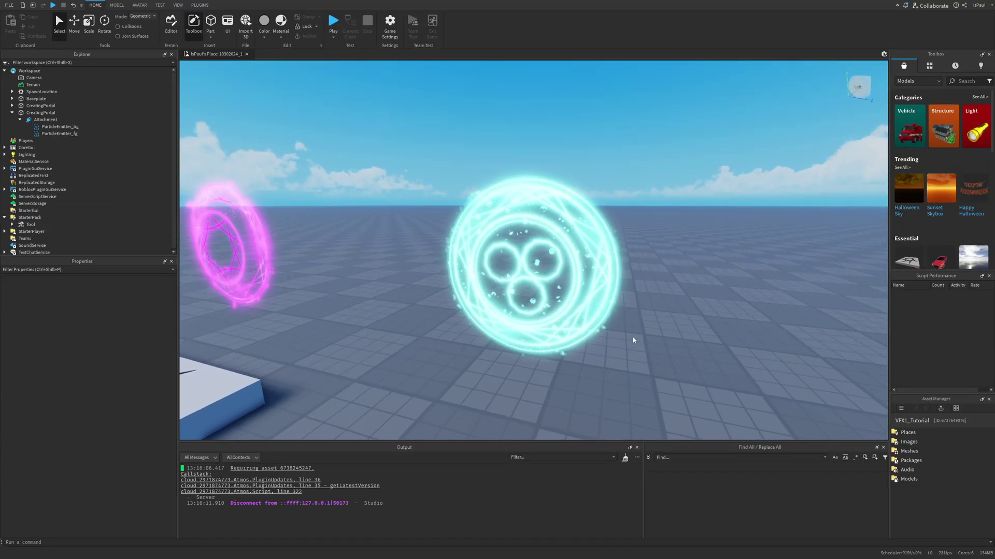
pyautogui.press('d')
pyautogui.press('F5')
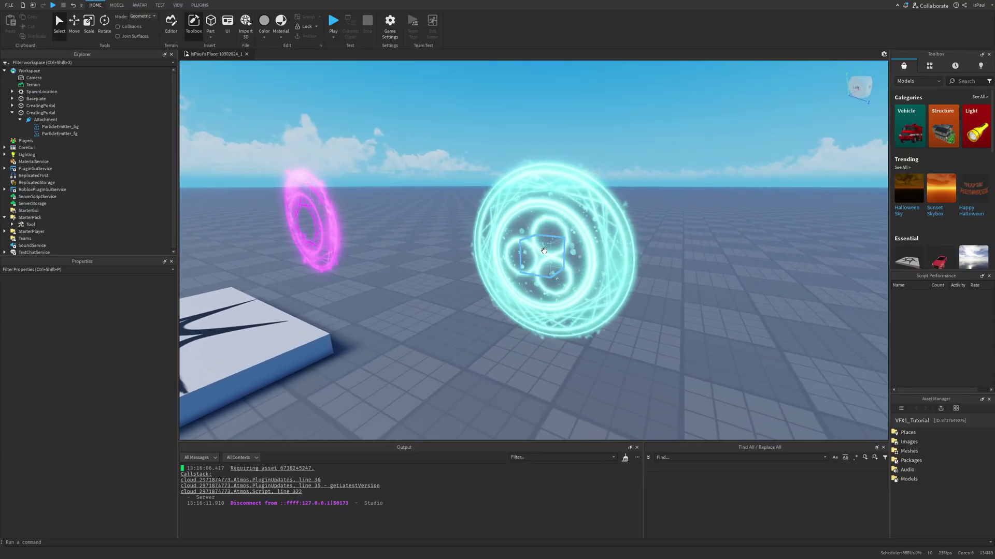
pyautogui.press('s')
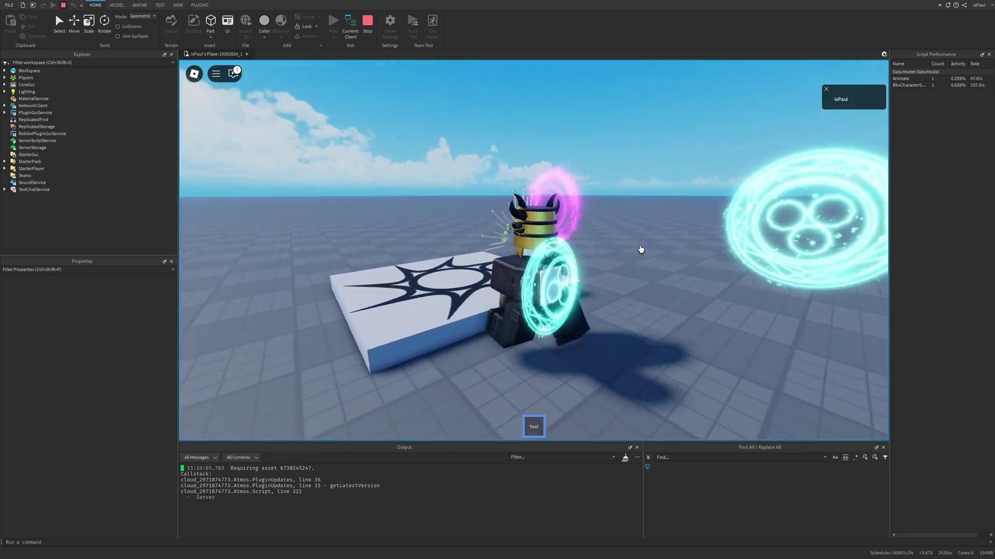
pyautogui.press('s')
pyautogui.press('a')
pyautogui.press('d')
pyautogui.press('a')
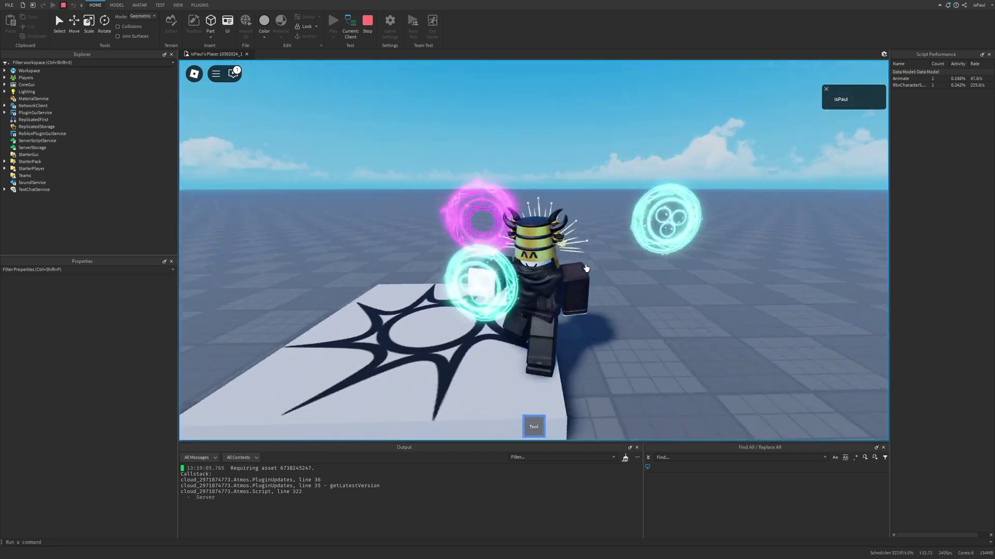
pyautogui.press('s')
pyautogui.press('space')
pyautogui.press('s')
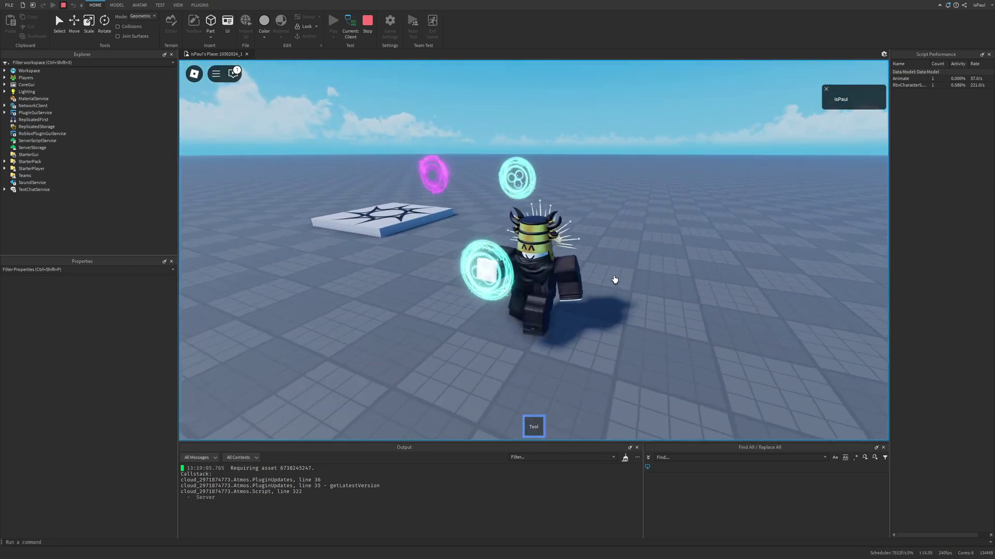
pyautogui.press('space')
pyautogui.press('d')
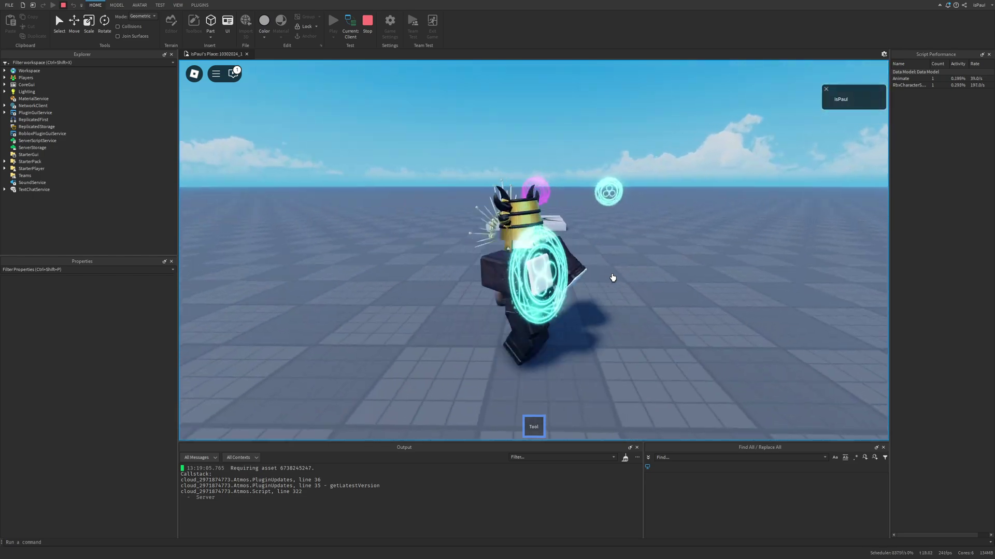
pyautogui.press('s')
pyautogui.press('space')
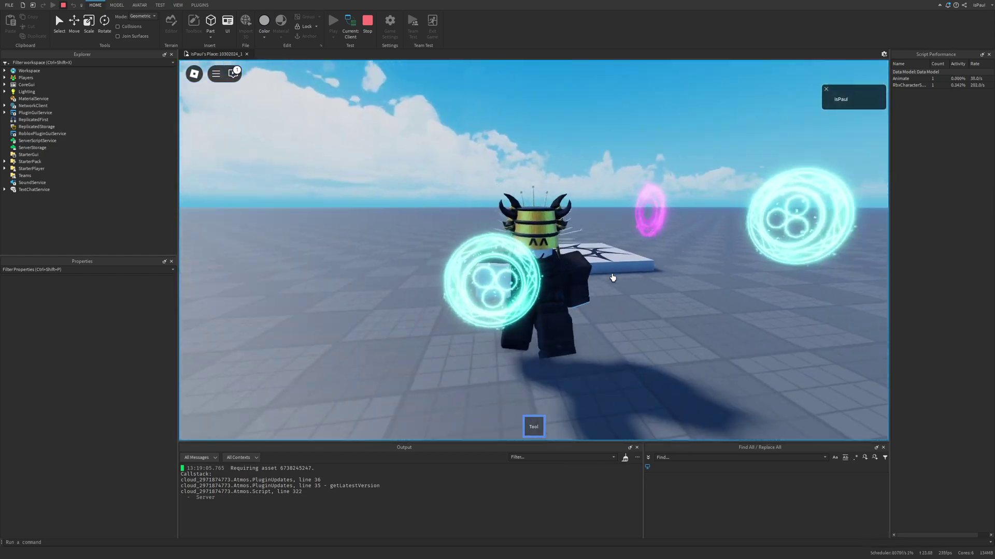